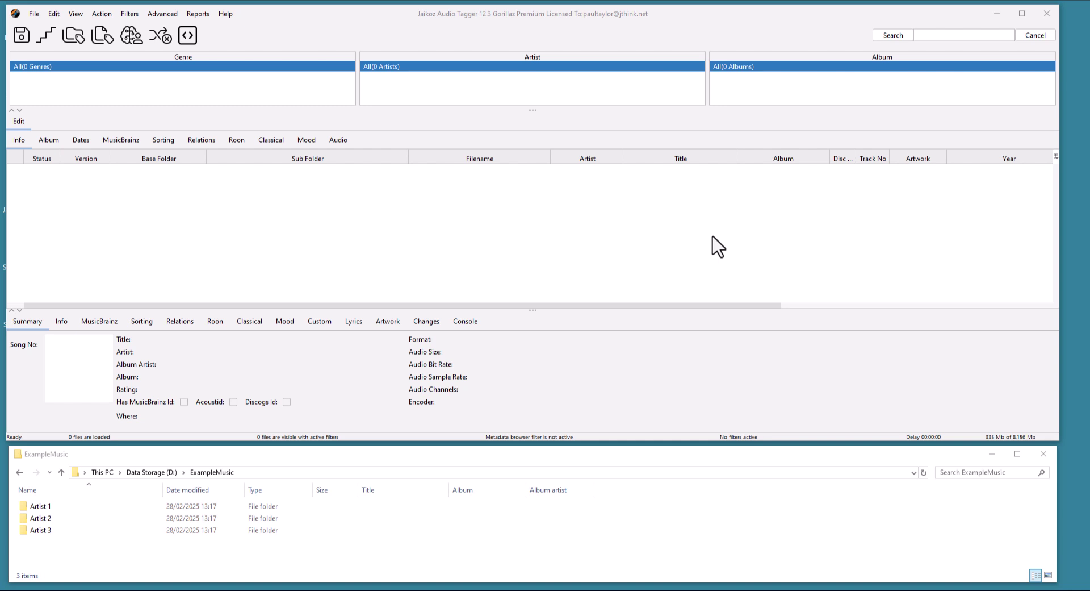
Browse the ExampleMusic folder to examine the track files in Artist 1\Album 1 and Artist 2\Album 2
left_click(67, 505)
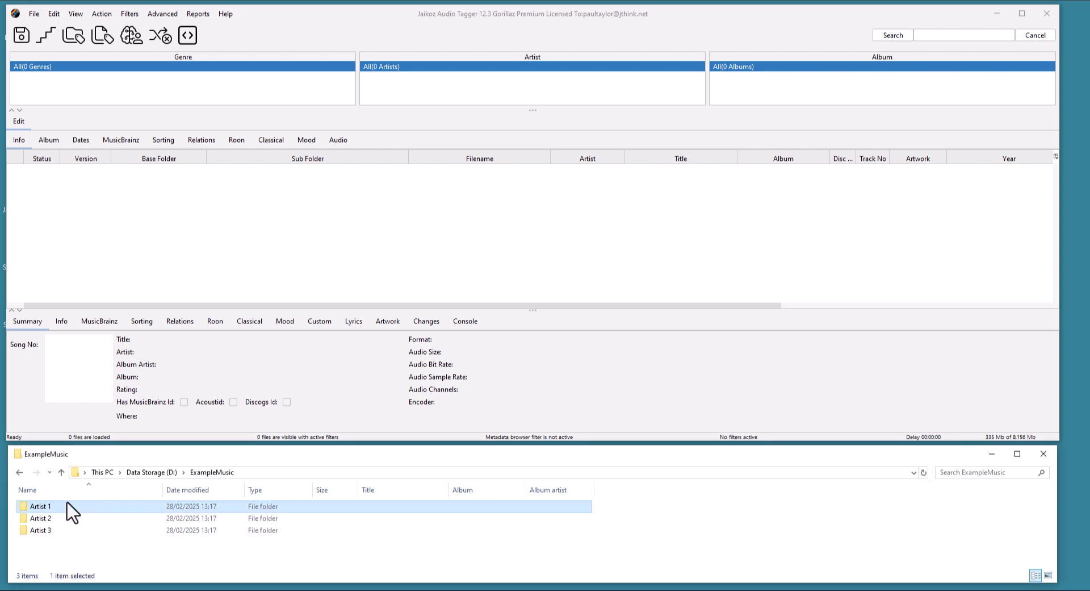
double_click(67, 504)
double_click(67, 505)
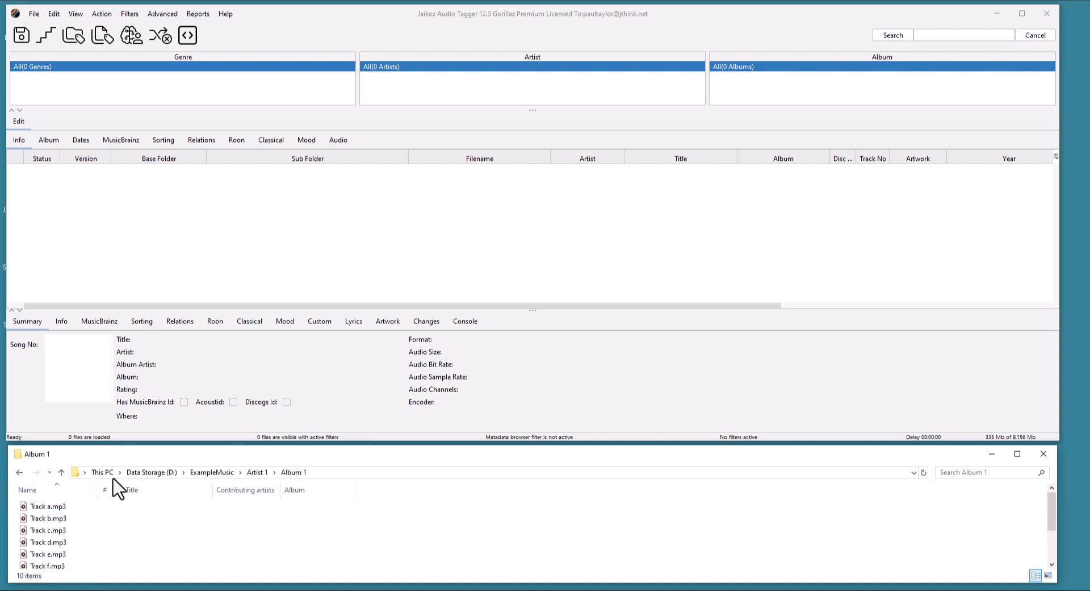
left_click(206, 472)
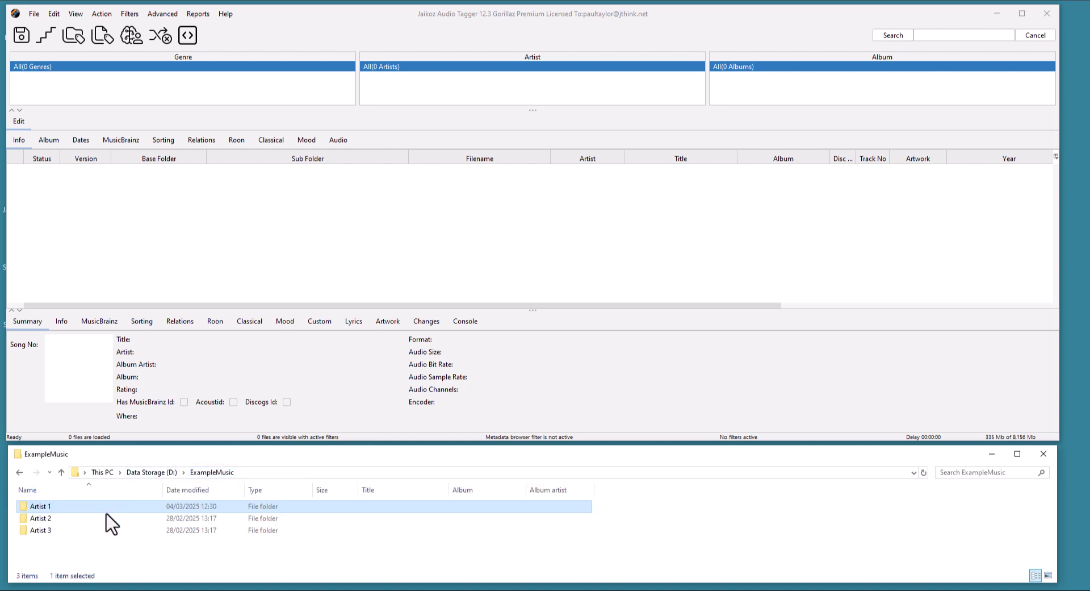
double_click(106, 517)
double_click(105, 507)
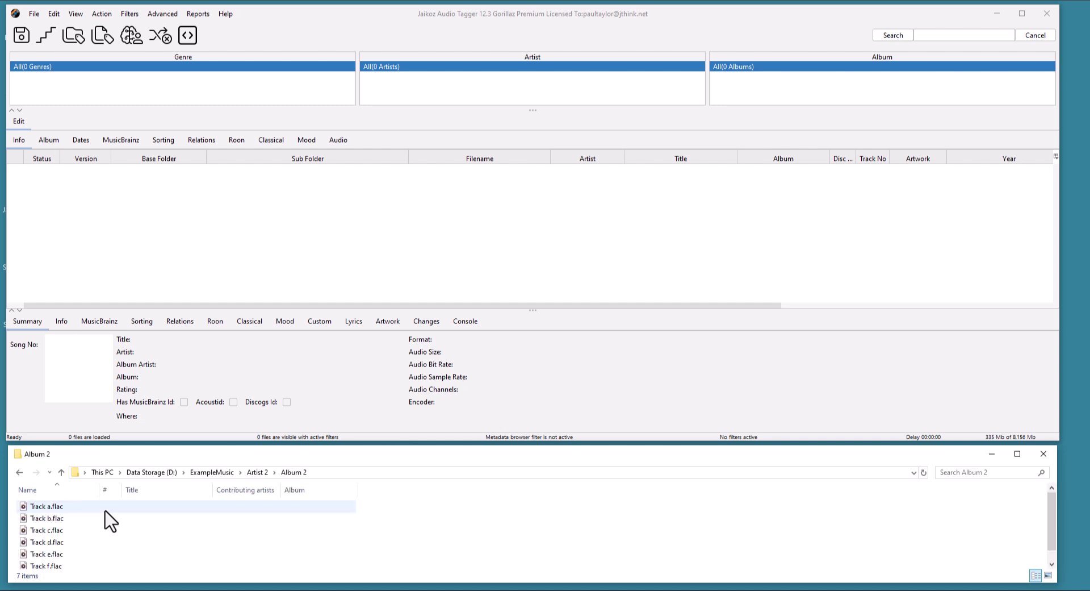
Load the recently opened folder D:\ExampleMusic into the tagger and look through the loaded tracks
left_click(34, 13)
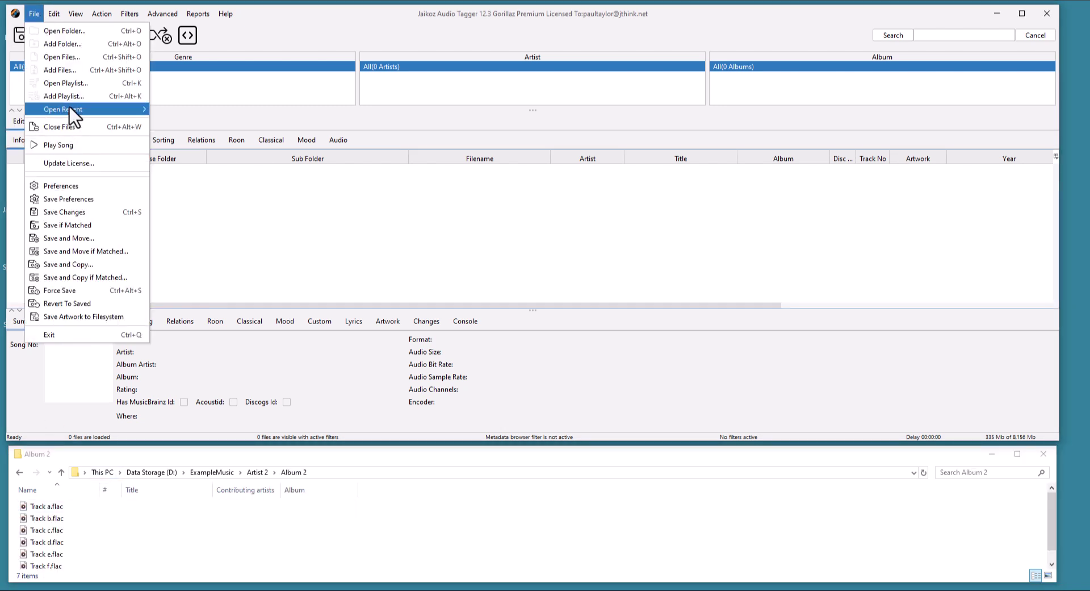
mouse_move(69, 108)
left_click(230, 159)
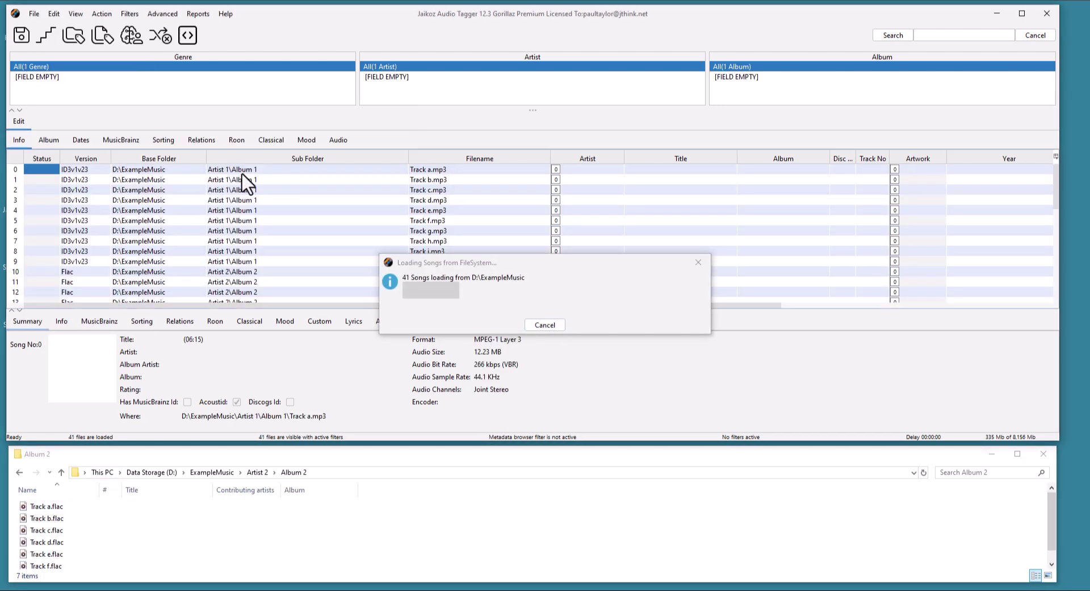
left_click_drag(1057, 187, 1041, 322)
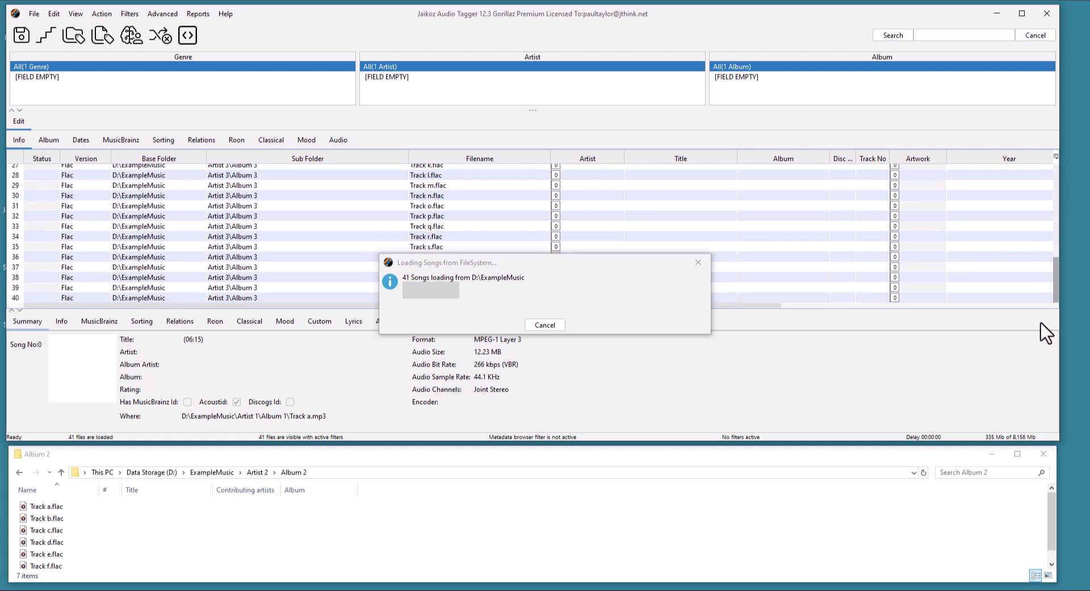
left_click_drag(1055, 279, 1056, 159)
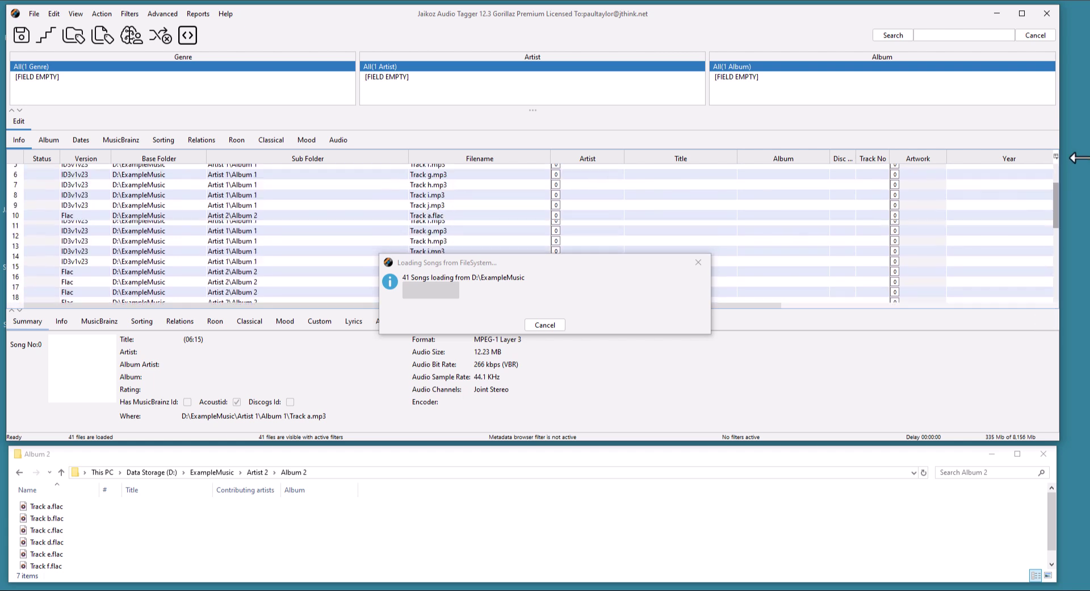
Run the automatic metadata correction on all loaded songs
left_click(49, 36)
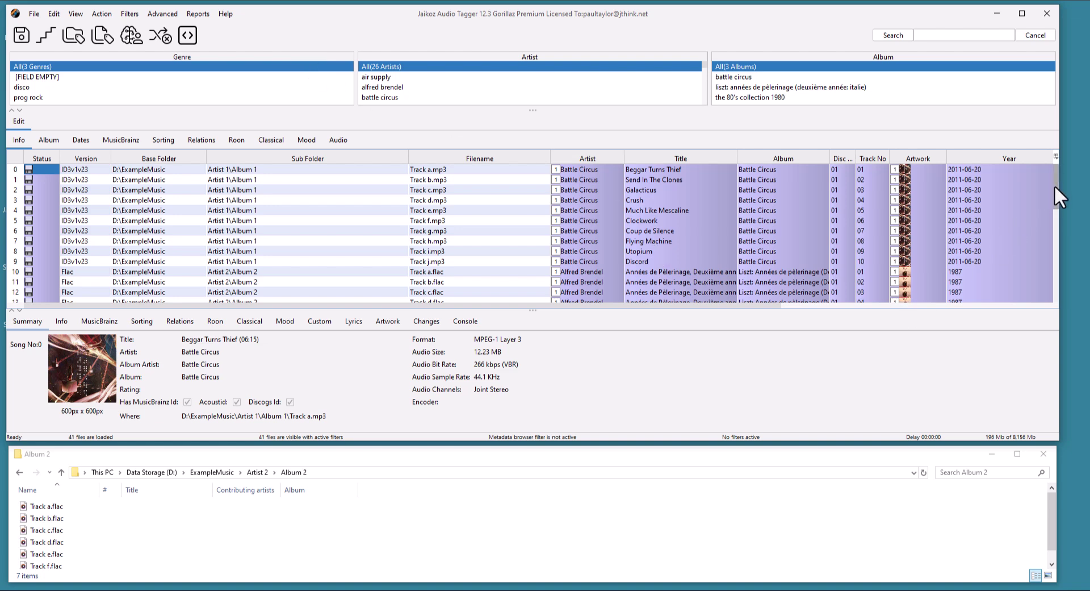
left_click_drag(1055, 185, 1052, 154)
Filter the songs to the album Battle Circus and review its basic info and album fields, including the Label column
left_click(738, 77)
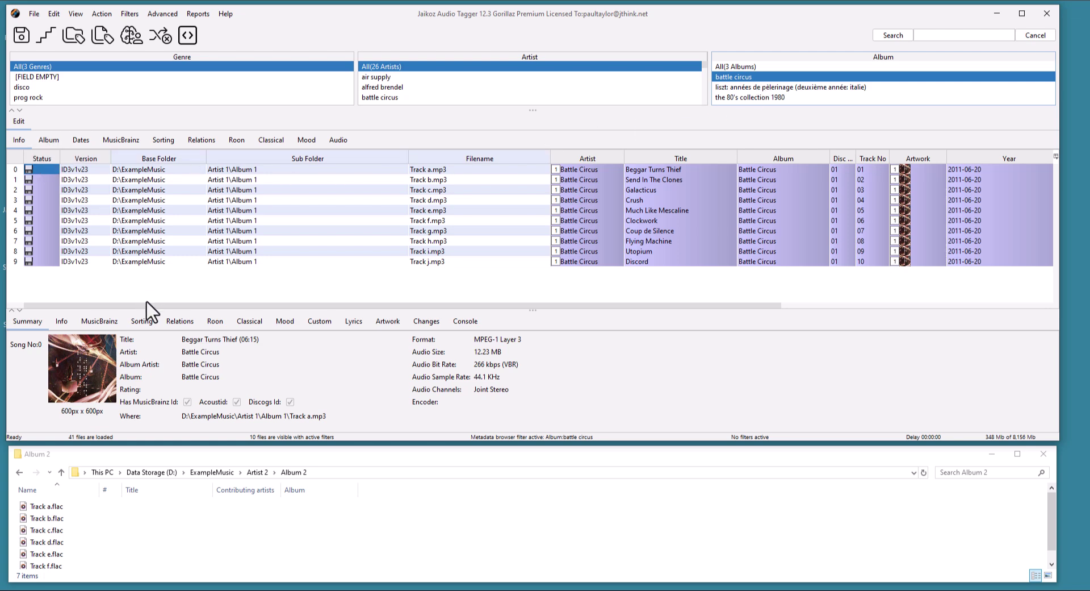
left_click_drag(157, 306, 443, 333)
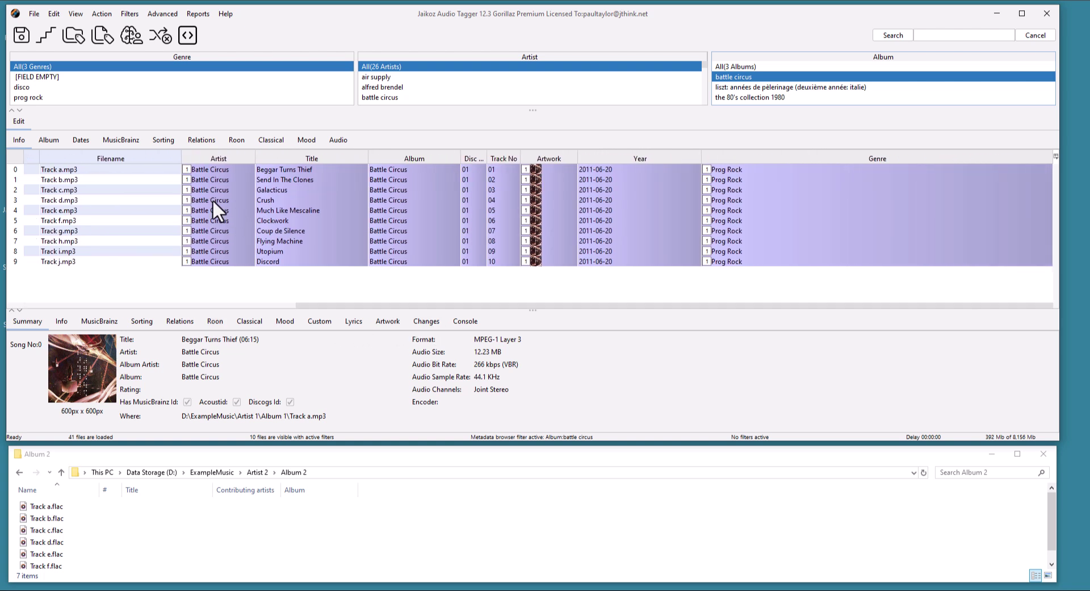
left_click(48, 140)
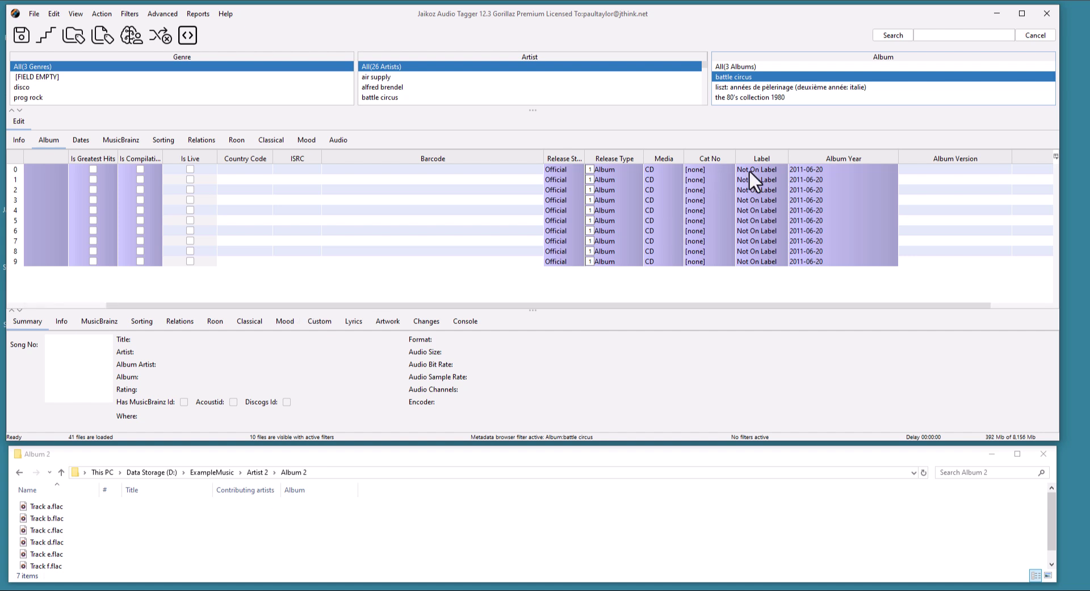
left_click_drag(749, 169, 772, 262)
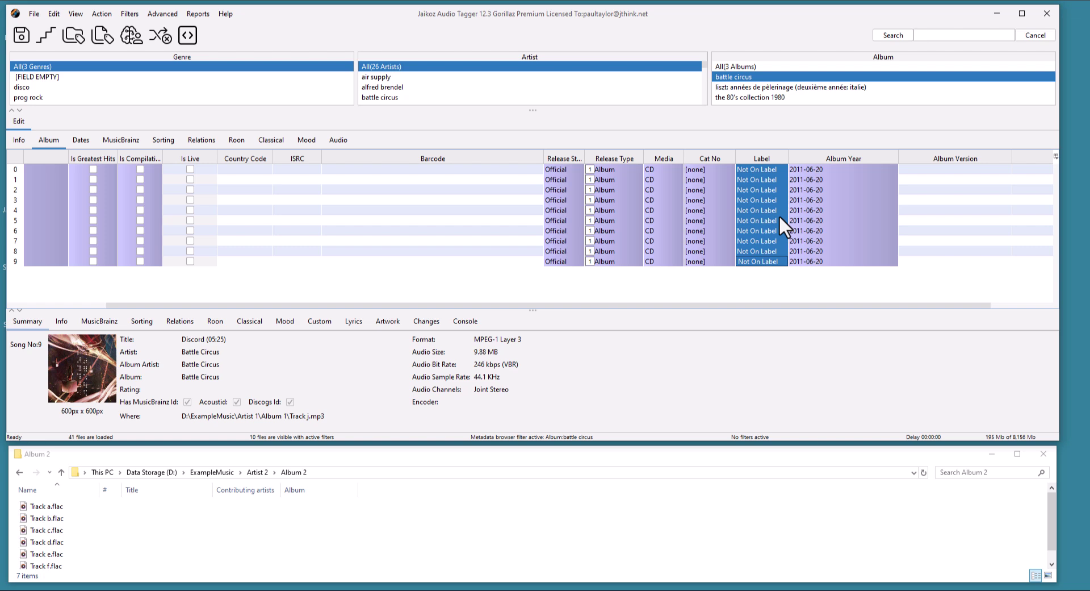
Show the album's MusicBrainz ids, view the album's release page on the MusicBrainz website, and close the page
left_click(119, 140)
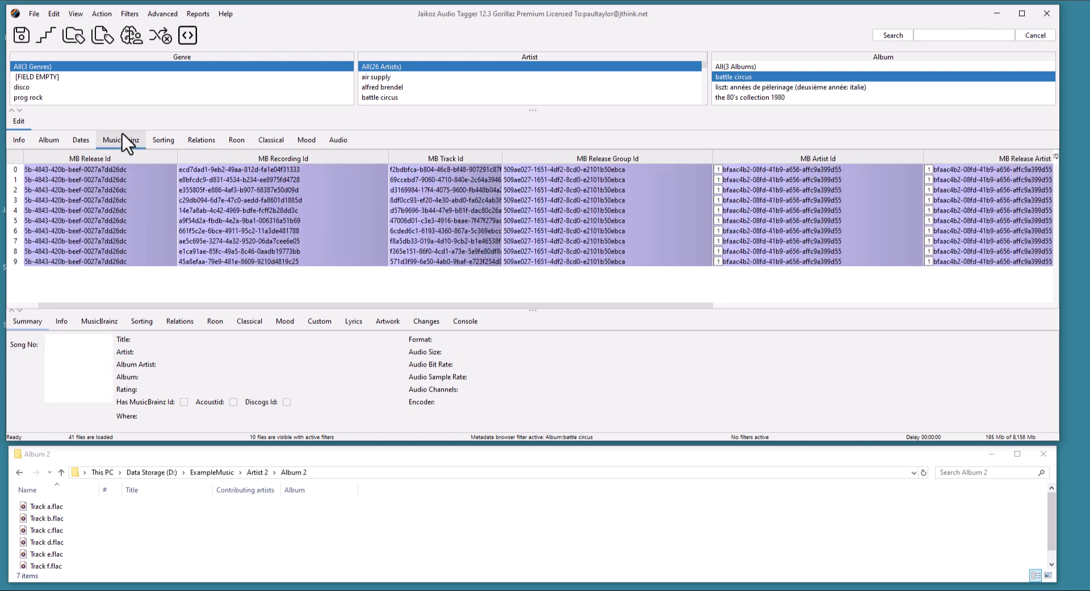
left_click(75, 13)
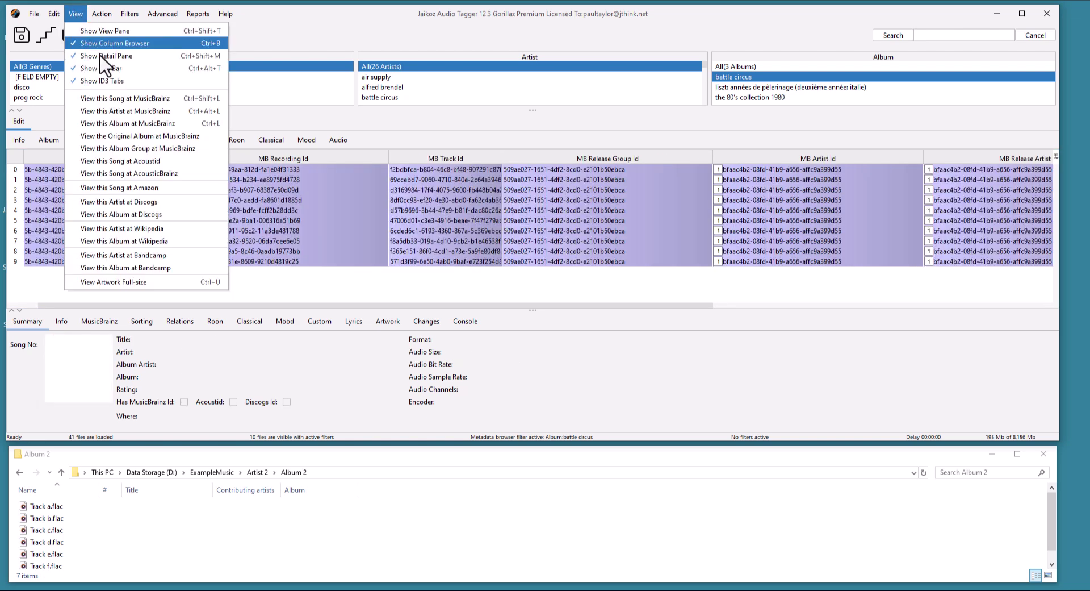
left_click(135, 123)
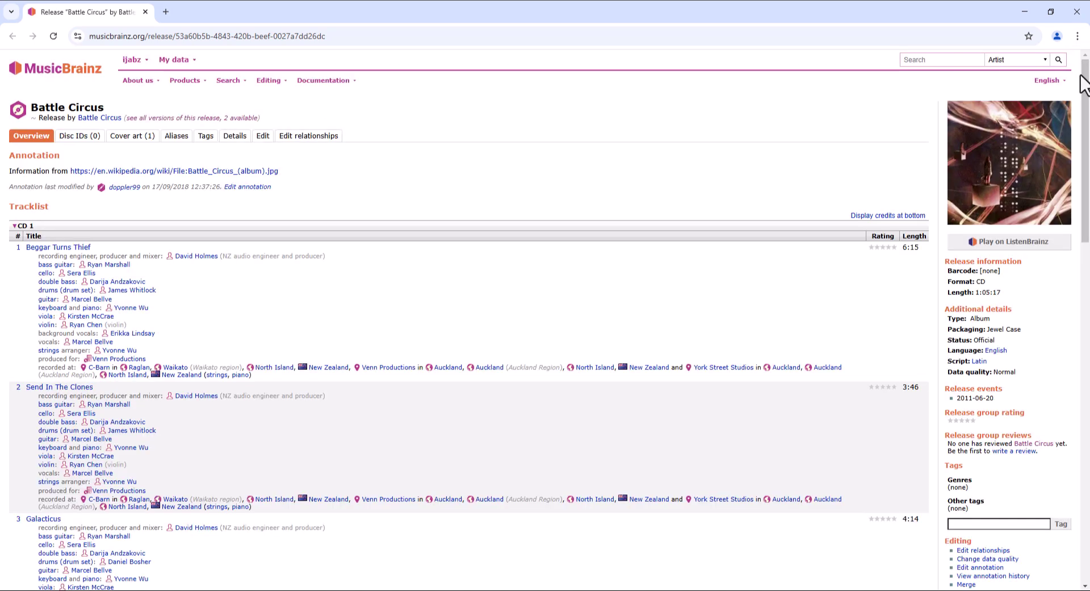
left_click_drag(1084, 84, 1088, 22)
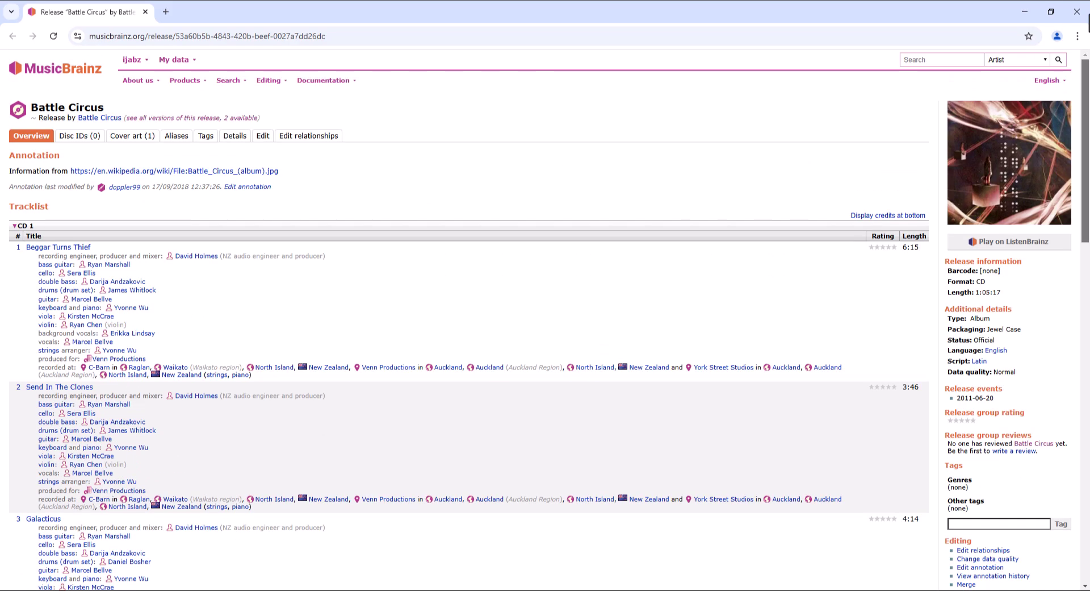
left_click(1076, 11)
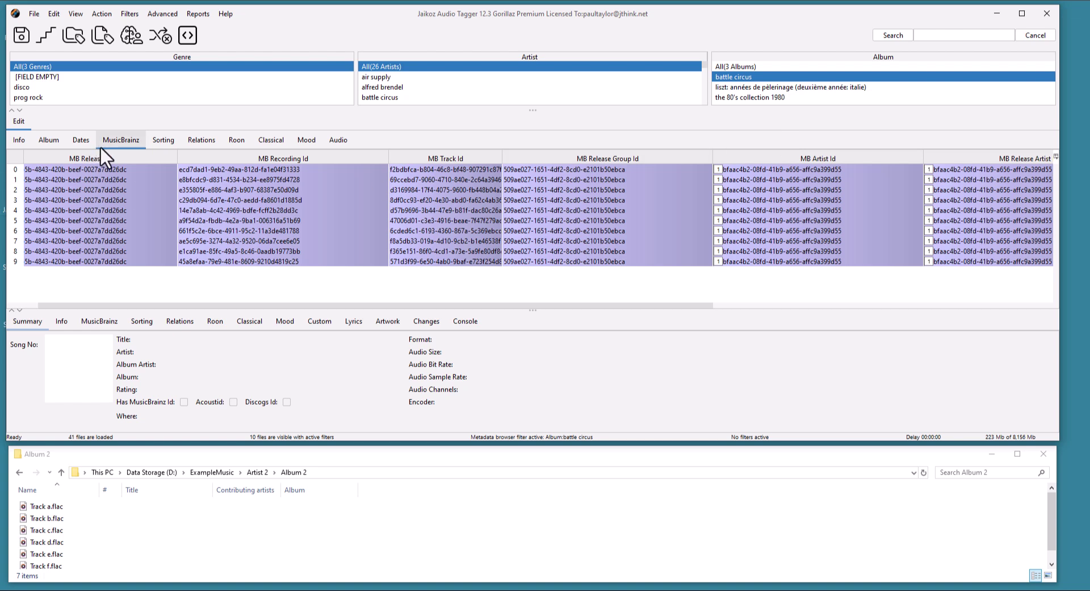
Review the Battle Circus relation links, including the Release Bandcamp Url of the first track
left_click(198, 142)
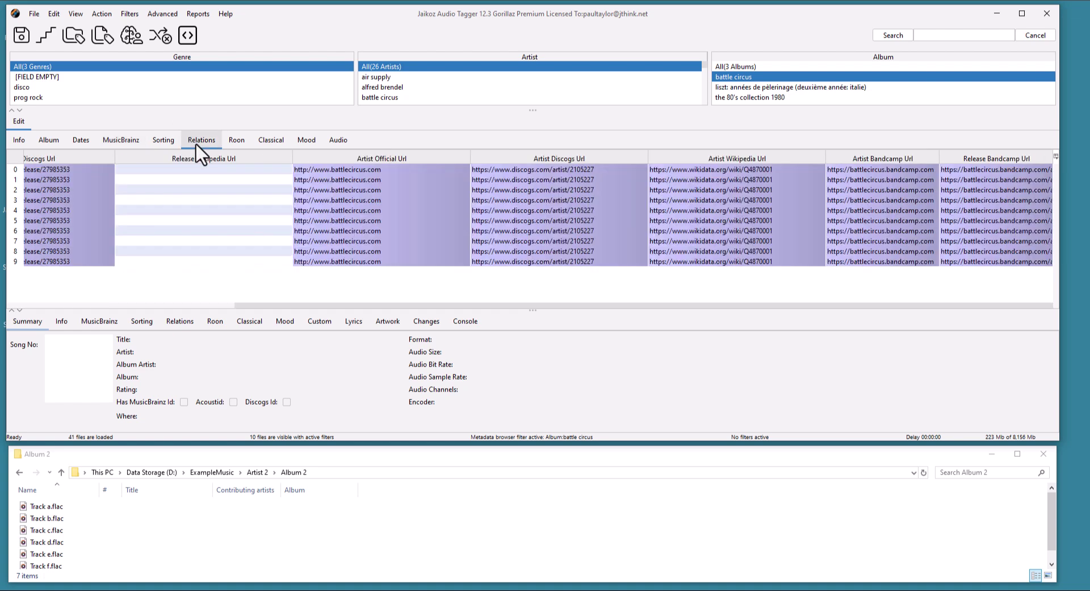
mouse_move(454, 305)
left_mouse_down()
mouse_move(329, 305)
mouse_move(454, 305)
left_mouse_up()
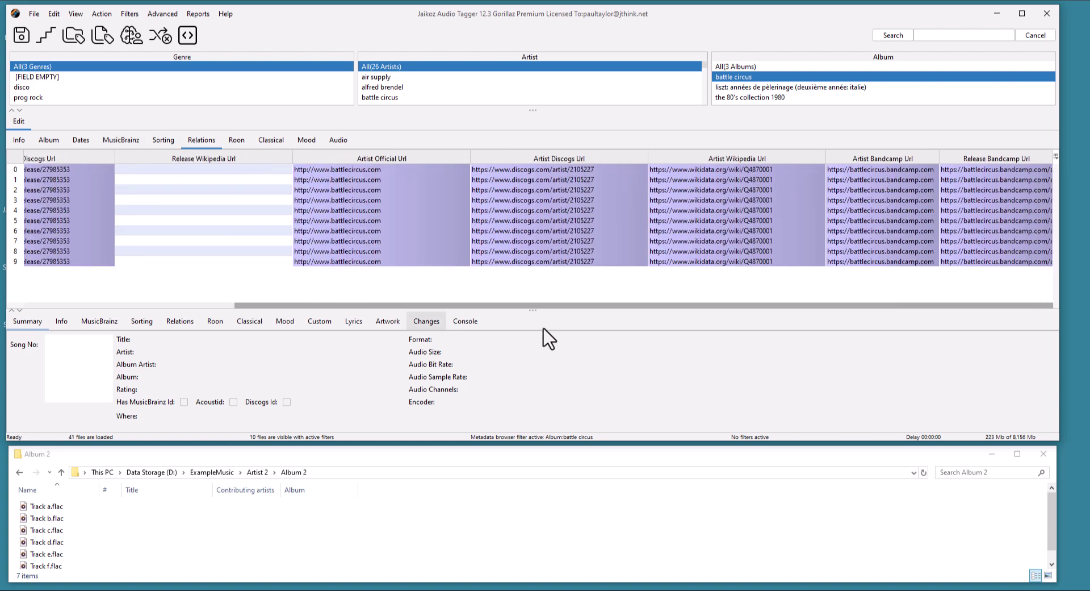
left_click(994, 169)
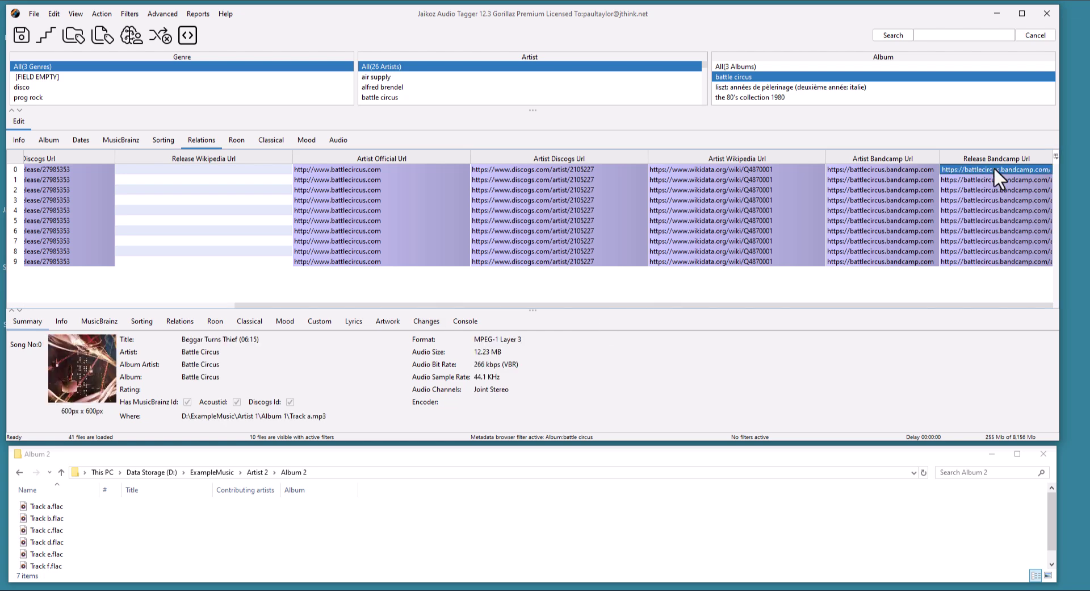
Examine the Roon credits and the first track's full performer list, leaving the list unedited
left_click(233, 141)
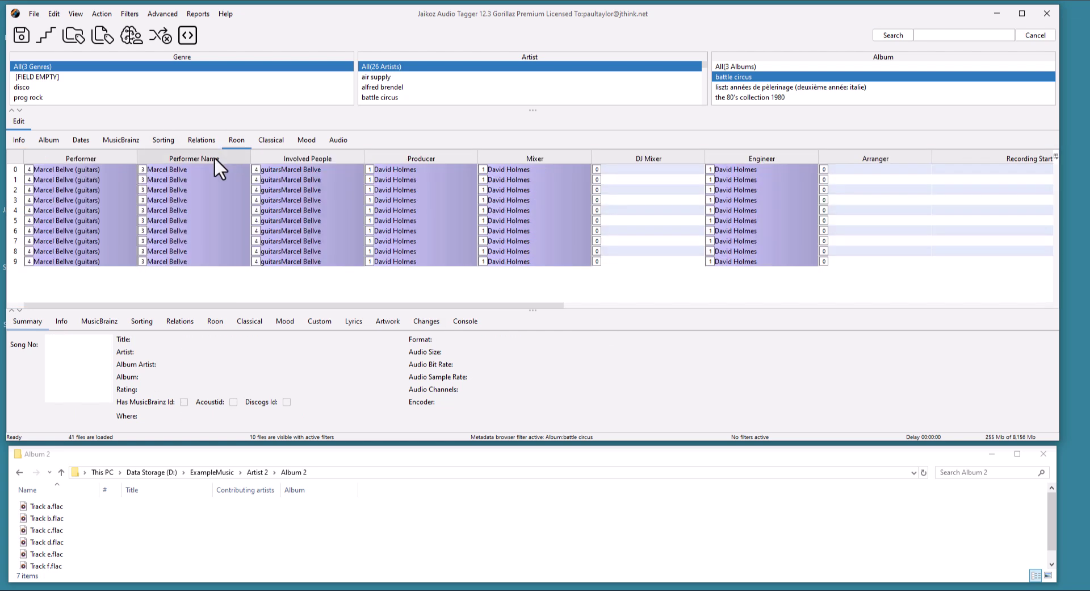
left_click(29, 170)
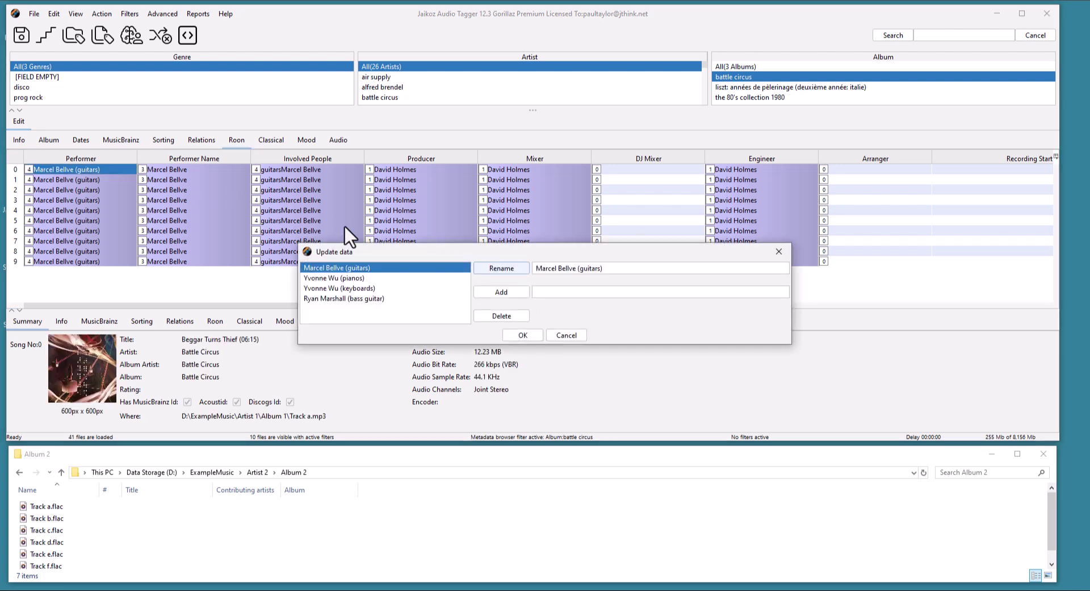
left_click_drag(420, 256, 372, 174)
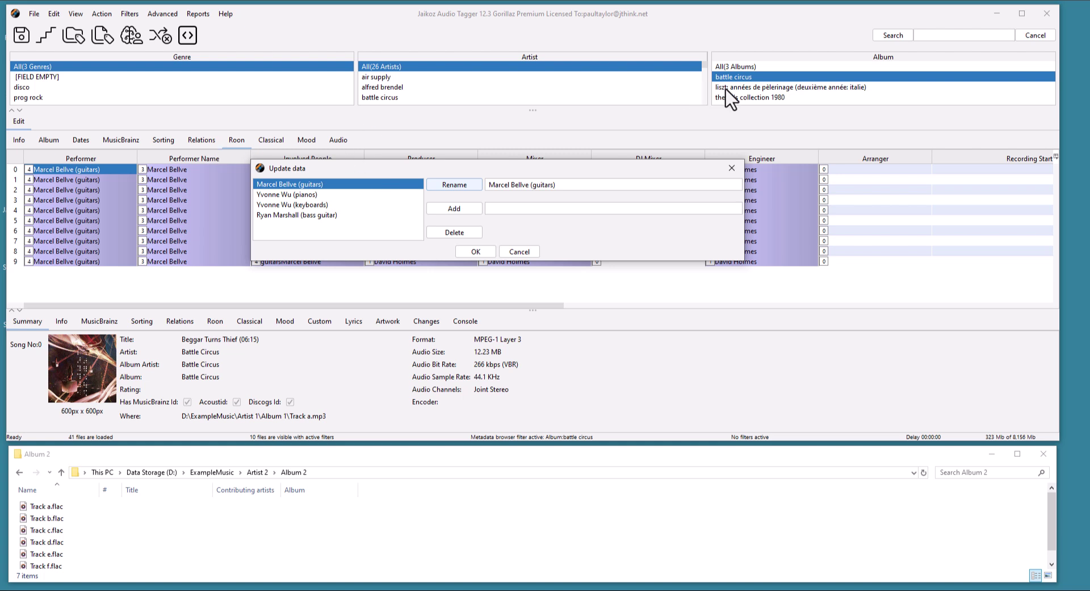
left_click(526, 253)
Filter to the Liszt Années de pèlerinage album and check its ISRC, barcode, catalogue number and label fields
left_click(767, 86)
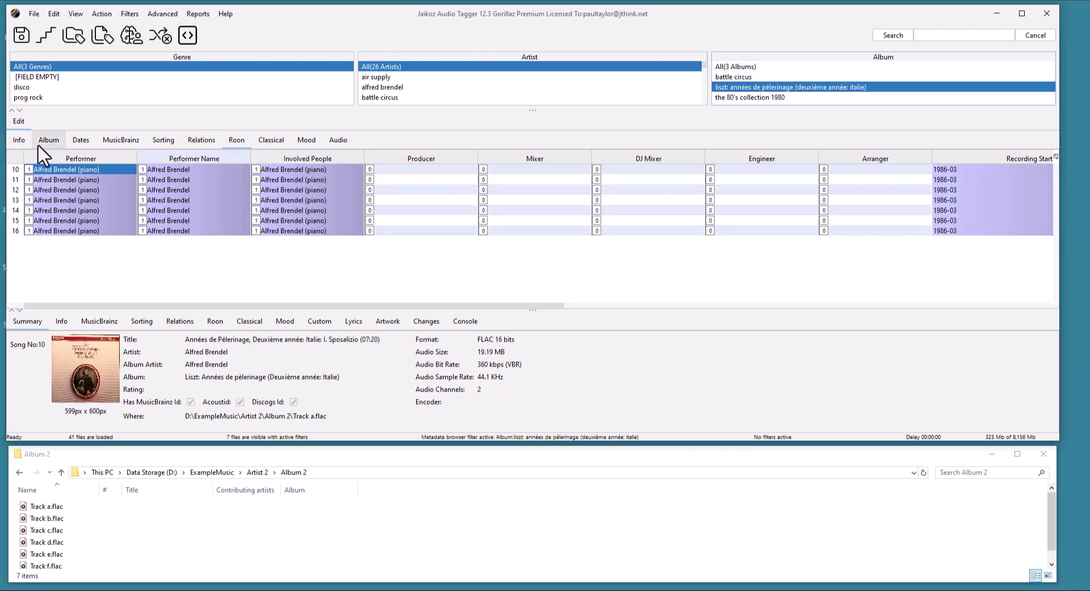
left_click(40, 142)
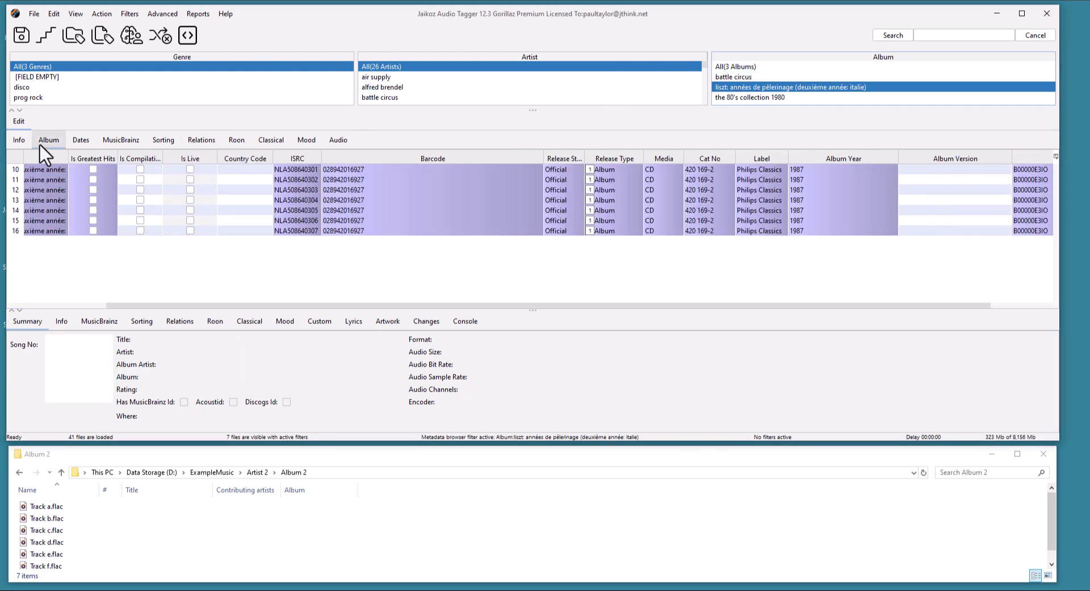
left_click(287, 169)
left_click(438, 171)
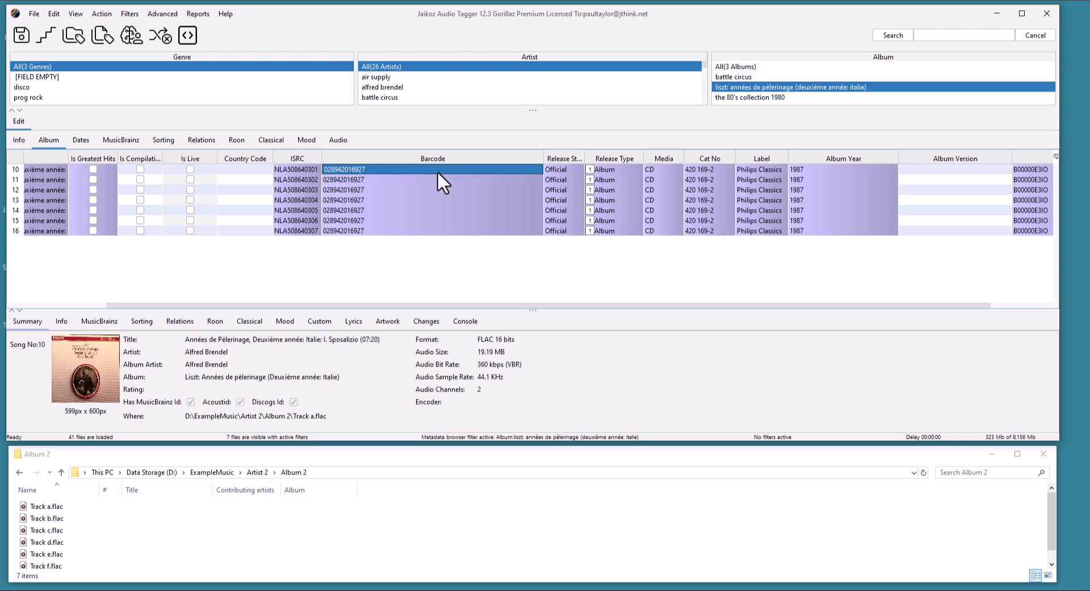
left_click(706, 169)
left_click(781, 169)
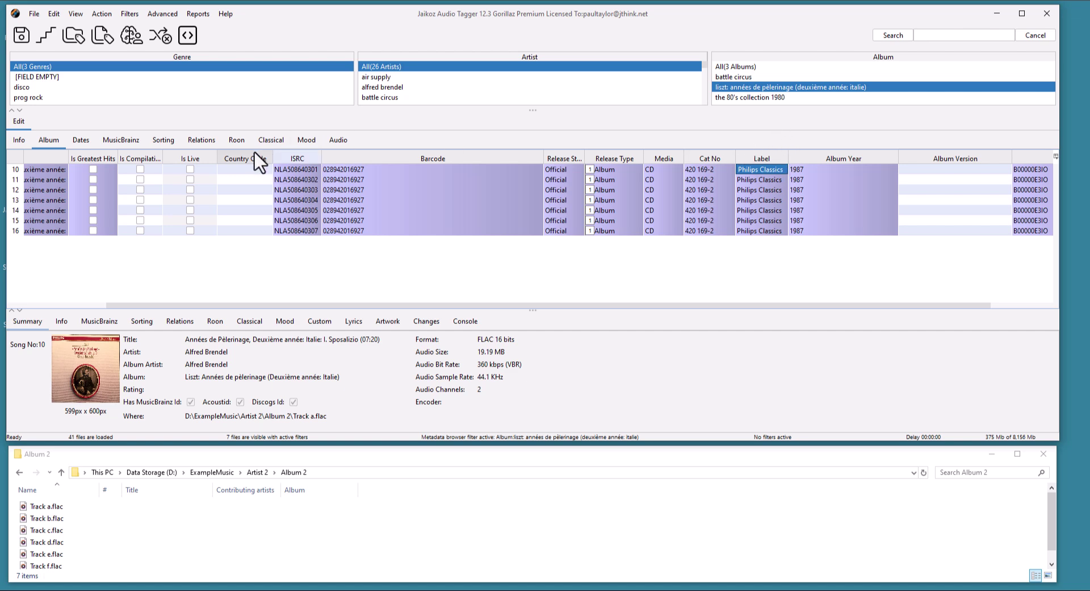
Review the Liszt album's sorting fields, including Sort Album Artist and Sort Composer
left_click(168, 143)
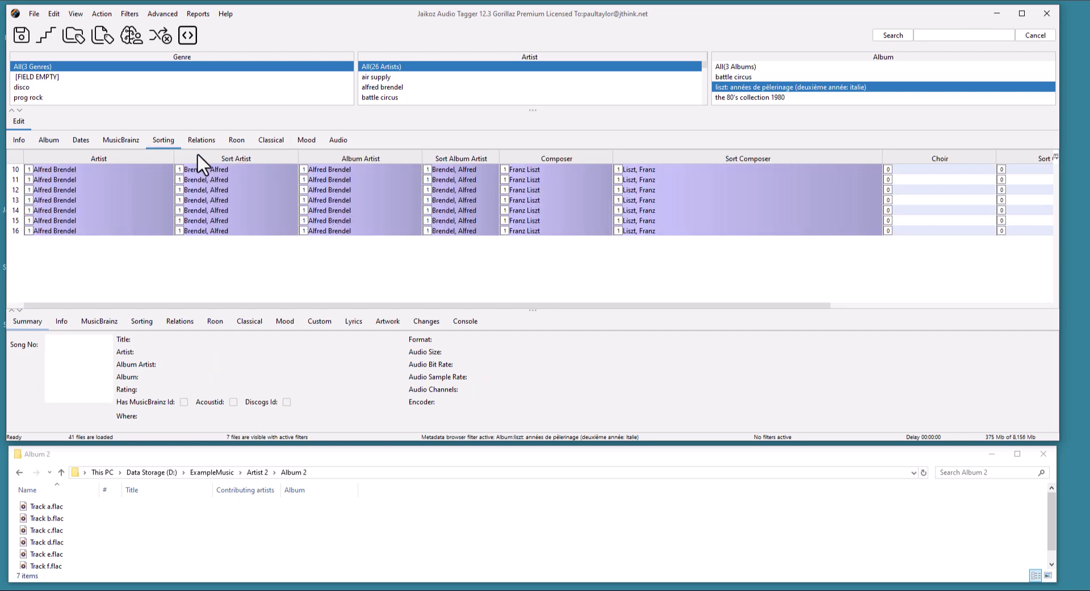
left_click(448, 169)
left_click(703, 171)
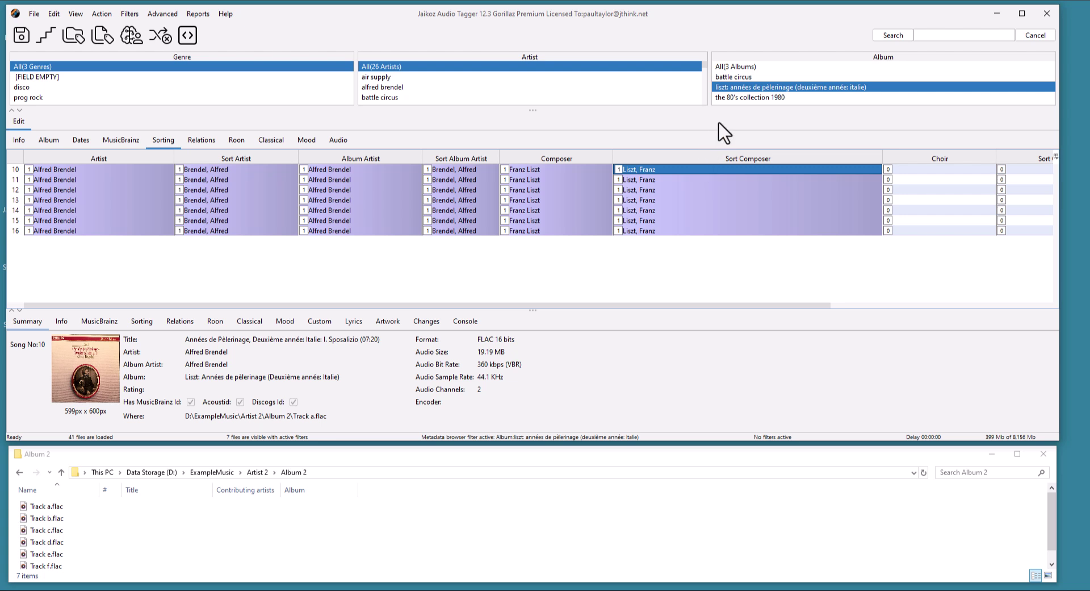
Review the Liszt album's classical metadata, highlighting the Movement and Overall Work values for all its tracks
left_click(271, 140)
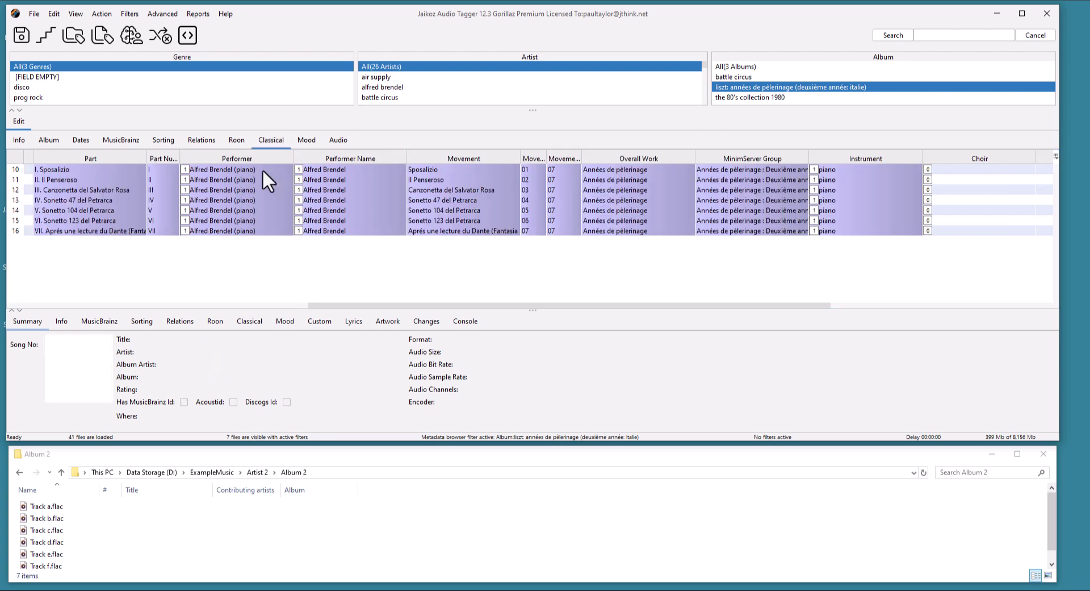
left_click_drag(438, 171, 429, 243)
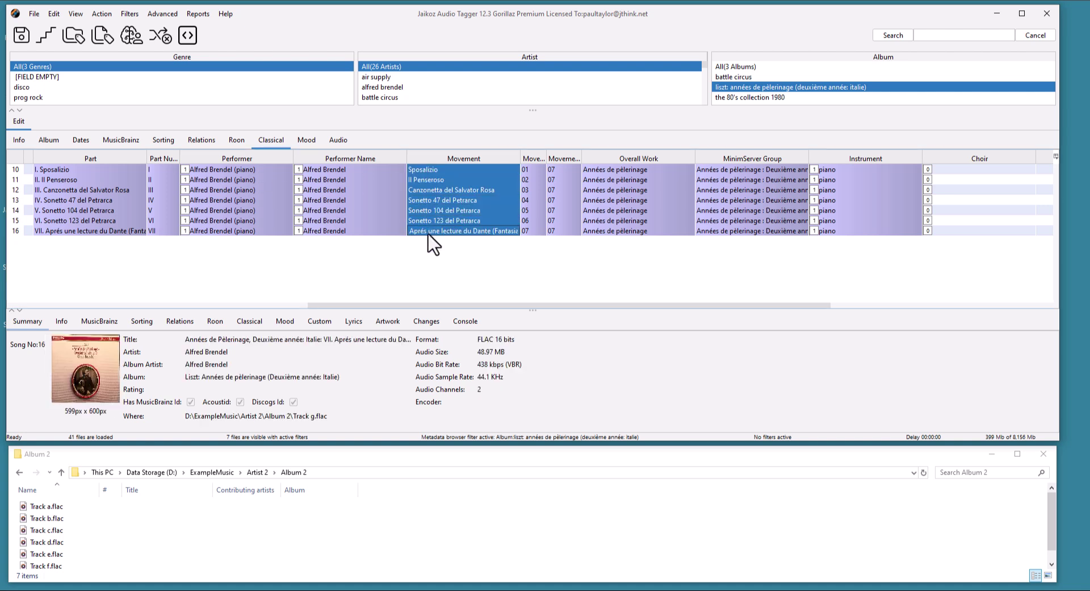
left_click_drag(630, 170, 649, 234)
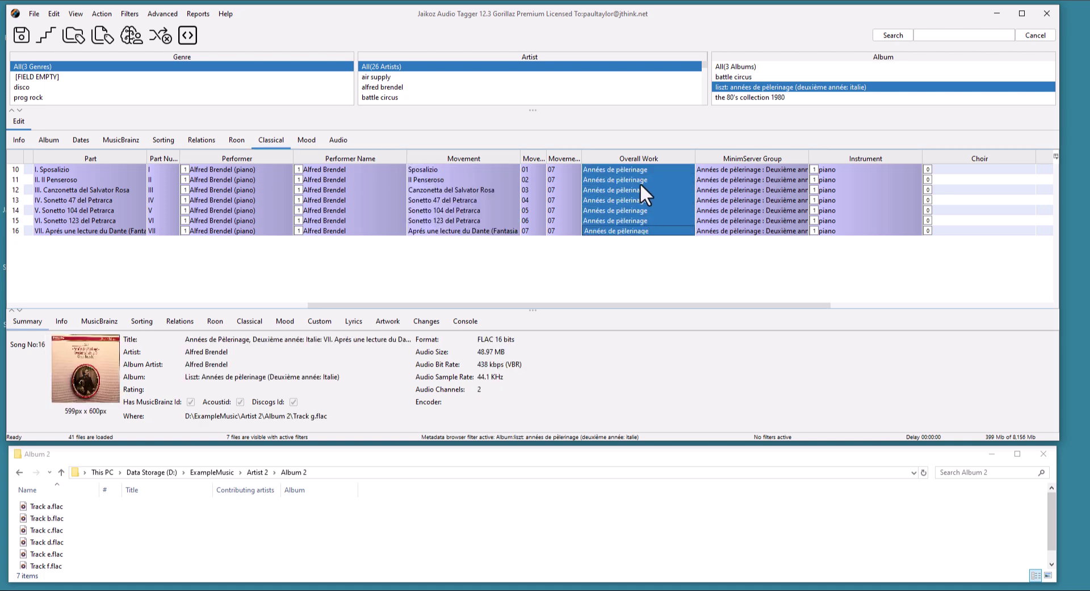
Filter to the album The 80's Collection 1980 and show its album fields
left_click(744, 97)
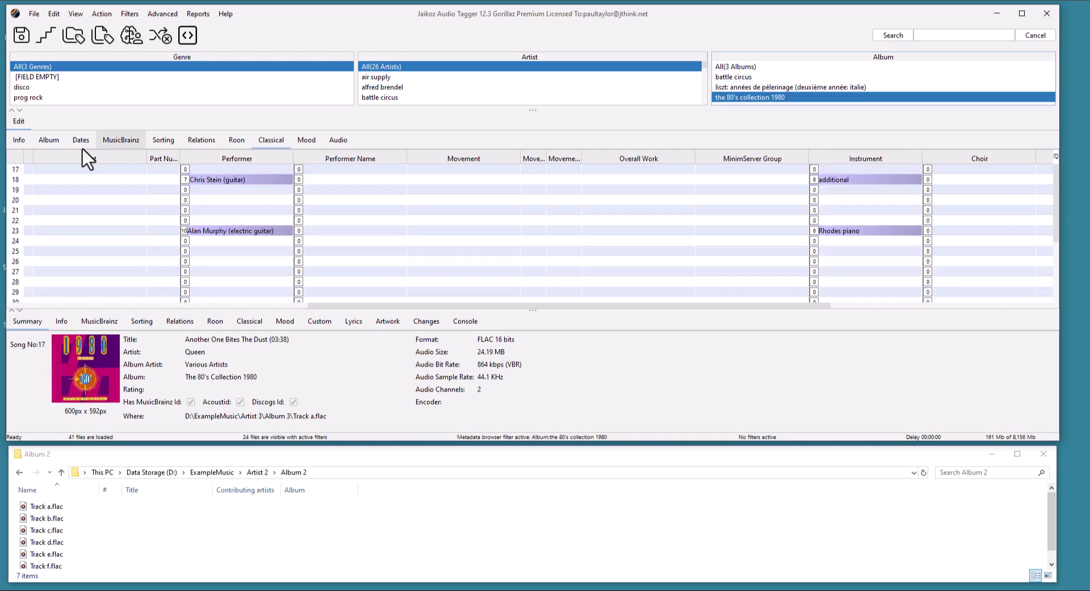
left_click(49, 141)
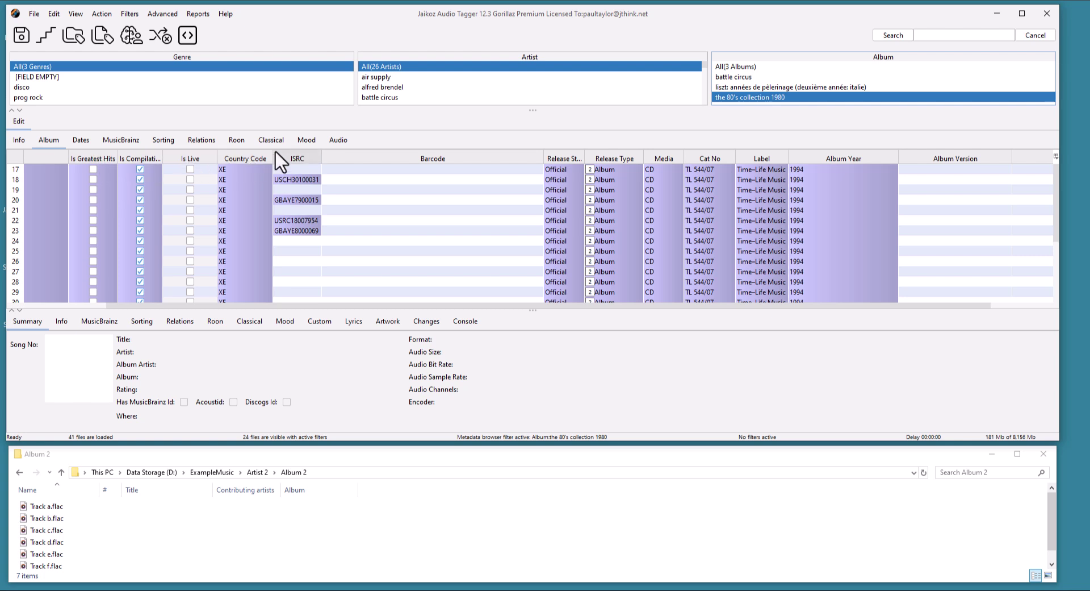
Review the date fields of The 80's Collection 1980, highlighting the Original Year values of its tracks
left_click(80, 140)
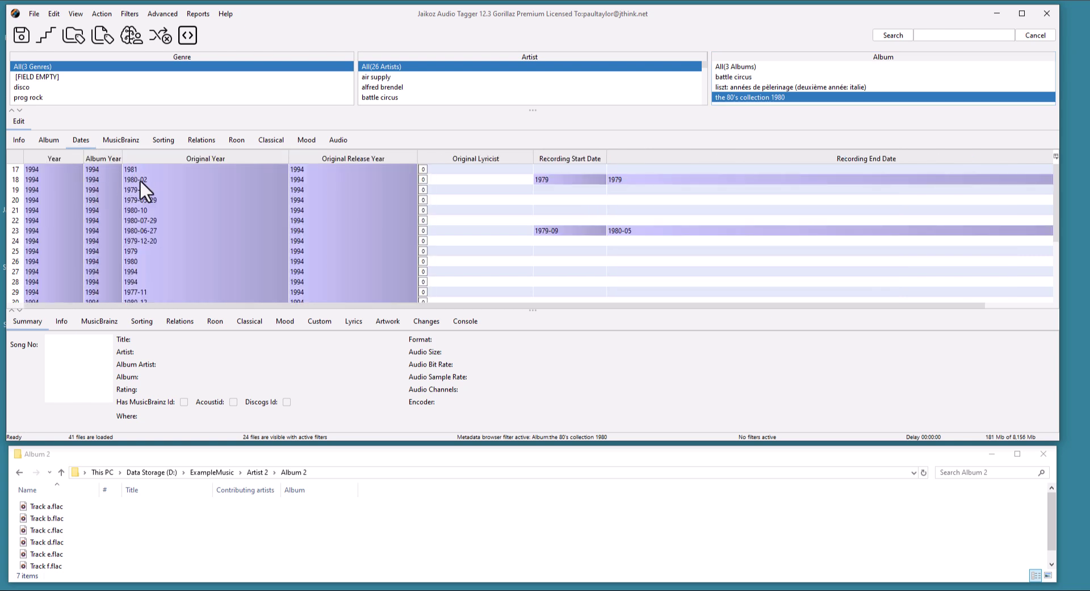
left_click_drag(140, 173, 159, 291)
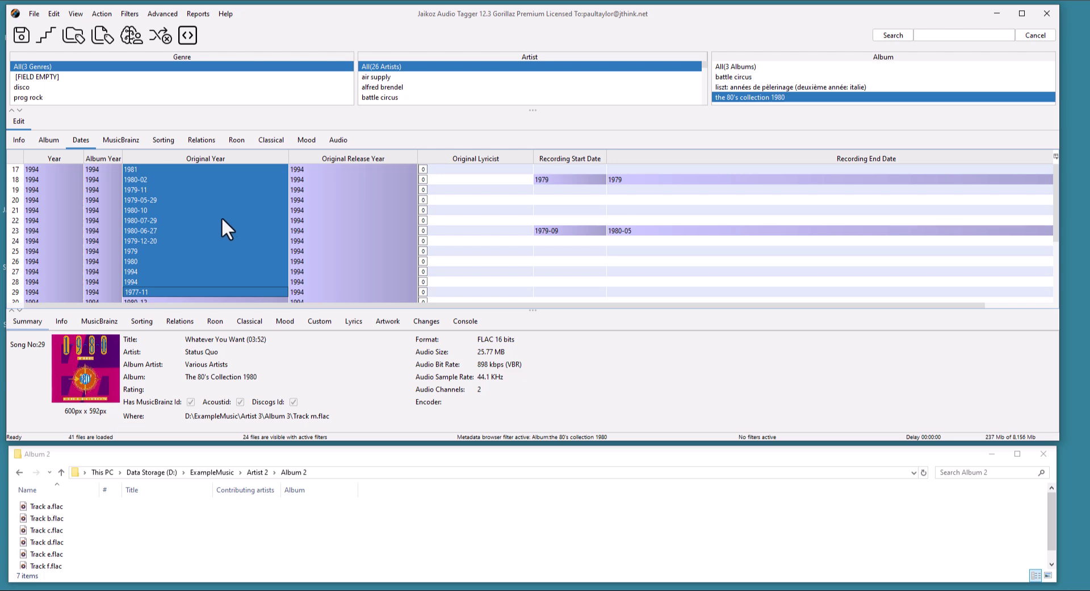
Show the View pane and hide the Detail pane to compare the saved and edited Info fields of the tracks
left_click(75, 13)
left_click(87, 30)
left_click(78, 13)
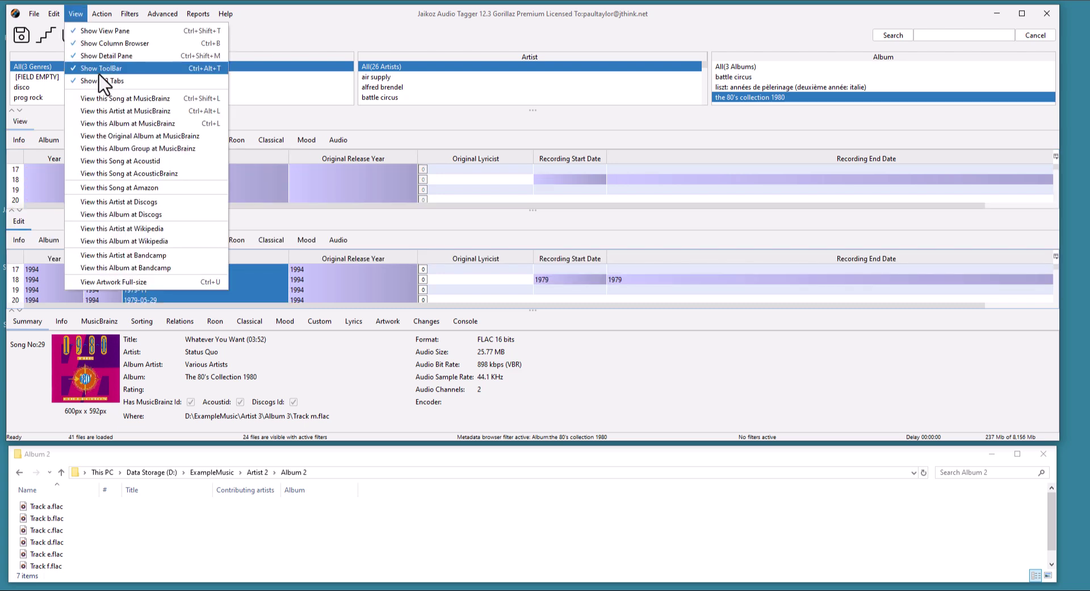
left_click(100, 56)
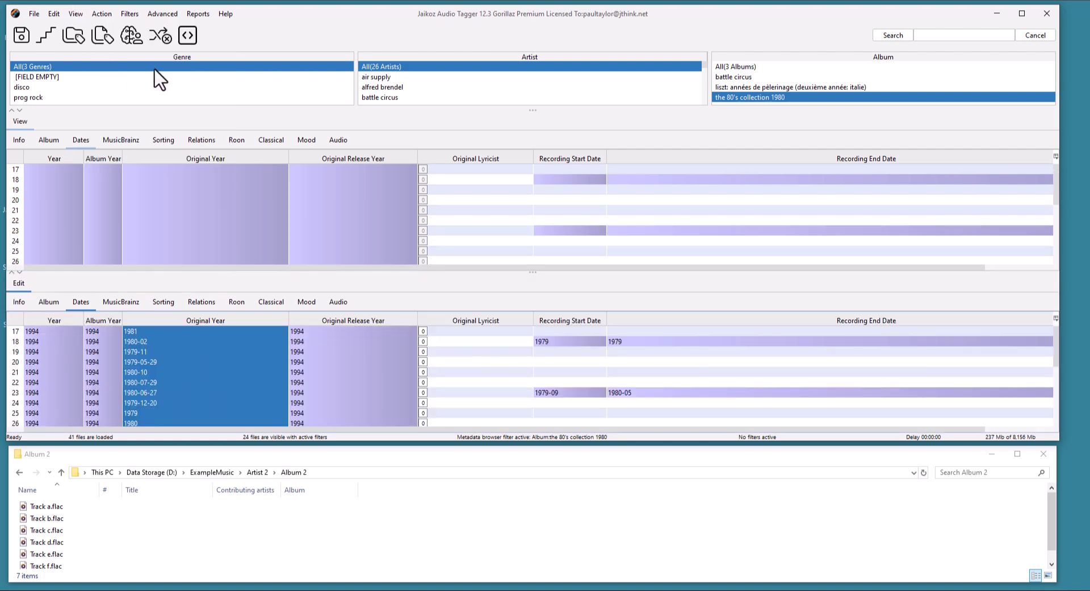
left_click(18, 140)
left_click_drag(307, 429, 328, 445)
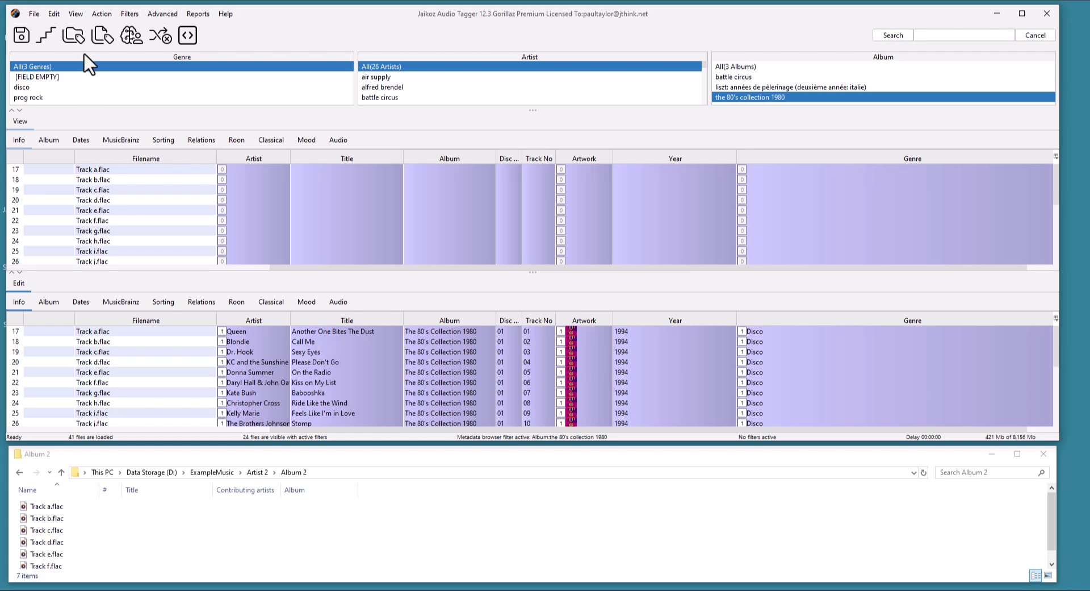
Hide the View pane and show the Detail pane again
left_click(76, 14)
left_click(76, 27)
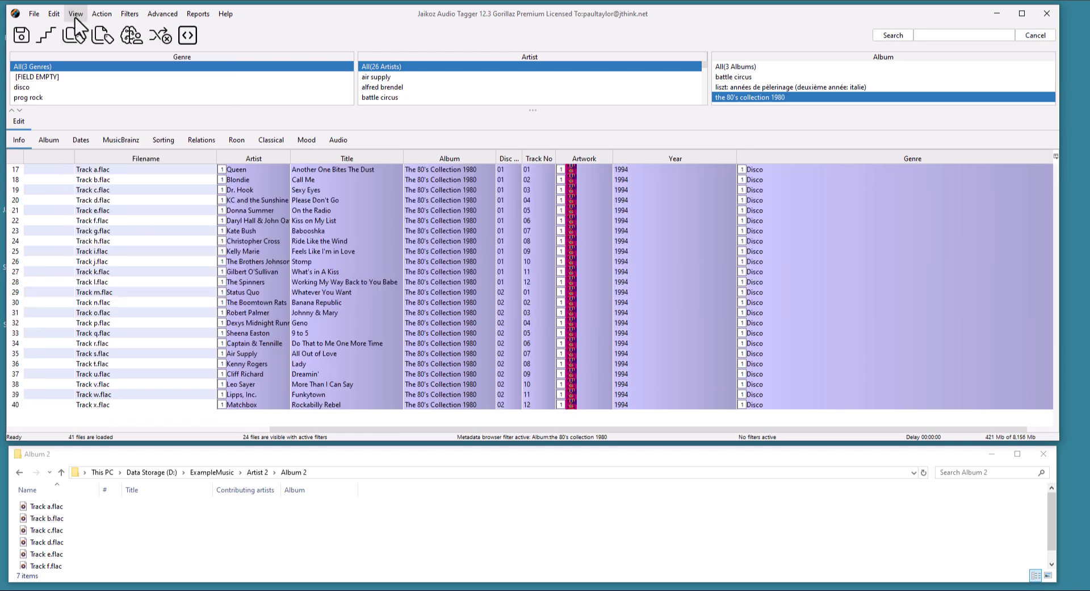
left_click(75, 16)
left_click(92, 55)
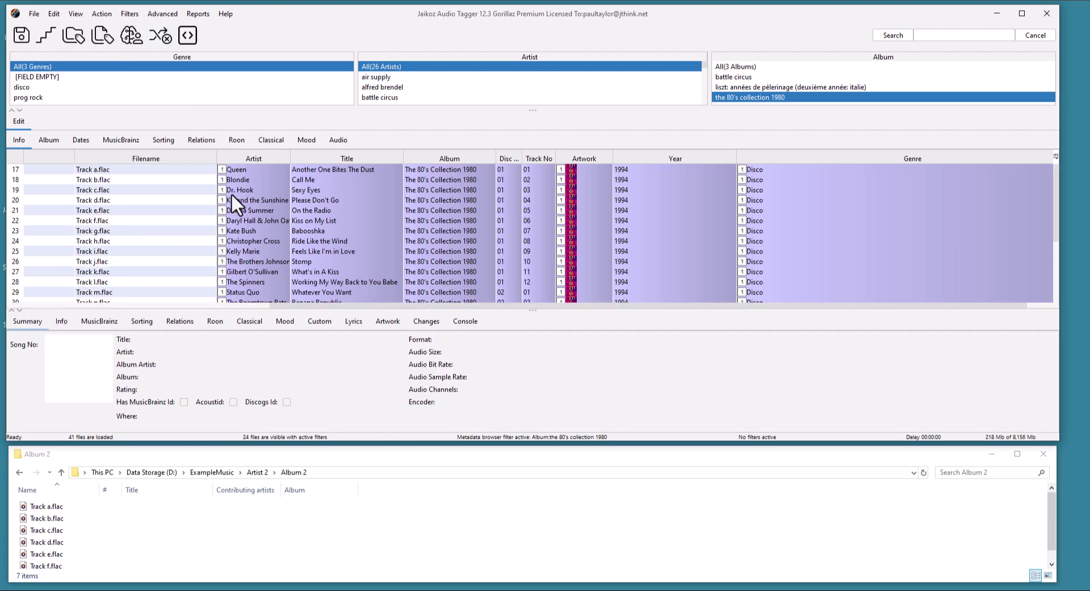
Switch to File Explorer and open ExampleMusic\Artist 1\Album 1 to inspect the MP3 files' tags
left_click(226, 476)
double_click(206, 507)
left_click(176, 511)
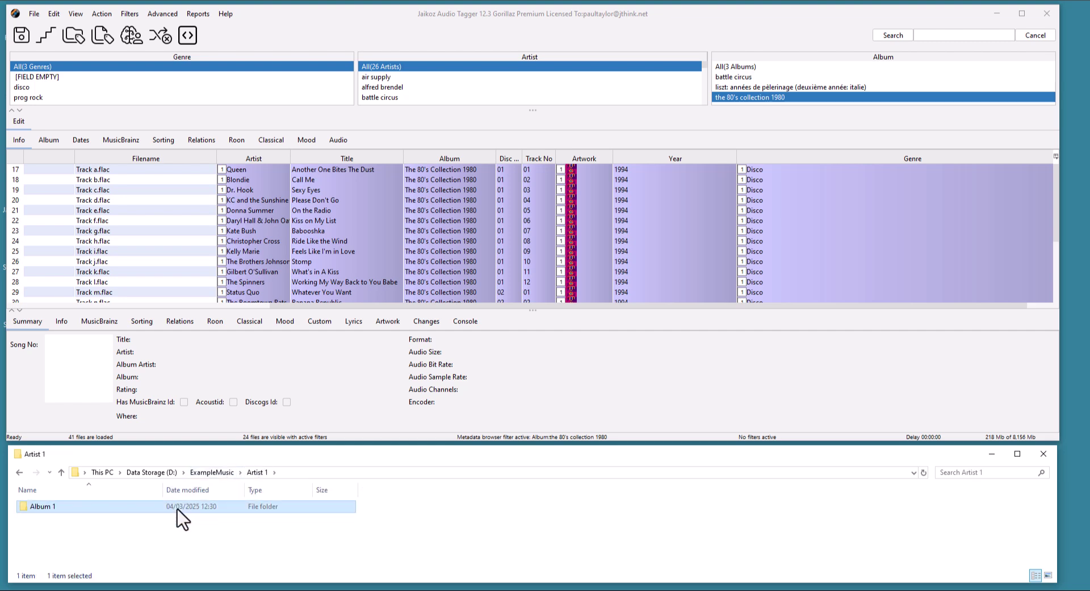
double_click(177, 510)
Return to Jaikoz, clear the album filter to include all albums, and save the metadata changes to the files
left_click(32, 14)
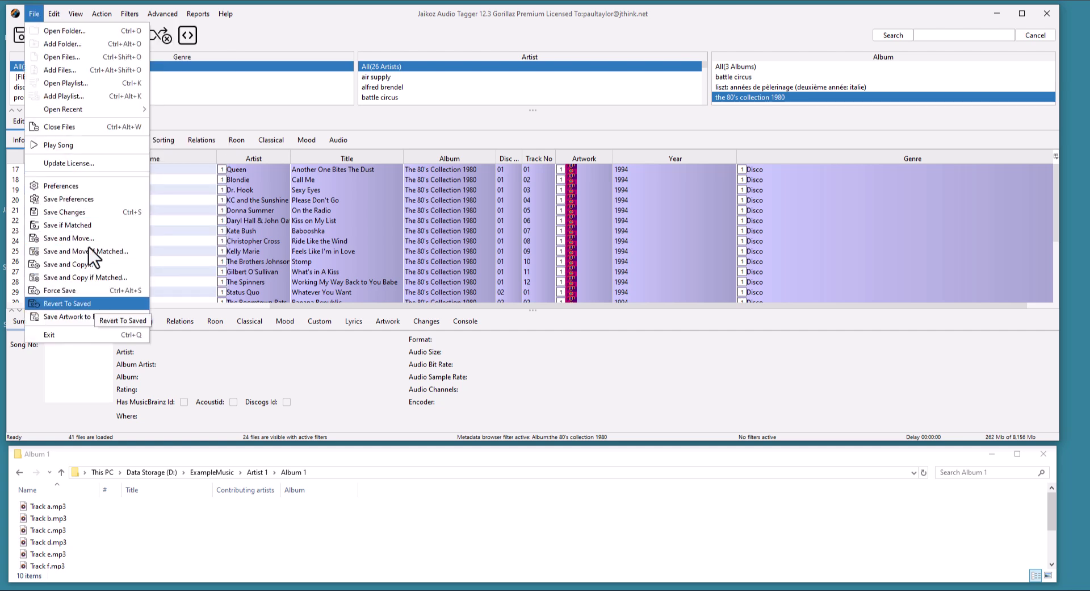
left_click(738, 66)
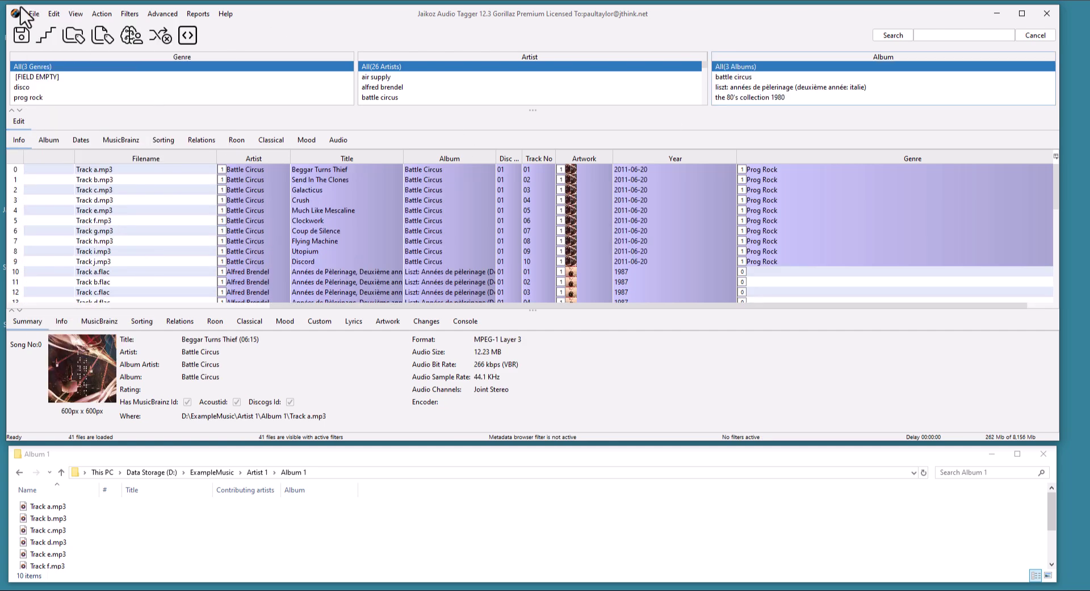
left_click(34, 14)
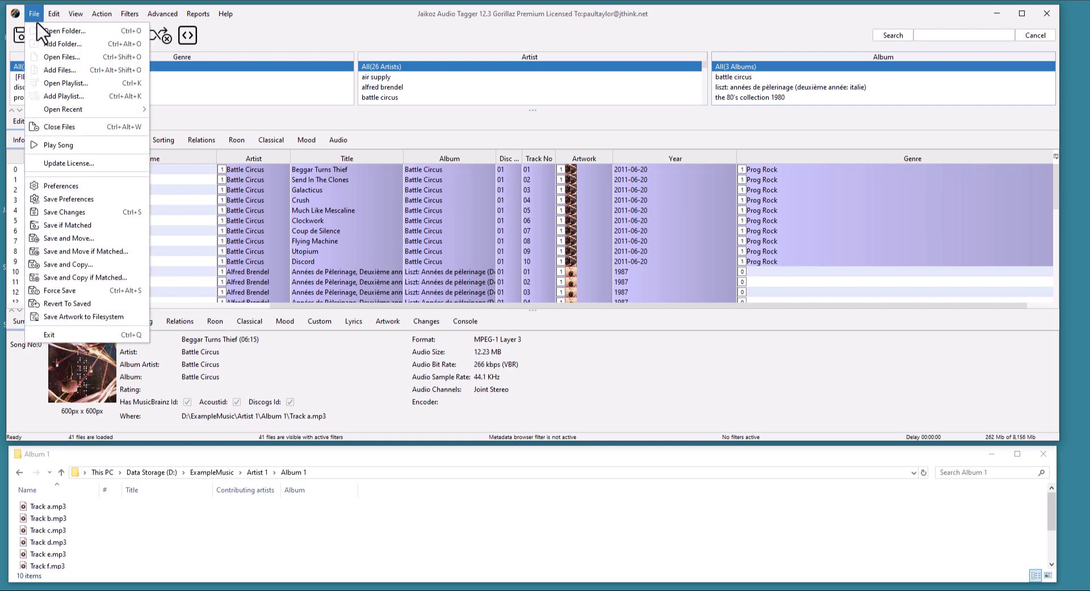
left_click(59, 213)
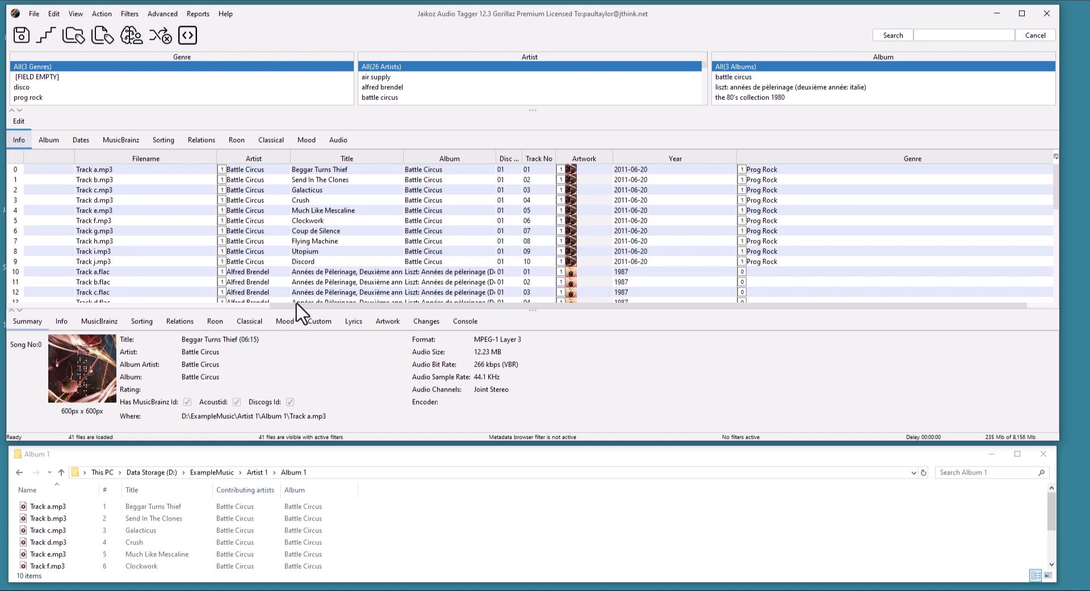
Rename all files from their metadata, correcting first the filenames and then the sub folders
left_click_drag(299, 307, 11, 281)
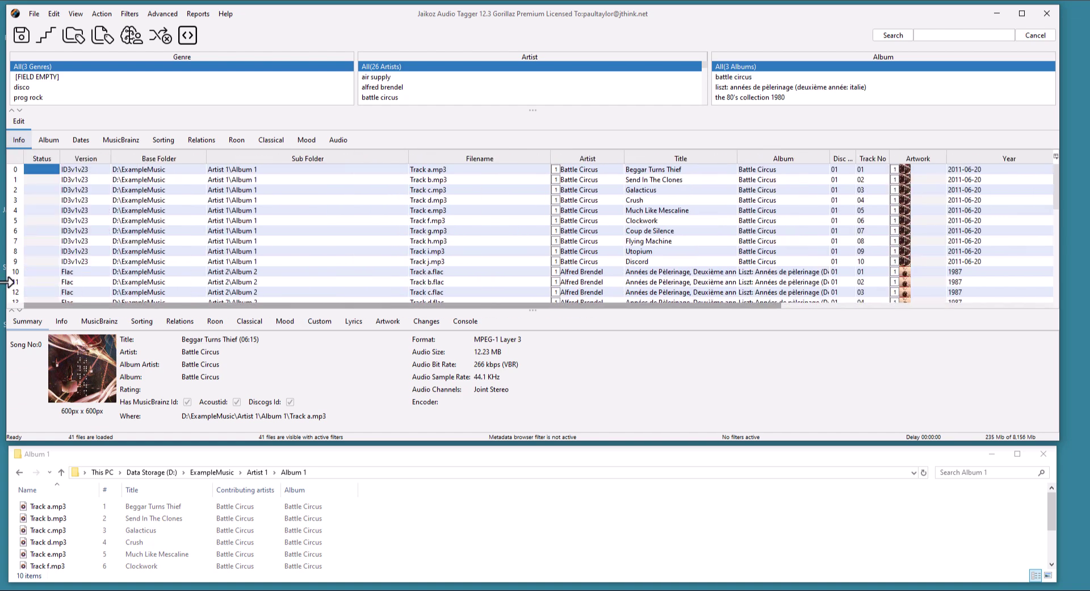
left_click(174, 169)
left_click(296, 171)
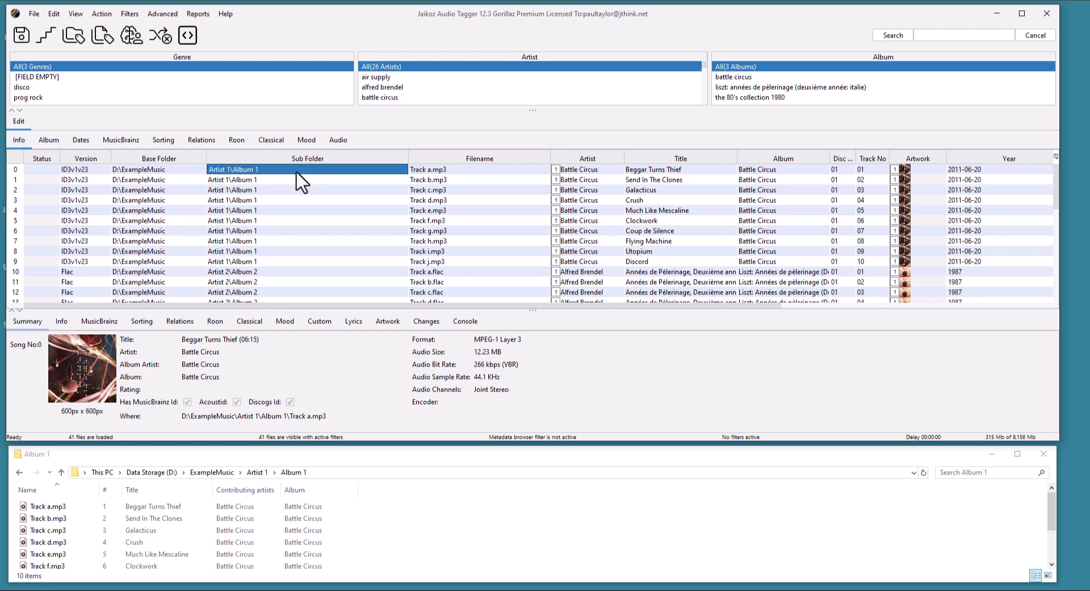
left_click(440, 172)
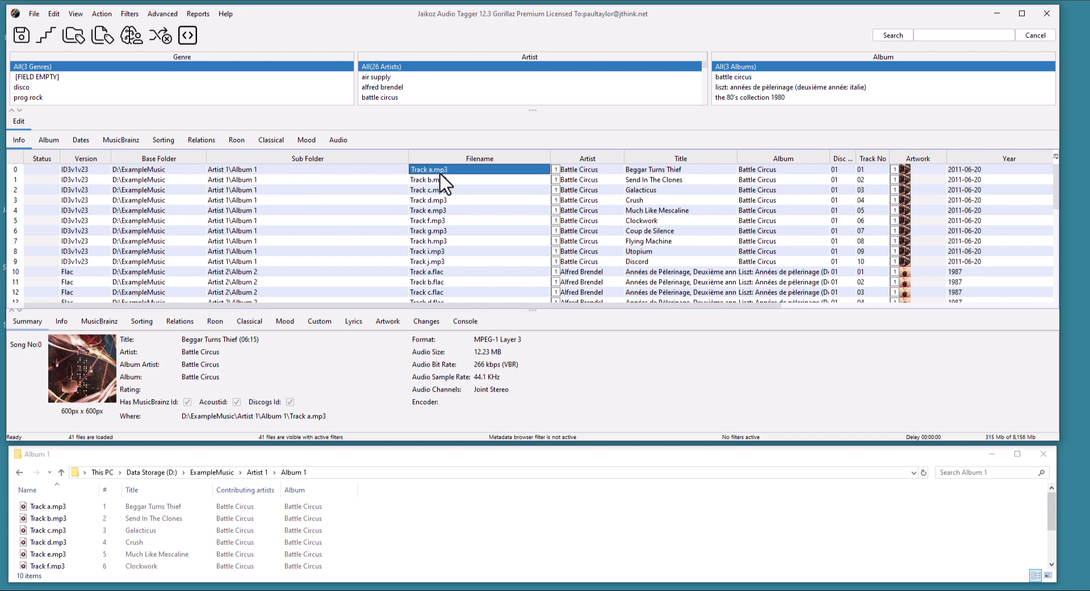
left_click(101, 39)
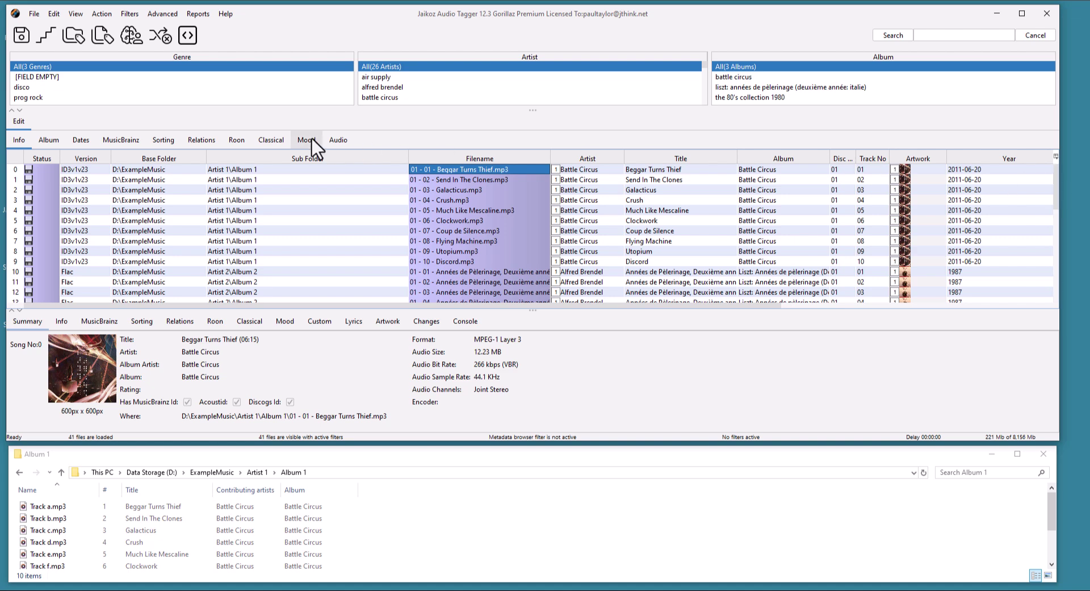
left_click(72, 35)
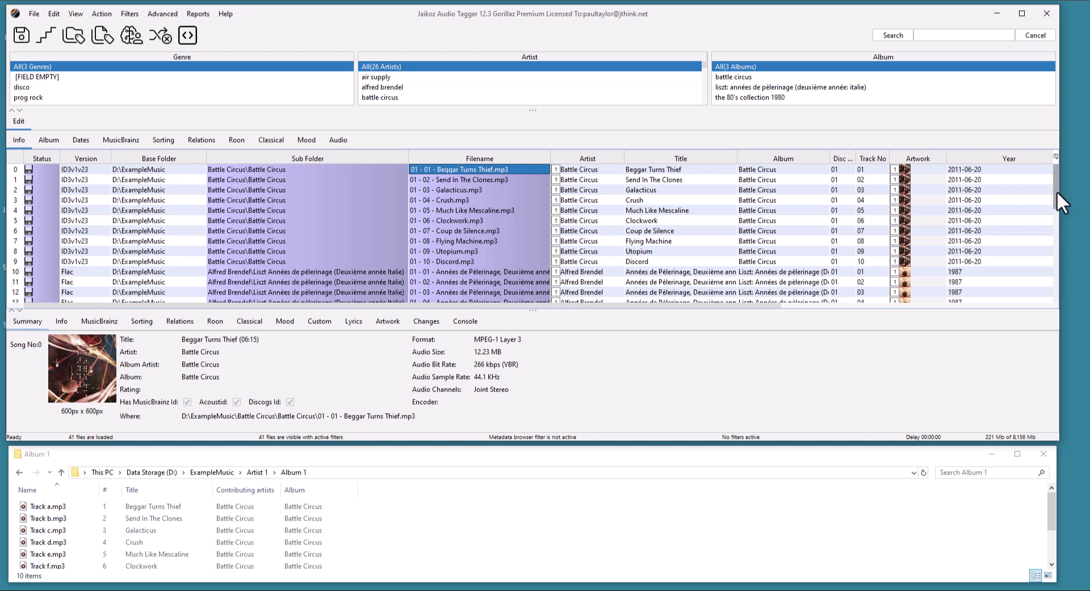
Review the new sub folder names, comparing the Disc 01 and Disc 02 folders of The 80's Collection 1980
left_click(352, 178)
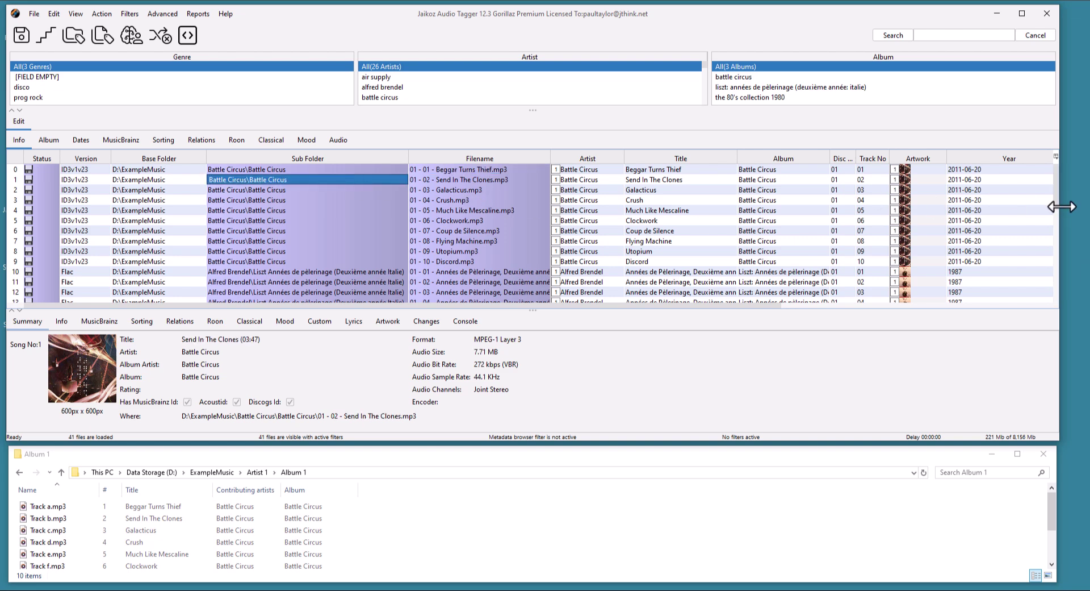
scroll(1050, 299, "down", 3)
scroll(1050, 300, "down", 5)
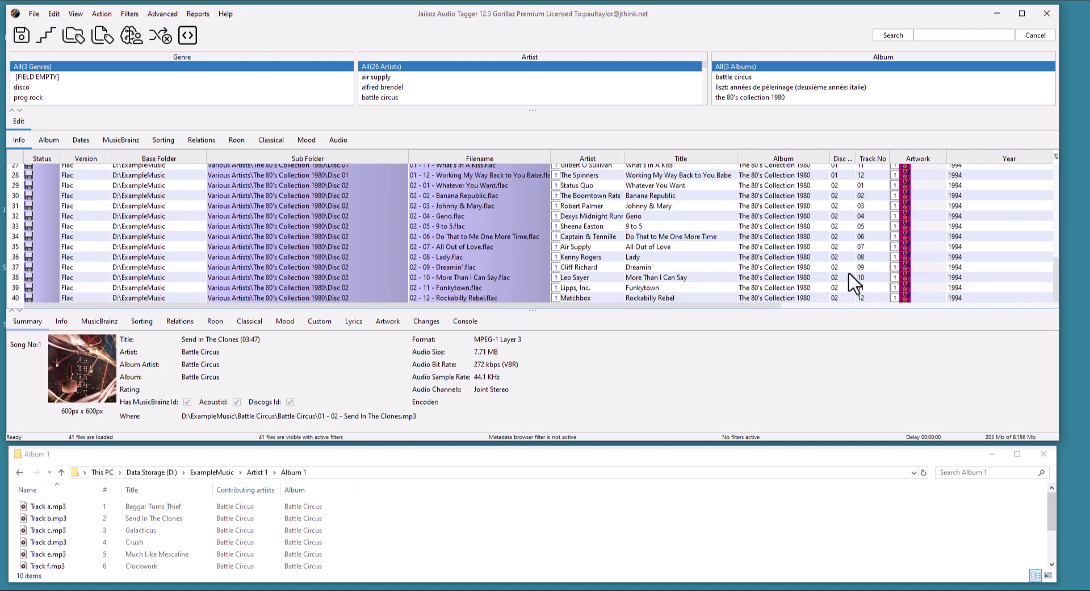
left_click(364, 206)
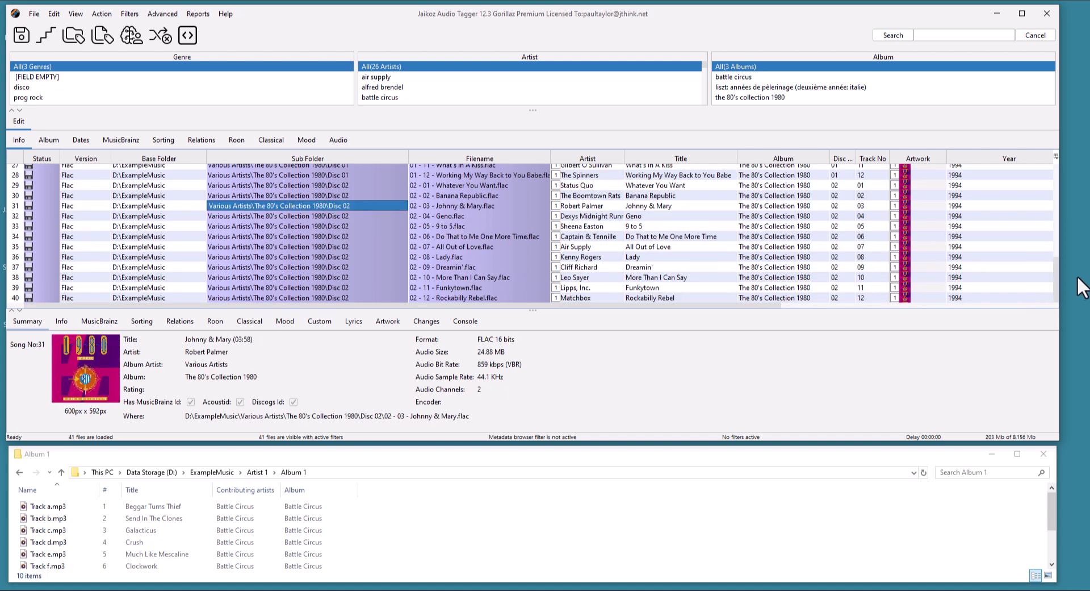
left_click_drag(1058, 272, 1058, 249)
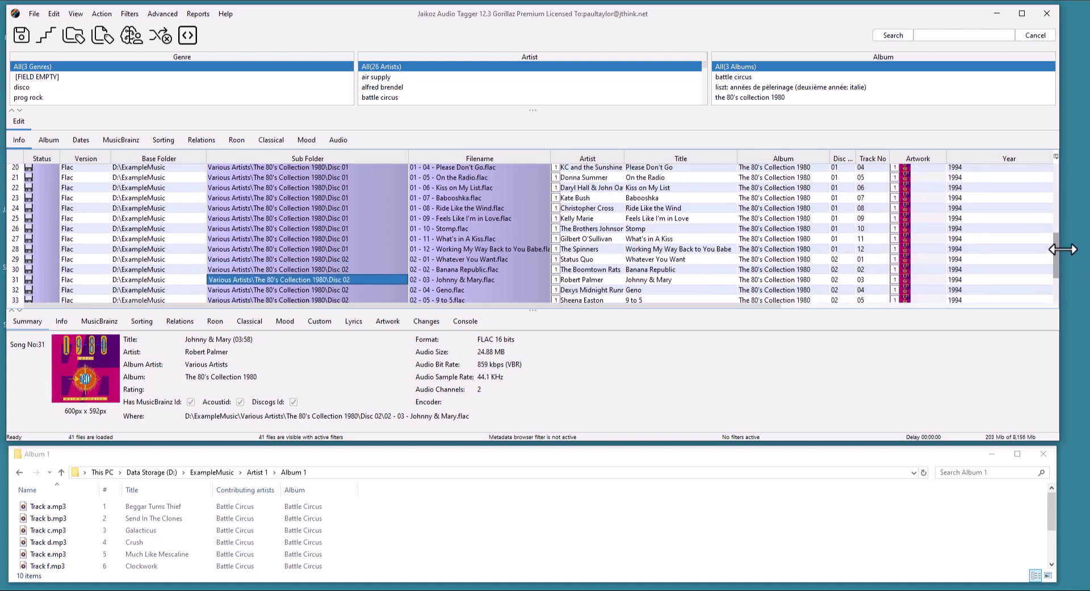
left_click(362, 208)
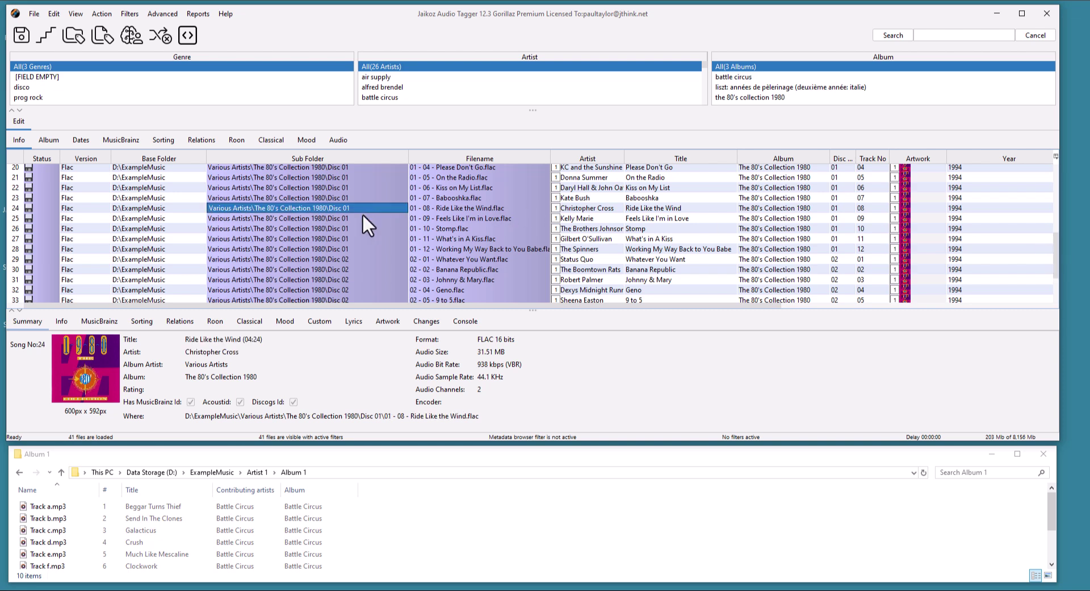
left_click(365, 267)
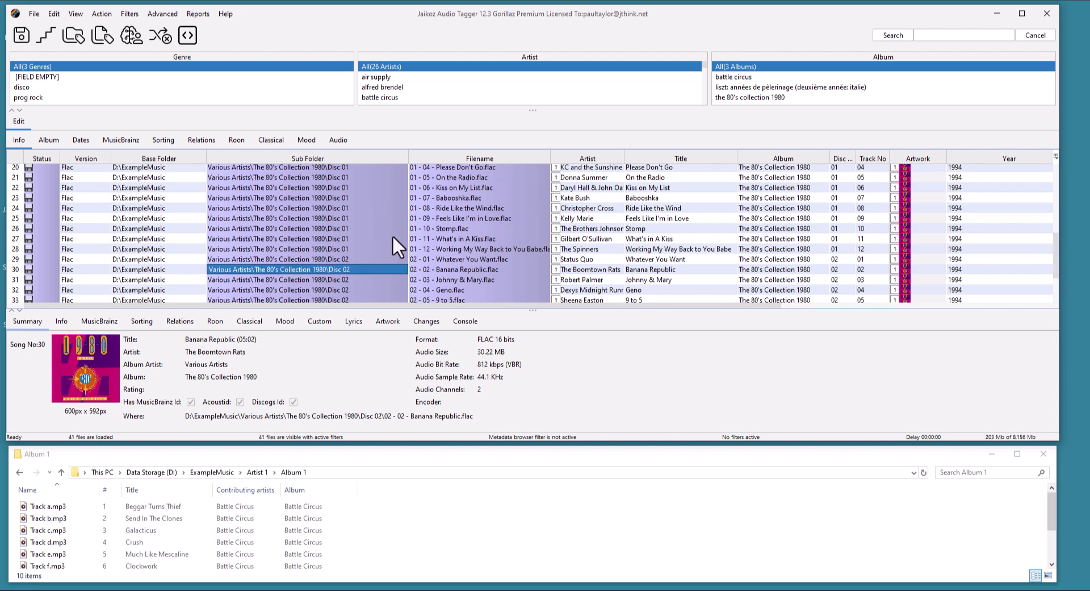
Save the file and folder renames, and check the Alfred Brendel folder inside ExampleMusic in File Explorer
left_click(33, 15)
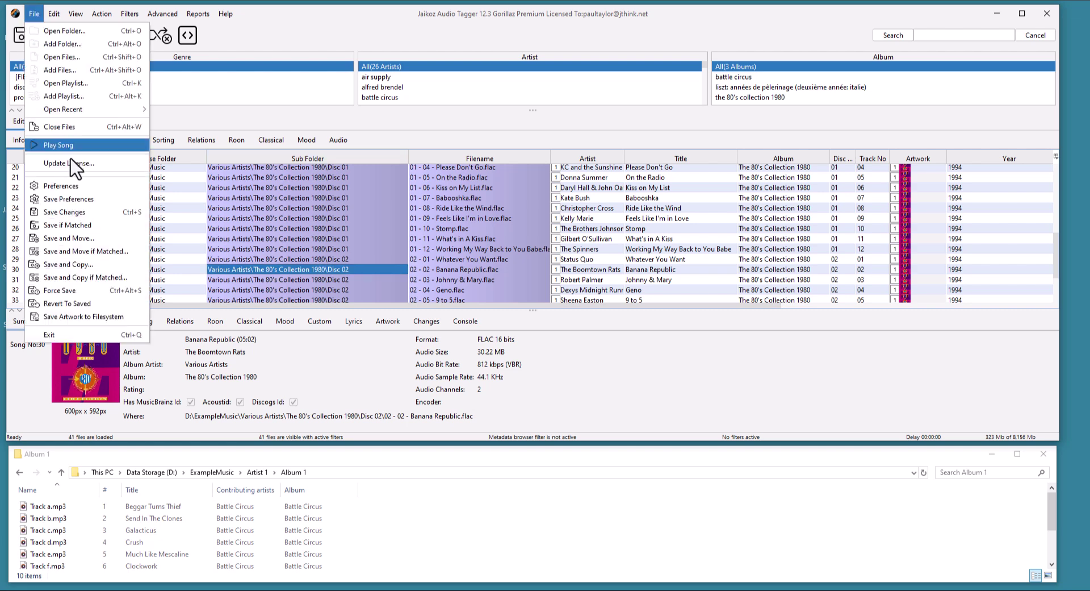
left_click(80, 210)
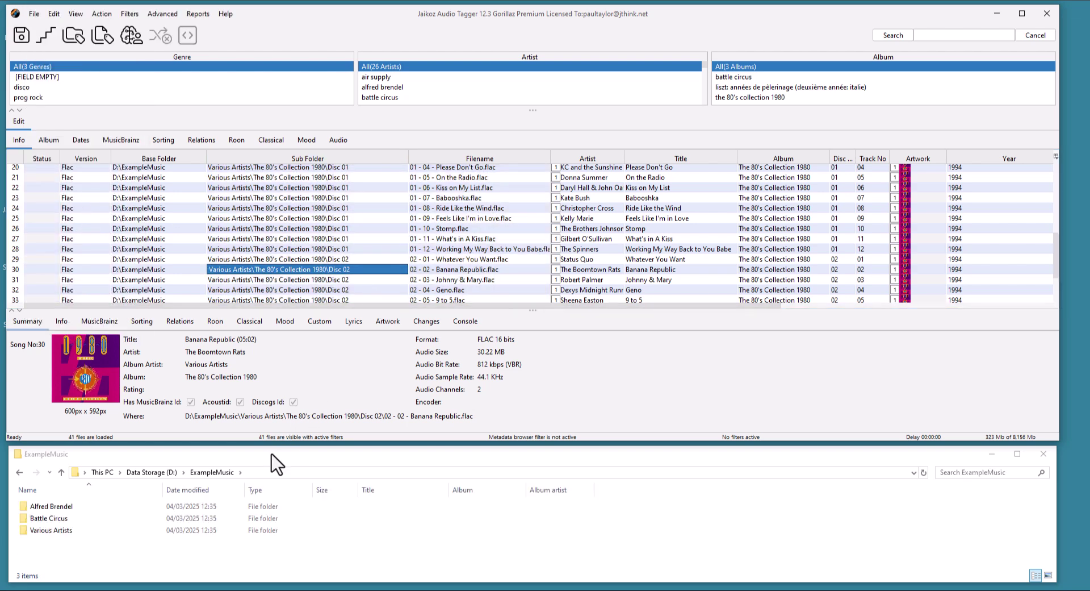
left_click(87, 507)
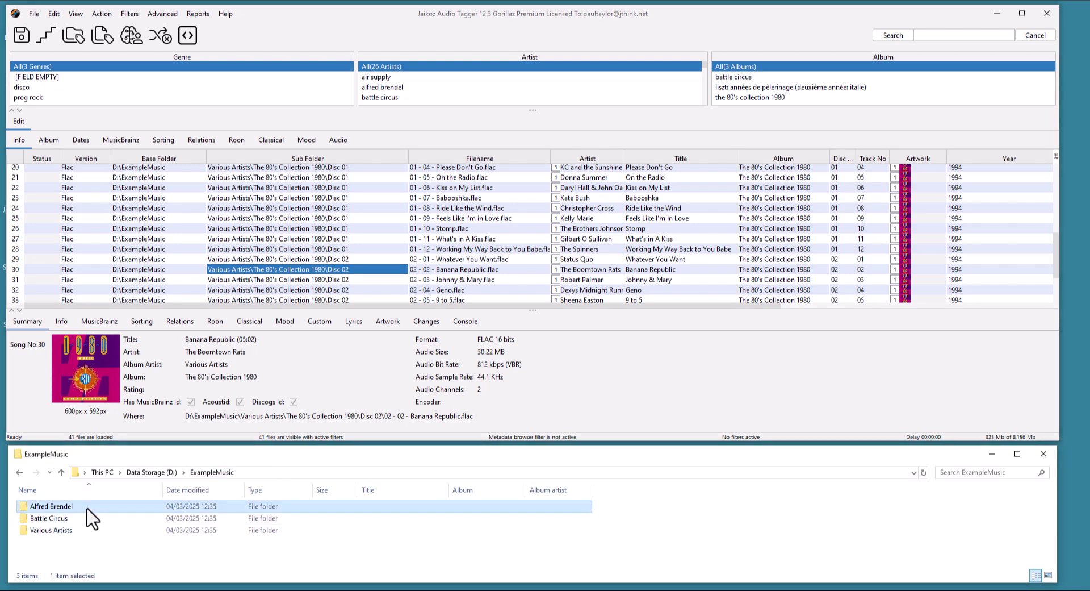
double_click(87, 507)
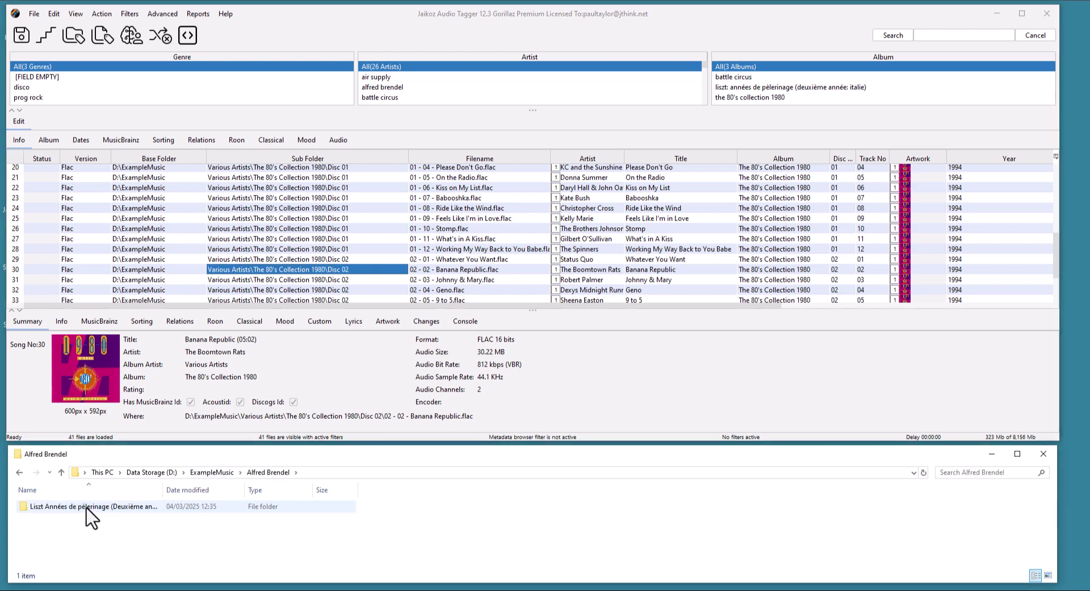
left_click(219, 473)
Open the File and Folder Correct preferences in Jaikoz and look through the available rename masks without changing the selection
left_click(34, 13)
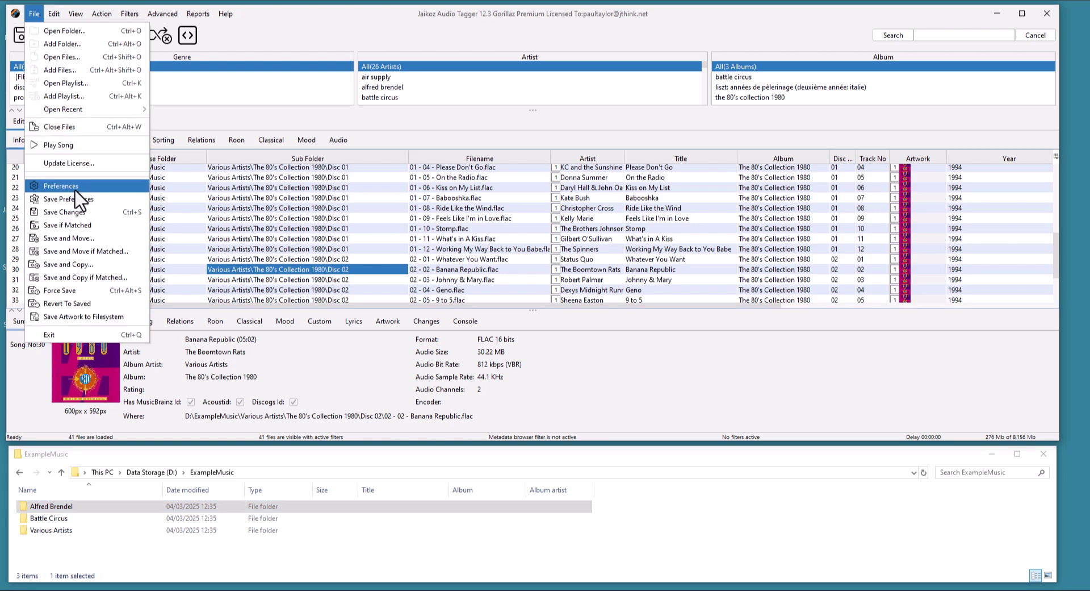
left_click(74, 192)
left_click(603, 122)
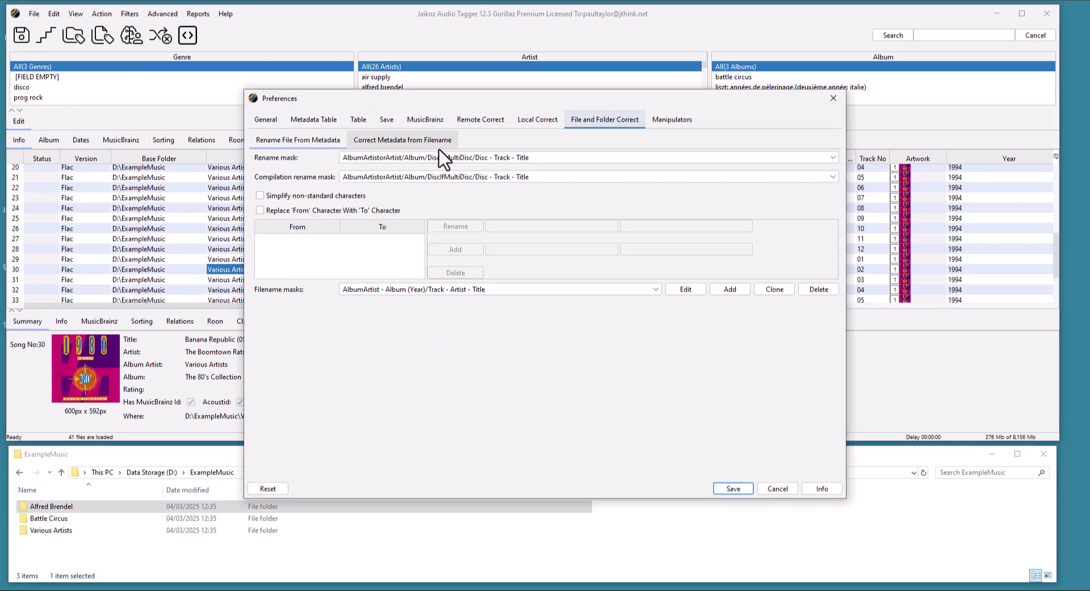
left_click(505, 159)
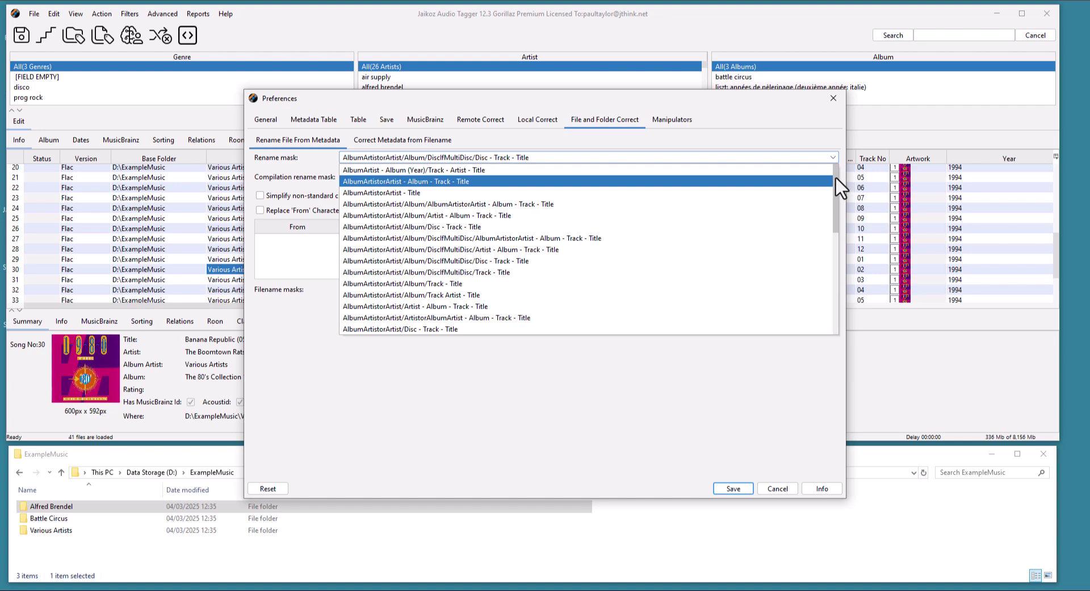
left_click_drag(834, 176, 870, 185)
left_click(772, 373)
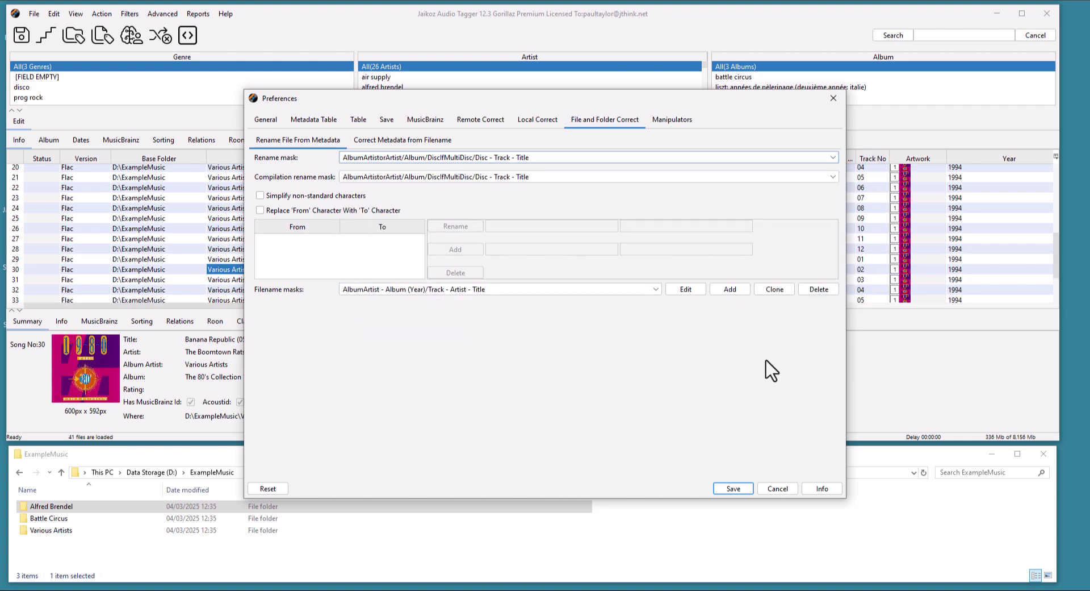
Select the filename mask AlbumArtistorArtist/Album/DiscIfMultiDisc/Disc - Track - Title and open it for editing
left_click(509, 292)
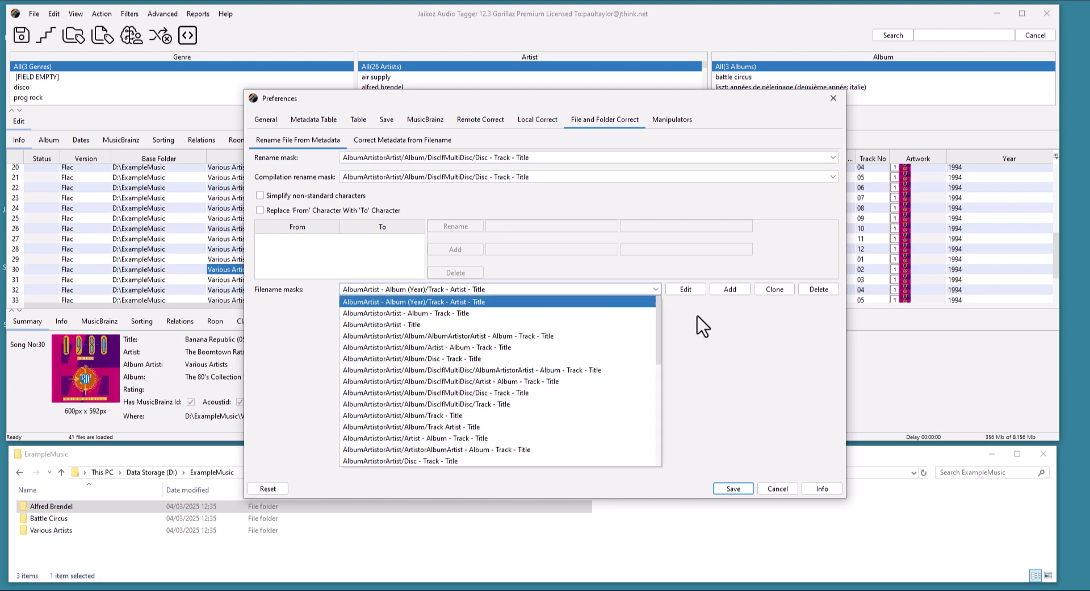
scroll(573, 389, "down", 1)
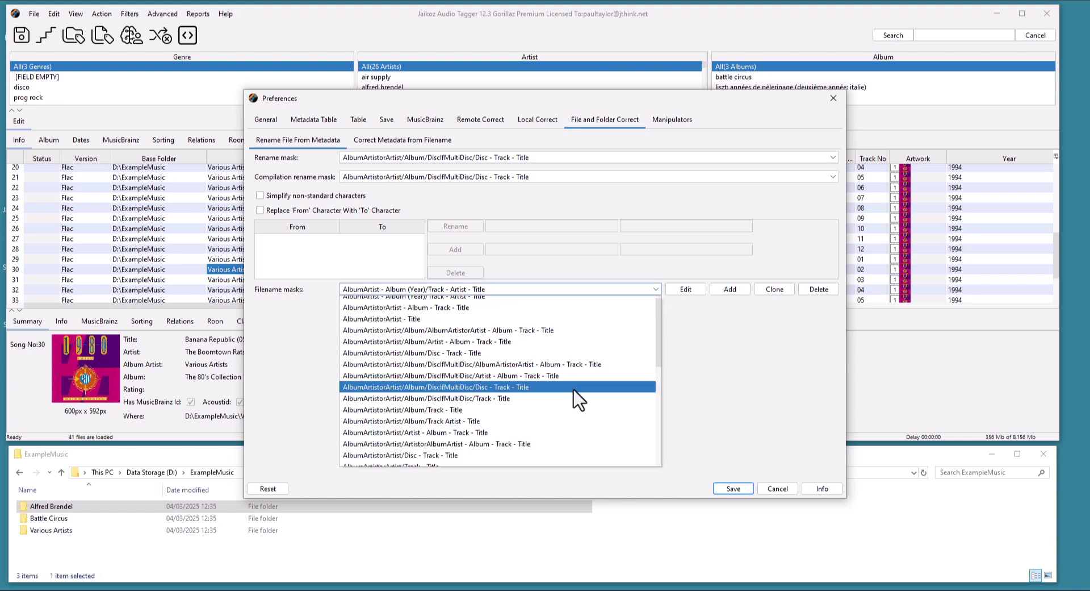
left_click(578, 397)
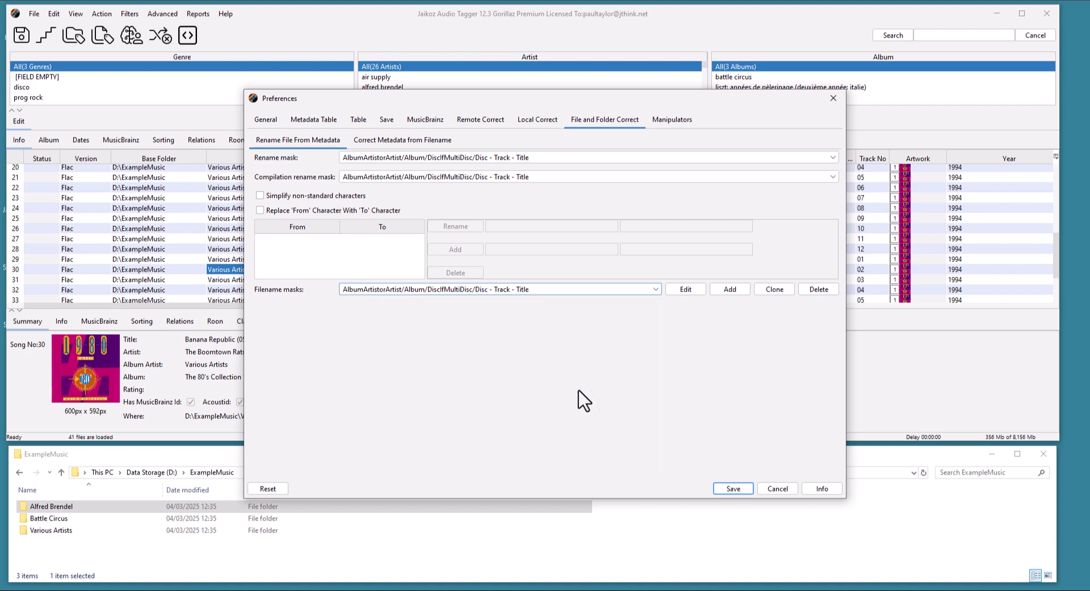
left_click(699, 291)
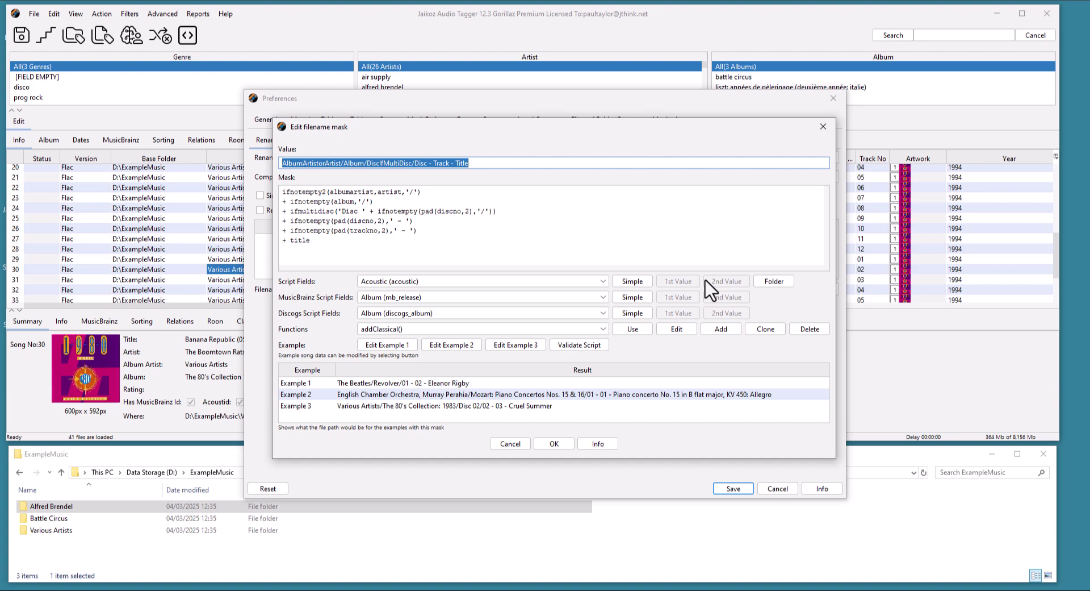
Inspect the open filename mask and its Example 1 song data, close both unchanged, and check the filename masks selection
left_click(540, 279)
left_click(540, 279)
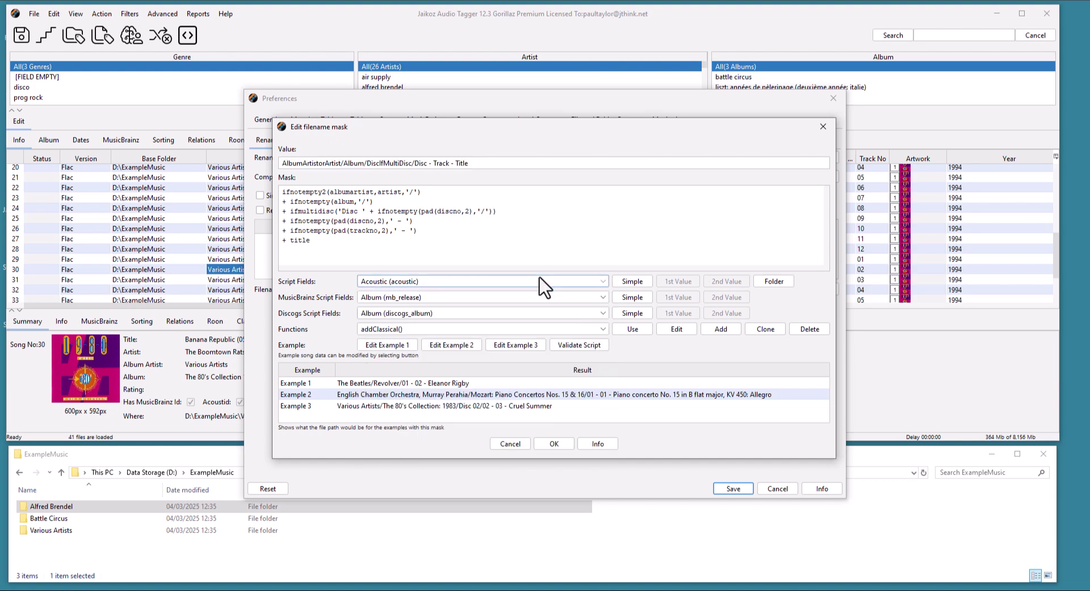
left_click(393, 344)
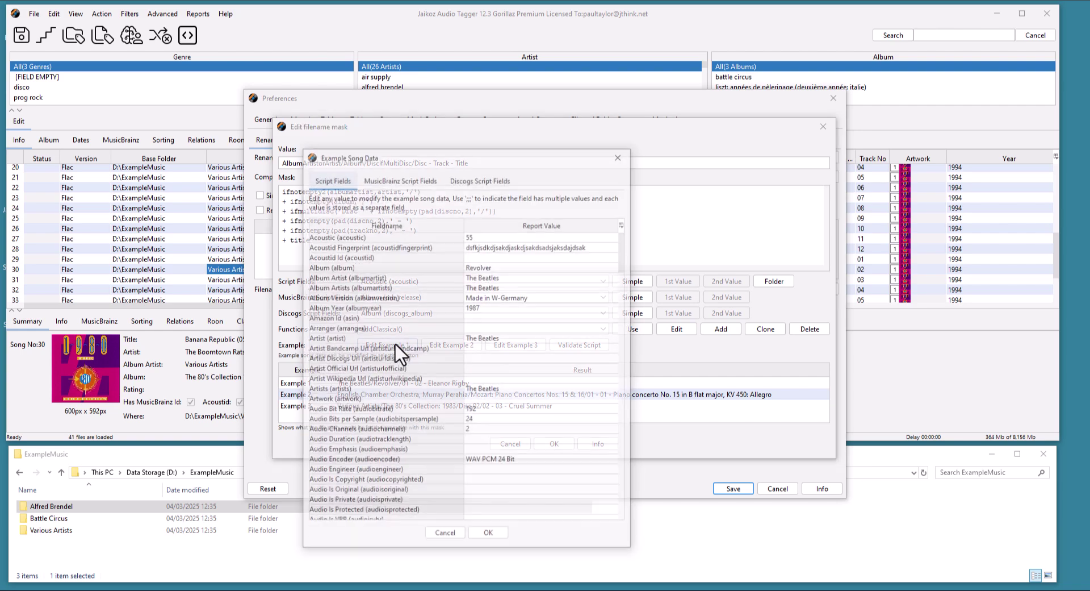
left_click_drag(624, 250, 670, 227)
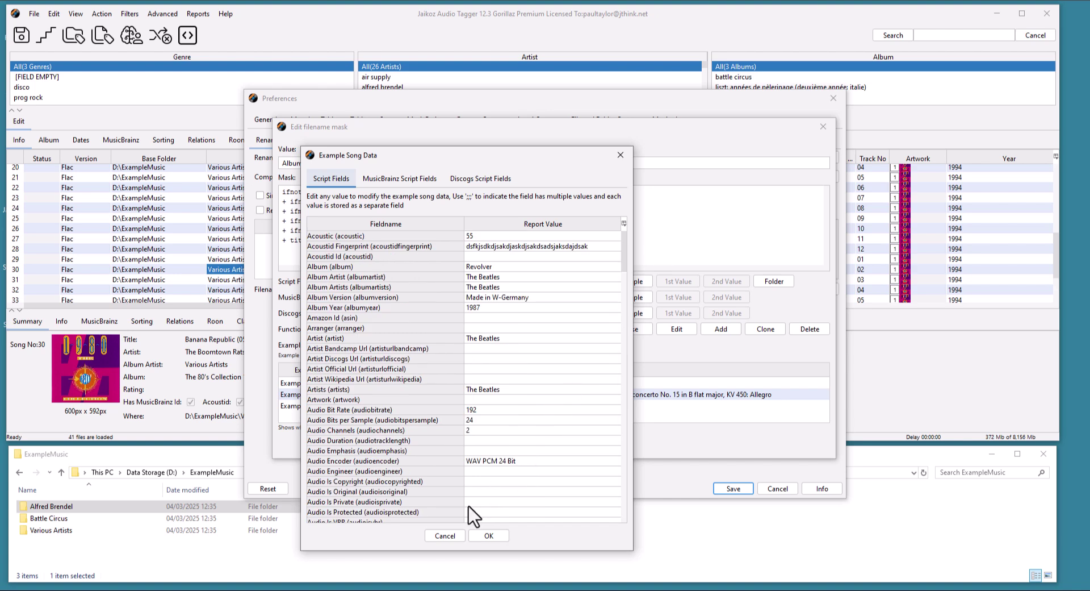
left_click(455, 535)
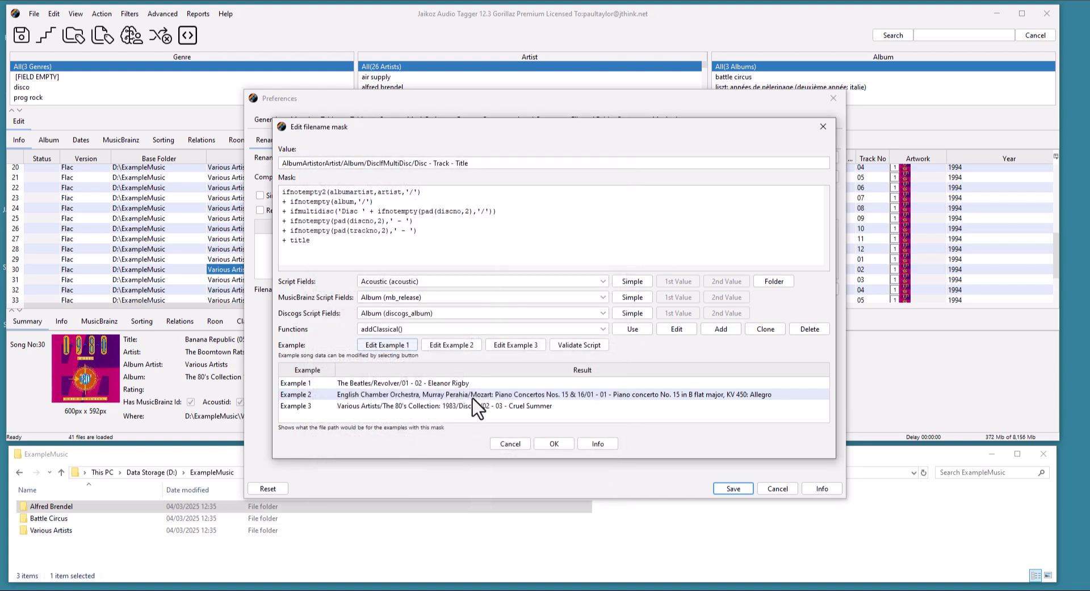
left_click(520, 443)
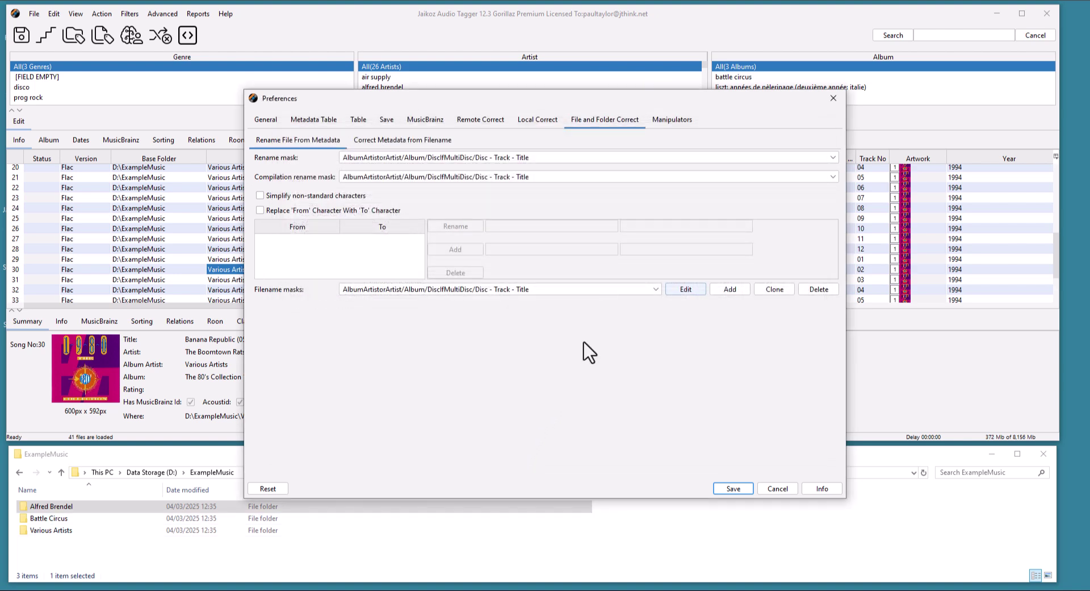
left_click(591, 290)
left_click(639, 287)
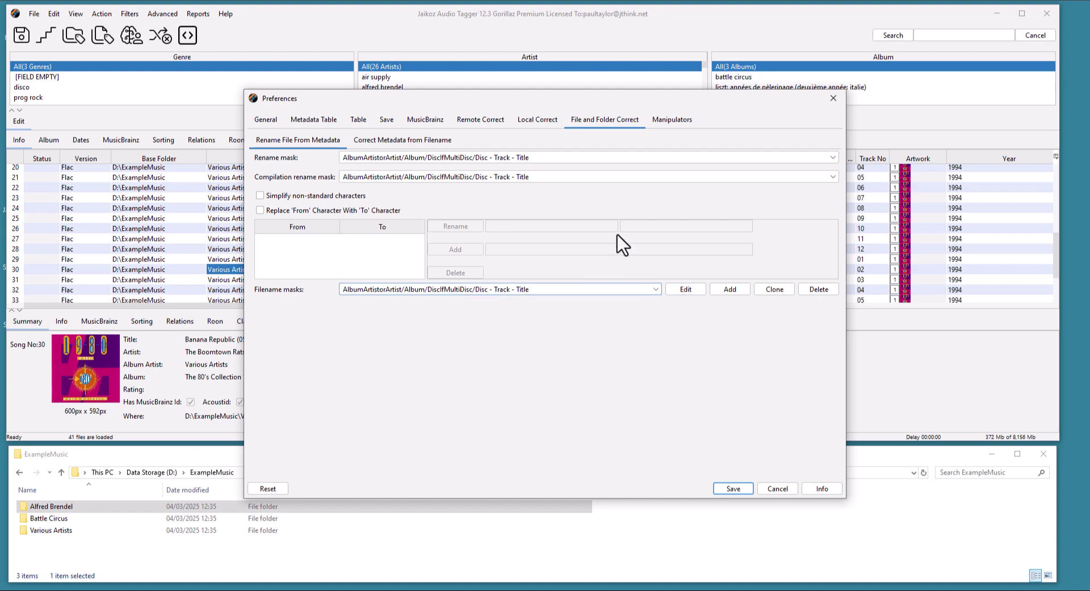
Set both the rename mask and the compilation rename mask to IsClassical/HD/AlbumArtistorArtist/Album/DiscIfMultiDisc/Track - Title and save the preferences
left_click(590, 159)
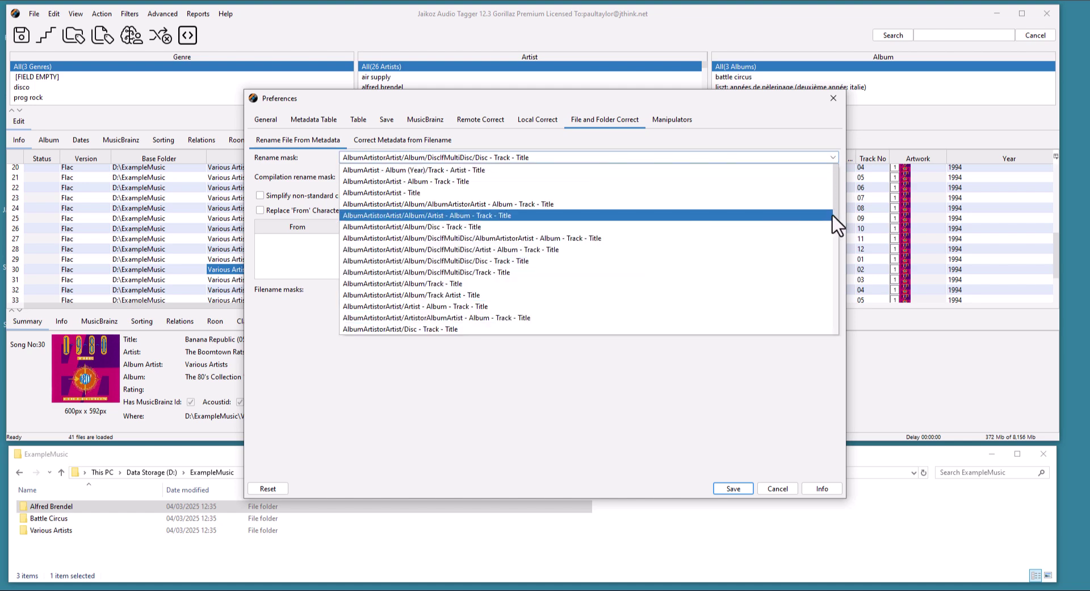
left_click_drag(840, 227, 837, 309)
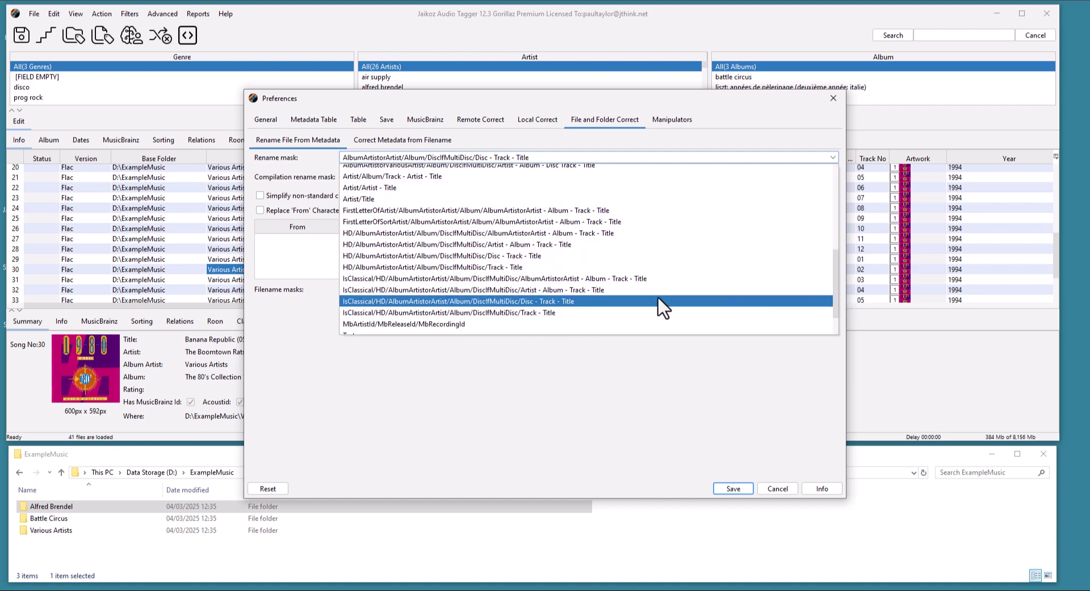
left_click(652, 313)
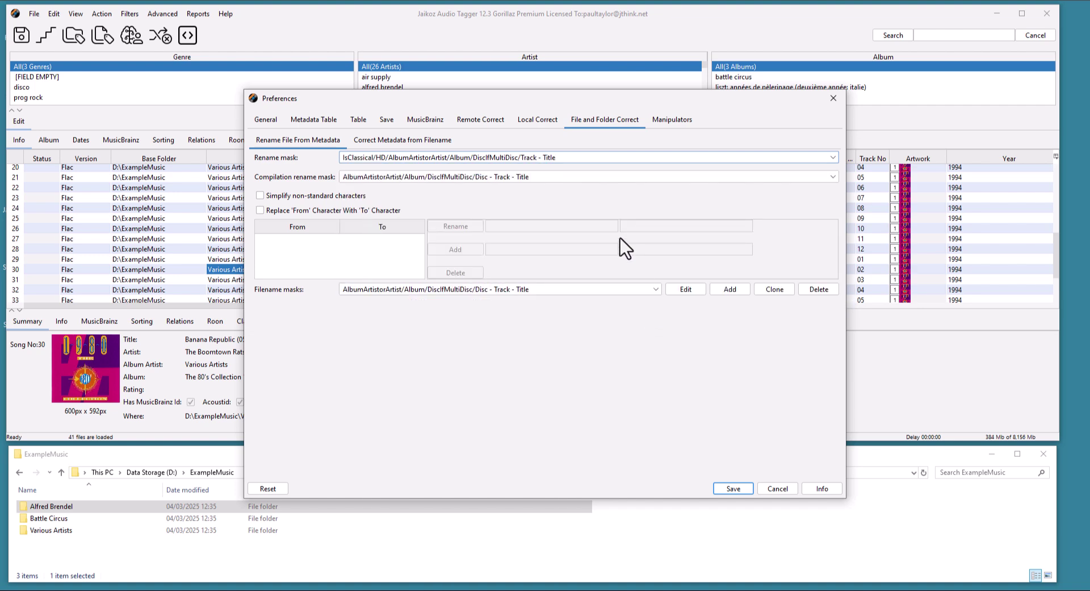
left_click(588, 176)
left_click_drag(832, 234, 833, 327)
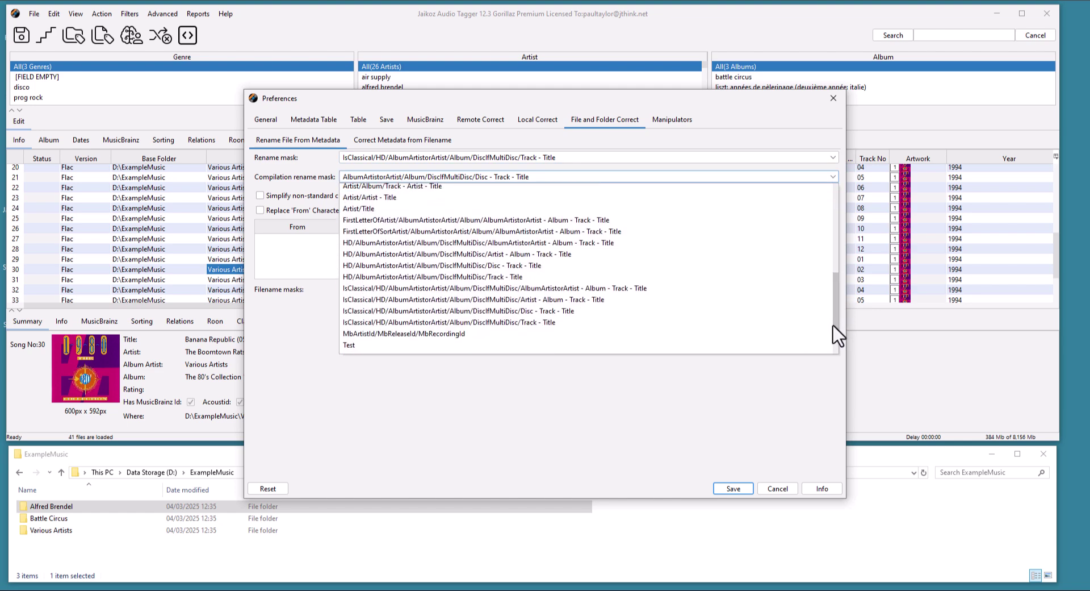
left_click(588, 322)
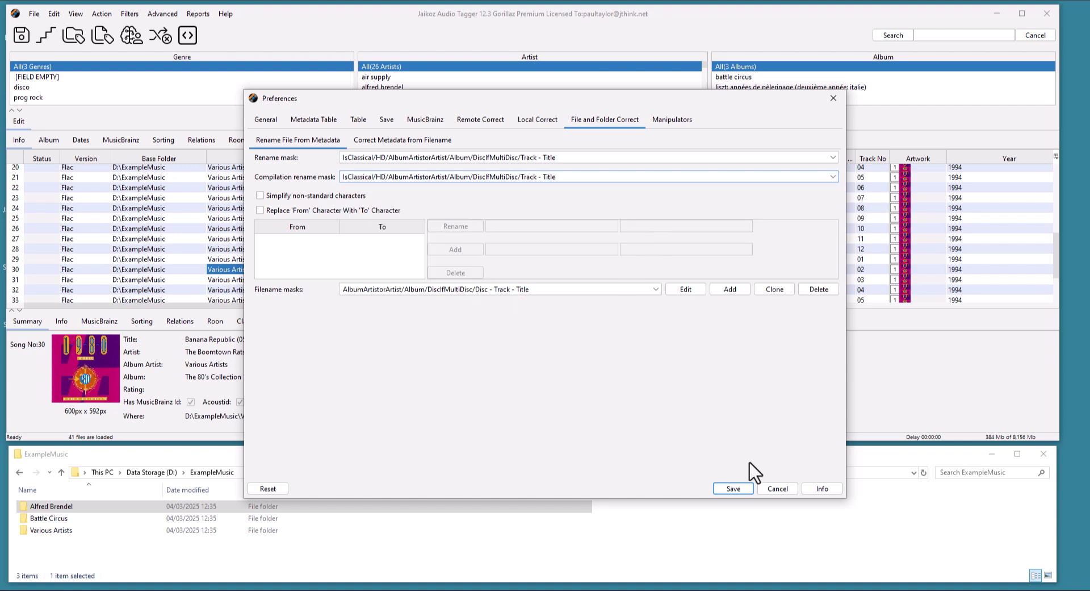
left_click(734, 488)
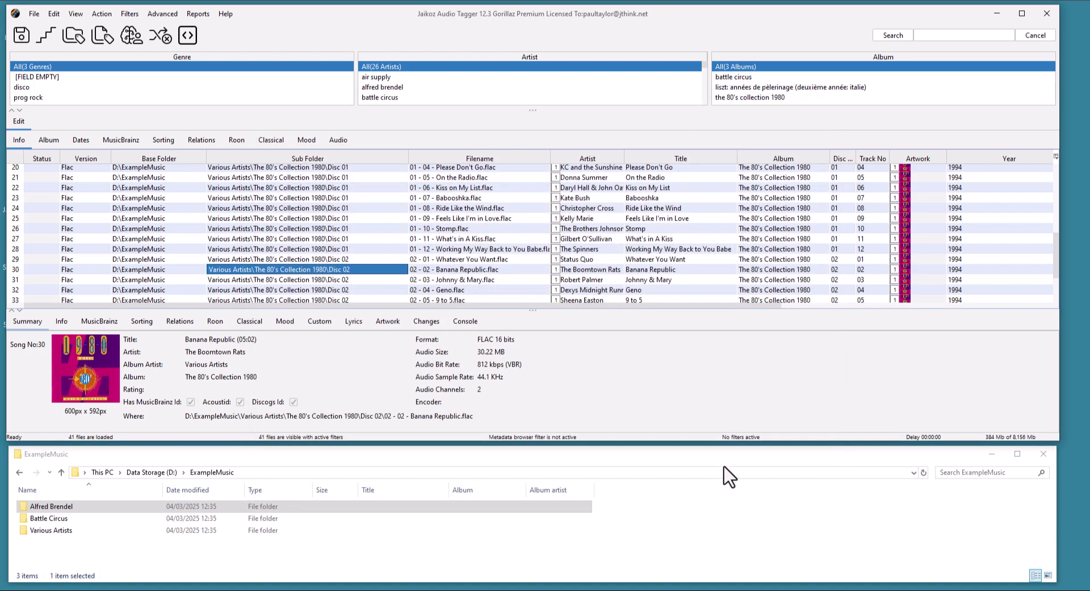
Rename the sub folders from metadata for all songs and review the new paths of the Battle Circus and Alfred Brendel albums
left_click(71, 39)
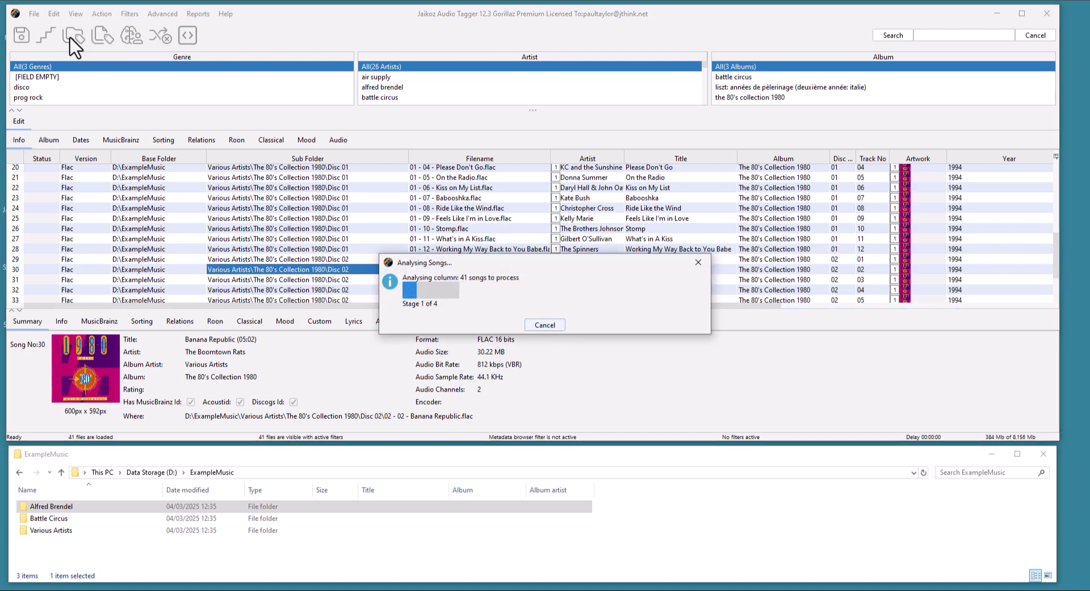
left_click(300, 171)
scroll(326, 218, "up", 5)
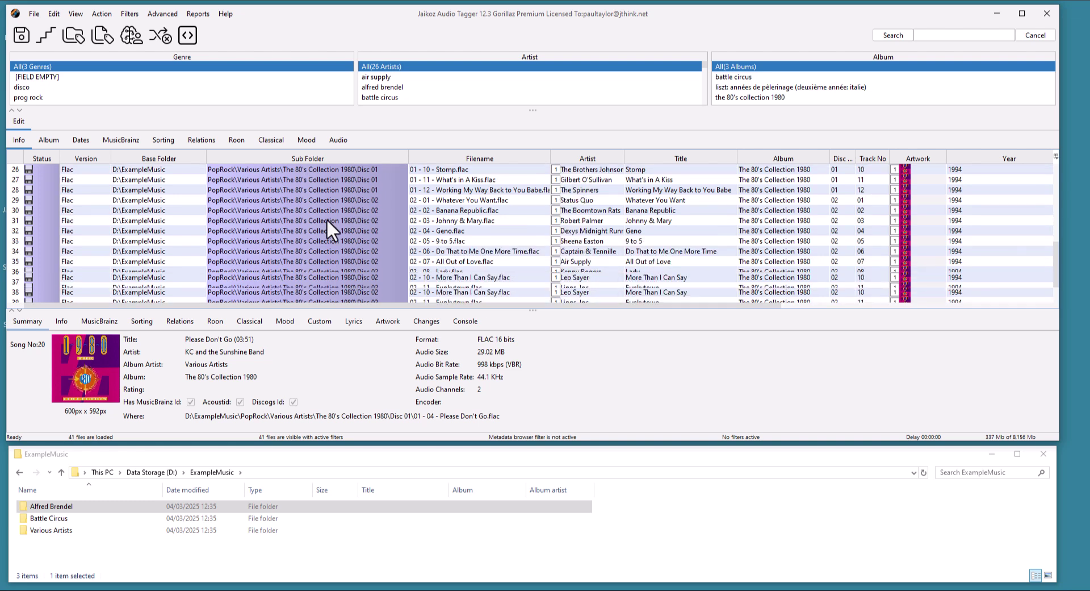
scroll(331, 222, "up", 2)
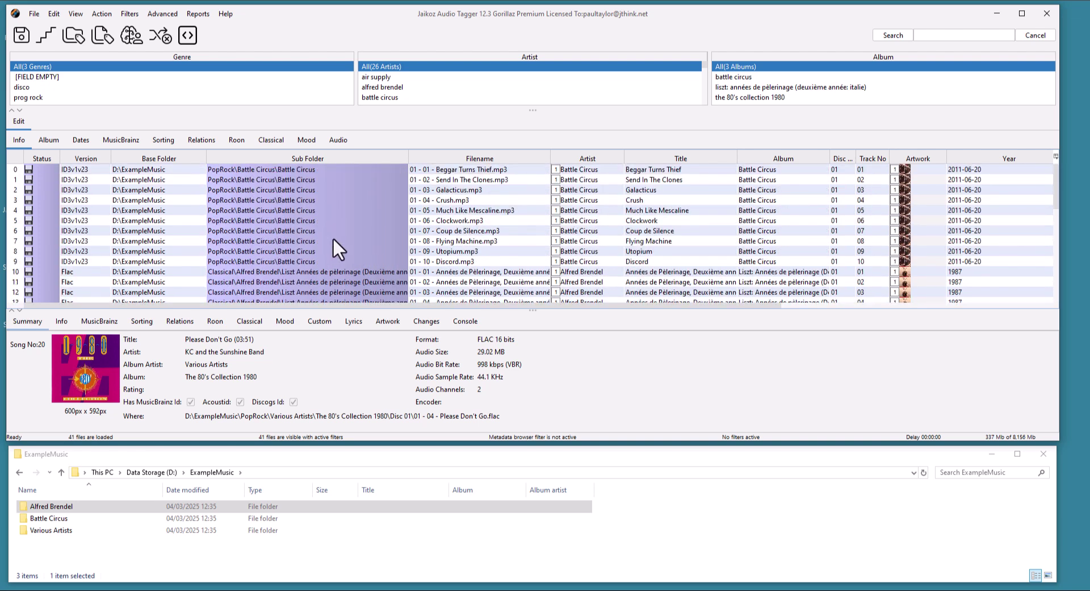
scroll(295, 236, "down", 2)
left_click(264, 241)
left_click_drag(263, 241, 268, 278)
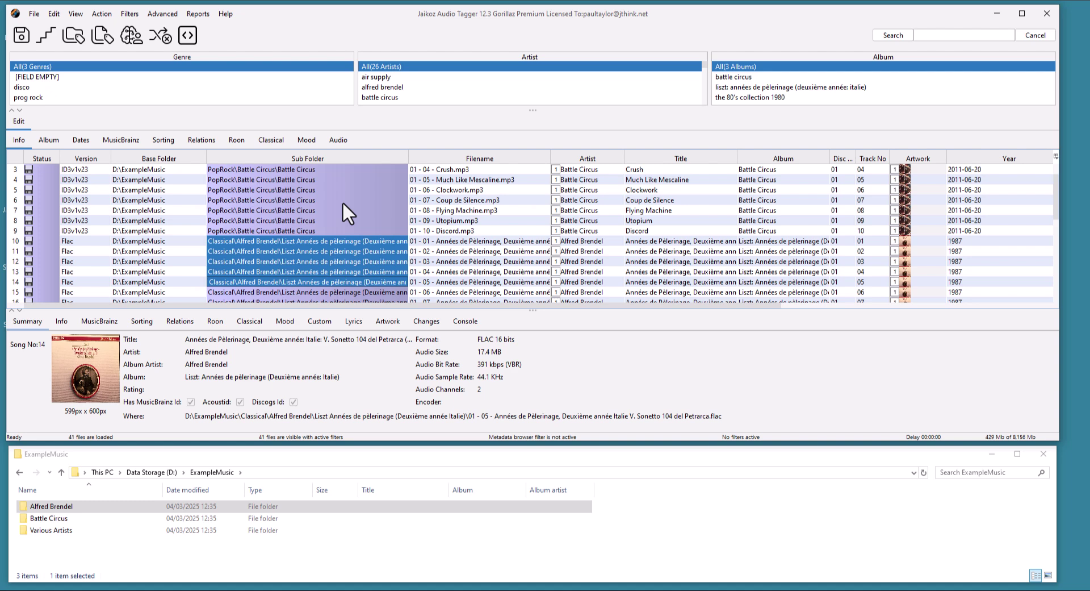
left_click(477, 199)
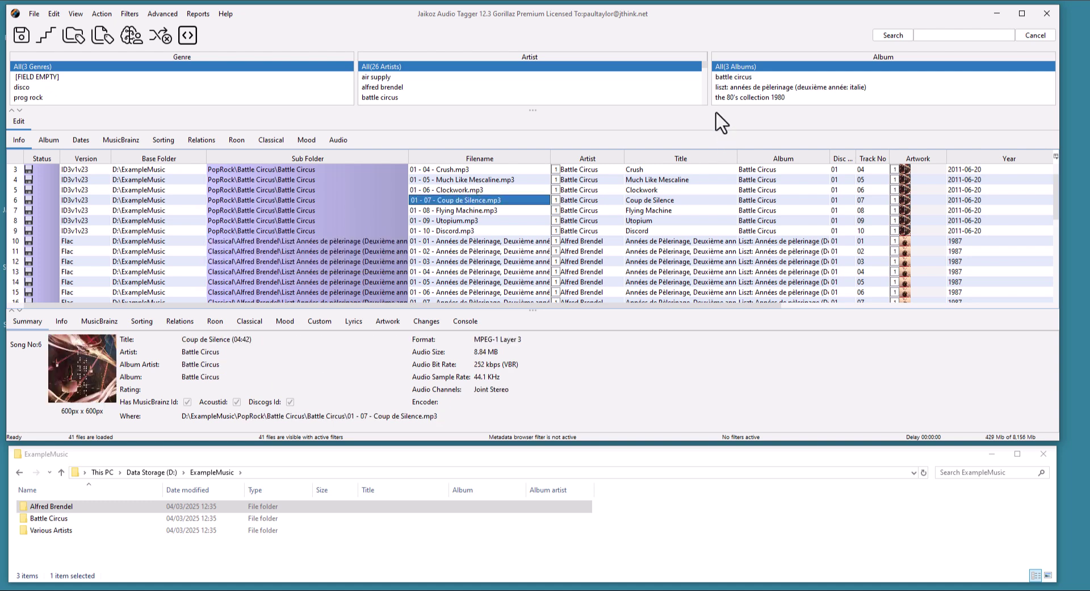
Filter the songs to the battle circus album and start Manual Correct Metadata from MusicBrainz
left_click(732, 78)
left_click(102, 14)
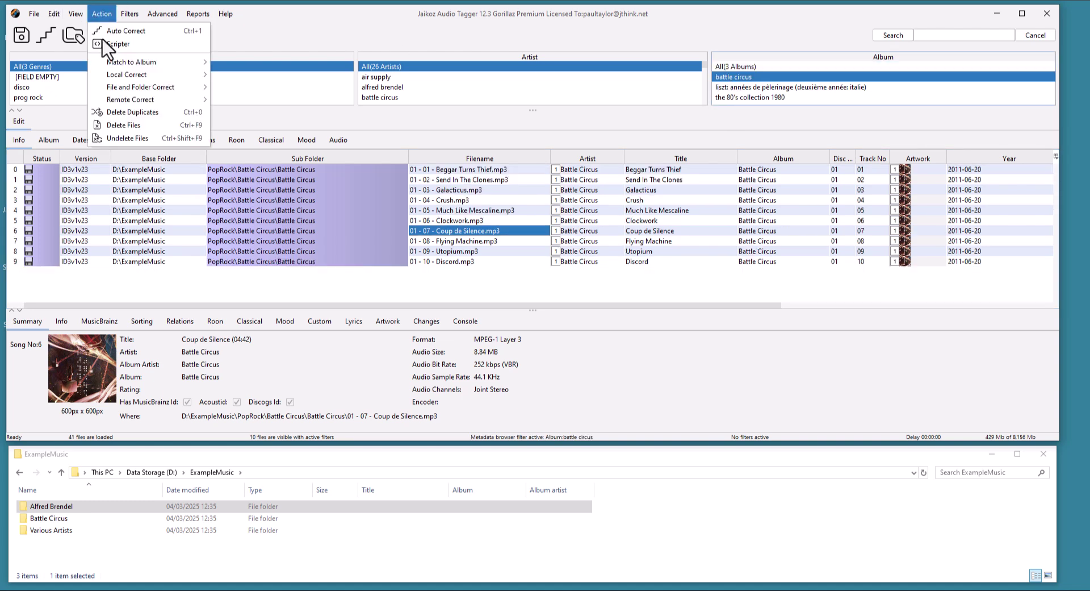
mouse_move(142, 101)
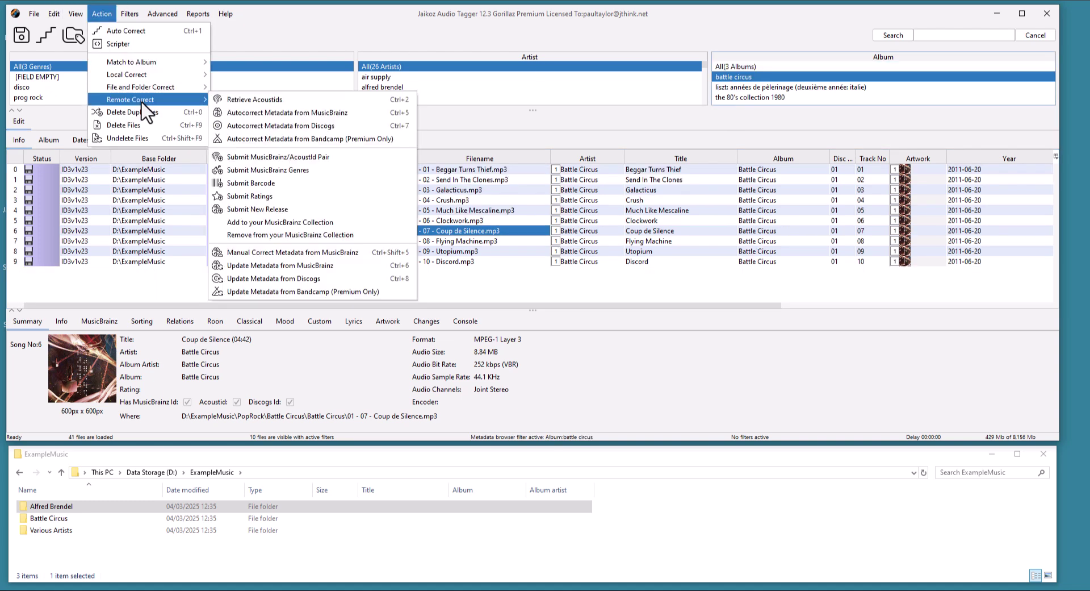
left_click(291, 252)
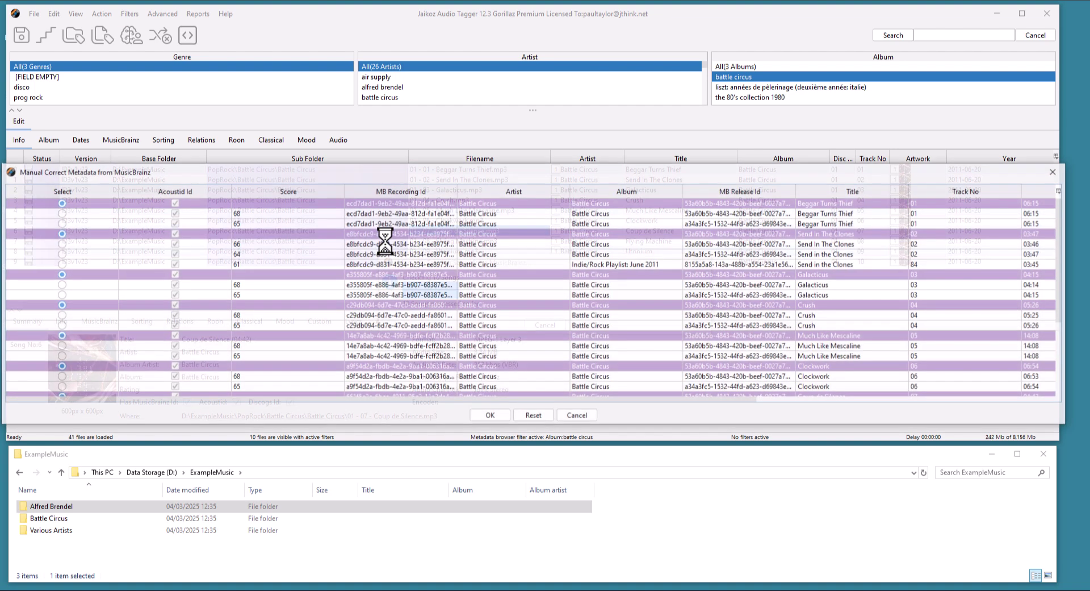
View the MusicBrainz album page of the first candidate release for Beggar Turns Thief and check its format
left_click(434, 213)
right_click(434, 213)
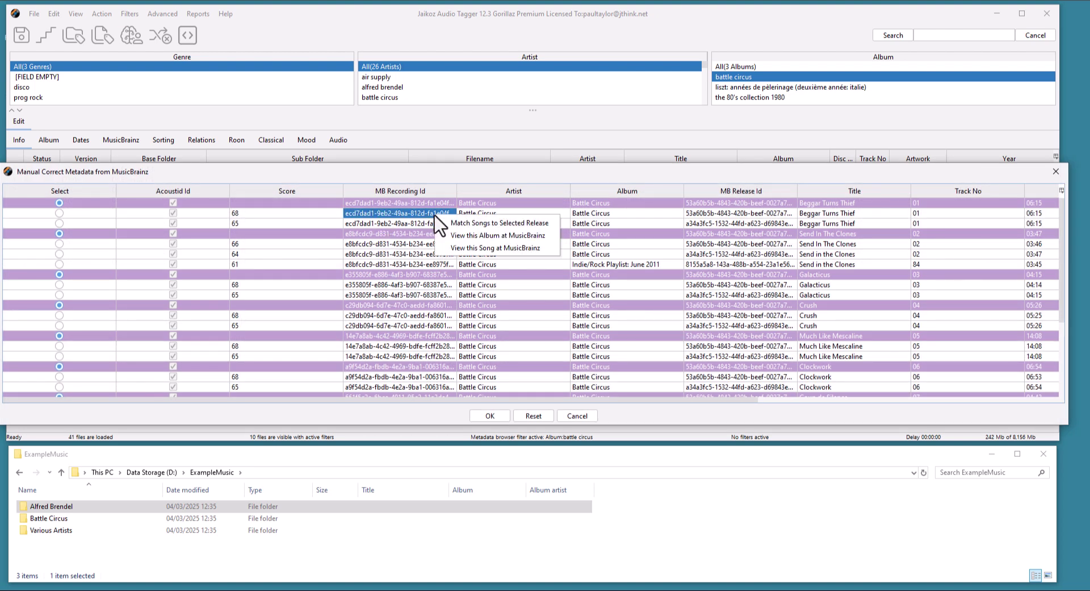
left_click(494, 236)
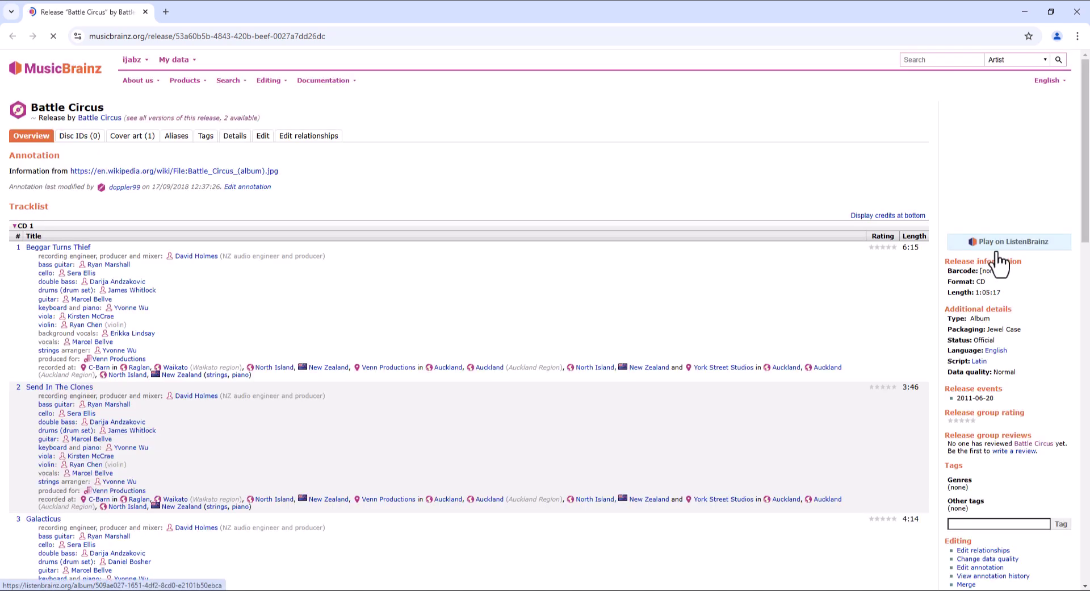
double_click(981, 281)
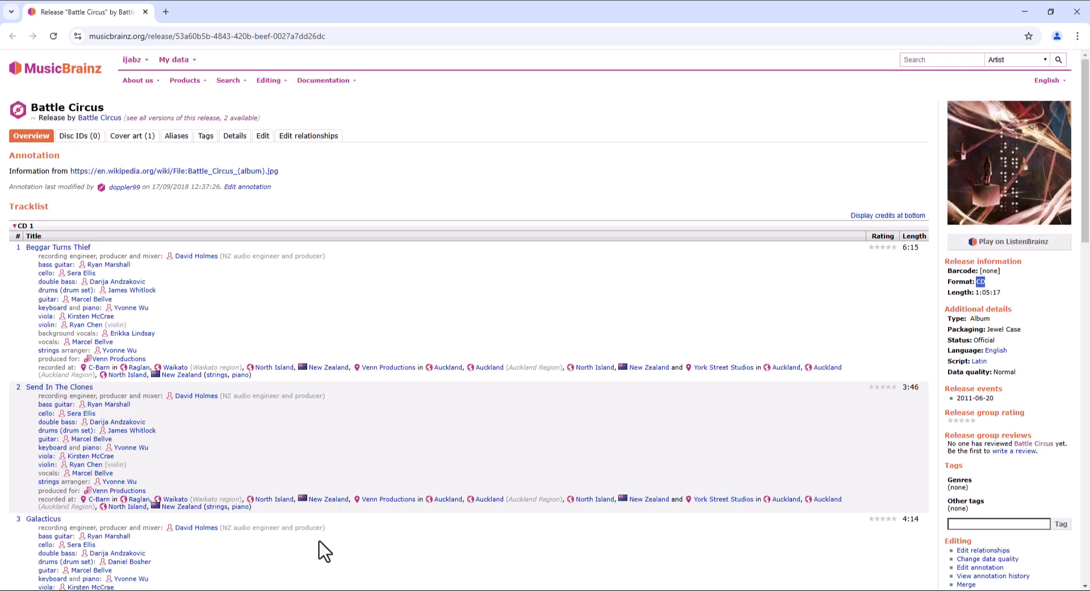
View the second candidate release for Beggar Turns Thief and its release group on MusicBrainz, and cancel the manual correction
key("alt+Tab")
left_click(381, 222)
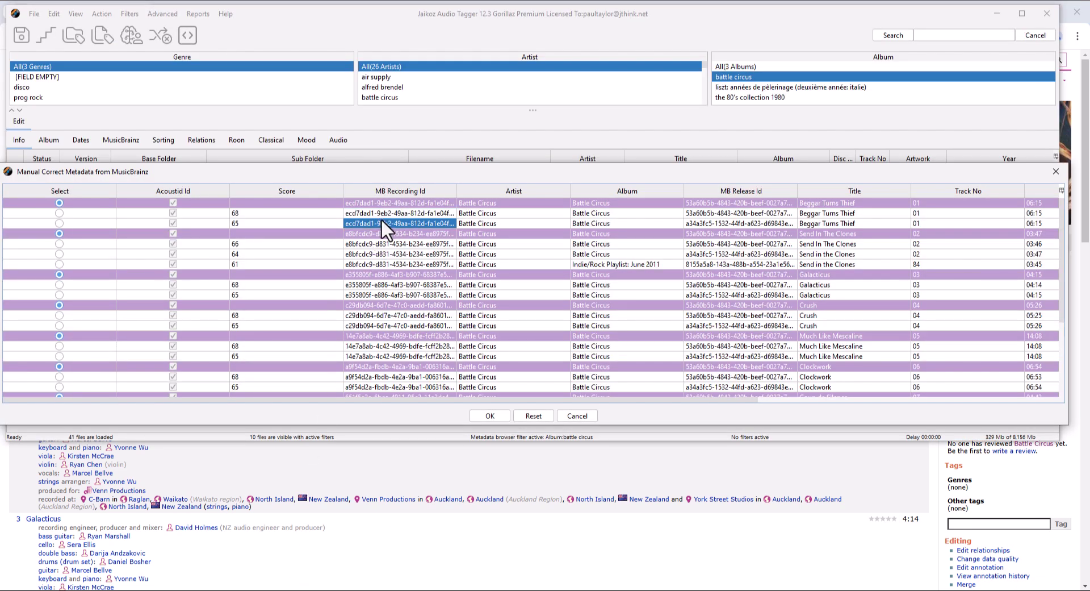
right_click(382, 222)
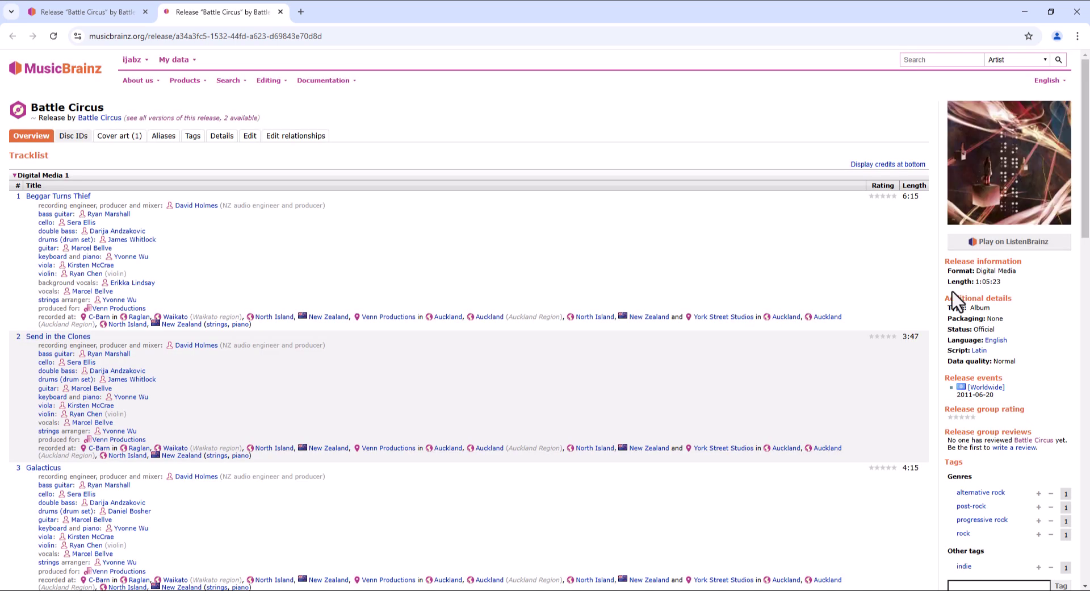
double_click(980, 309)
left_click(206, 118)
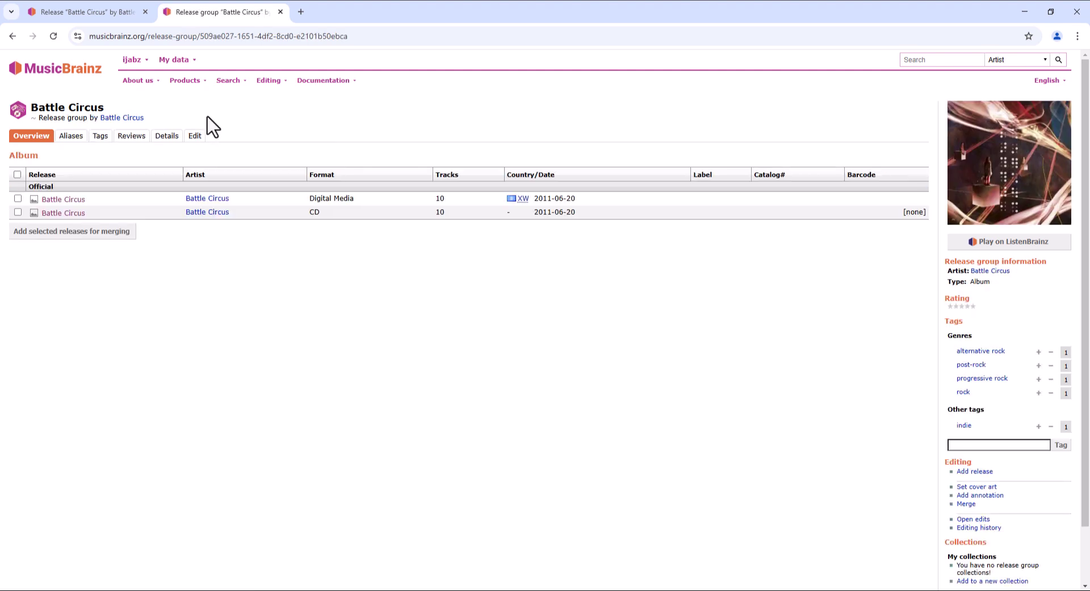
left_click(1077, 12)
left_click(564, 417)
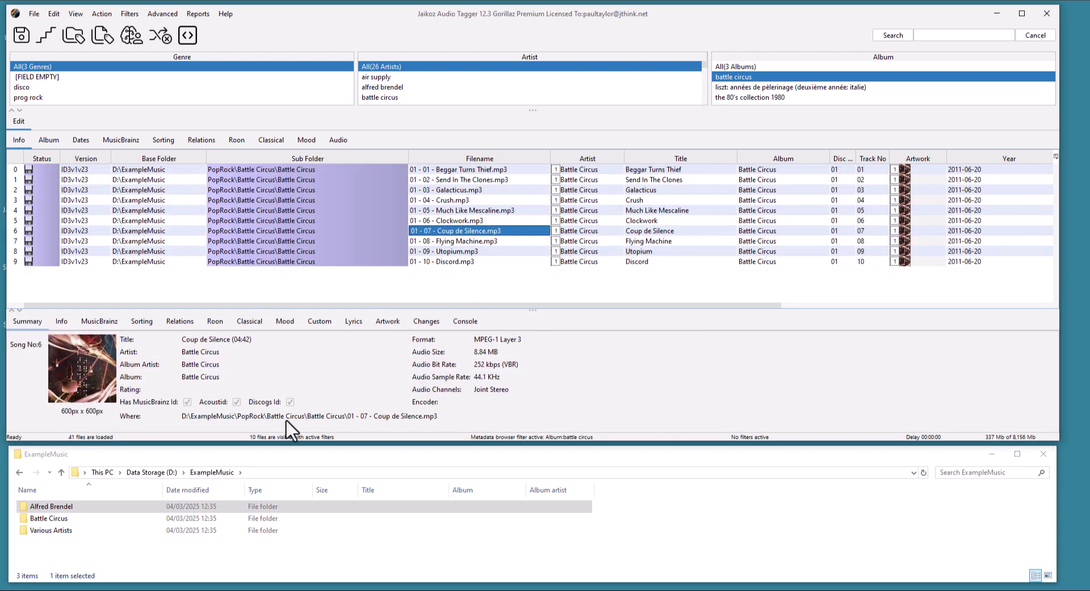
In File Explorer, open the inner Battle Circus album folder and paste copies of its first three tracks into the same folder
double_click(97, 518)
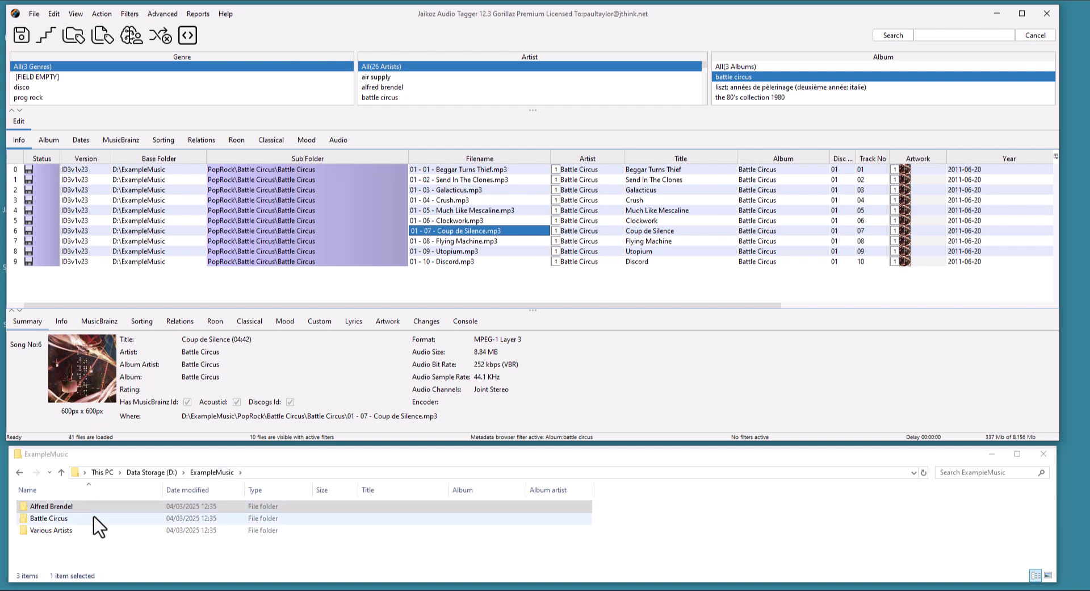
double_click(90, 506)
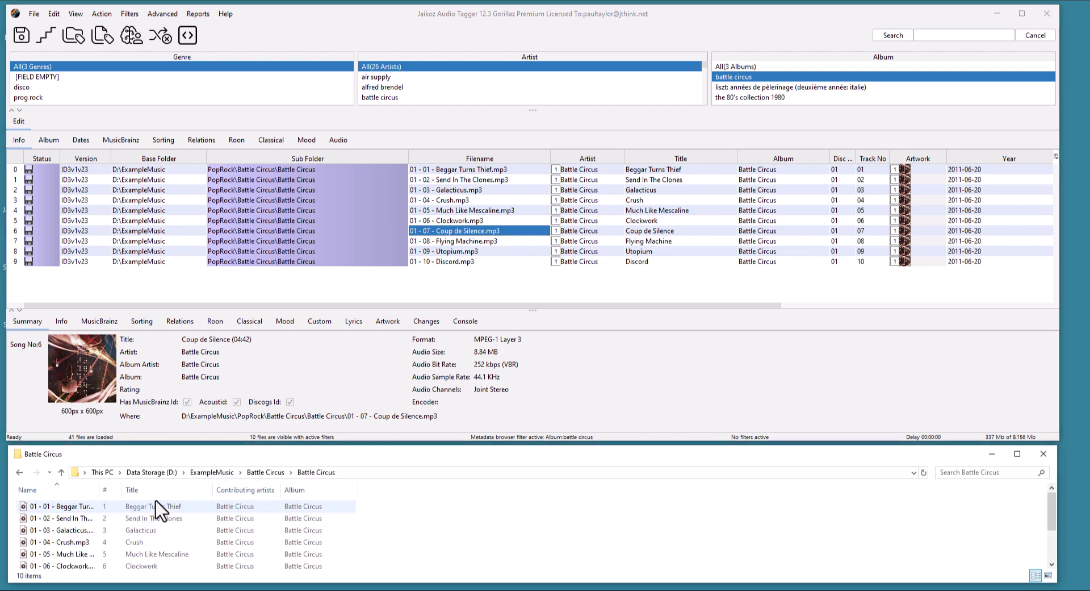
left_click(86, 507)
left_click(87, 530, "shift")
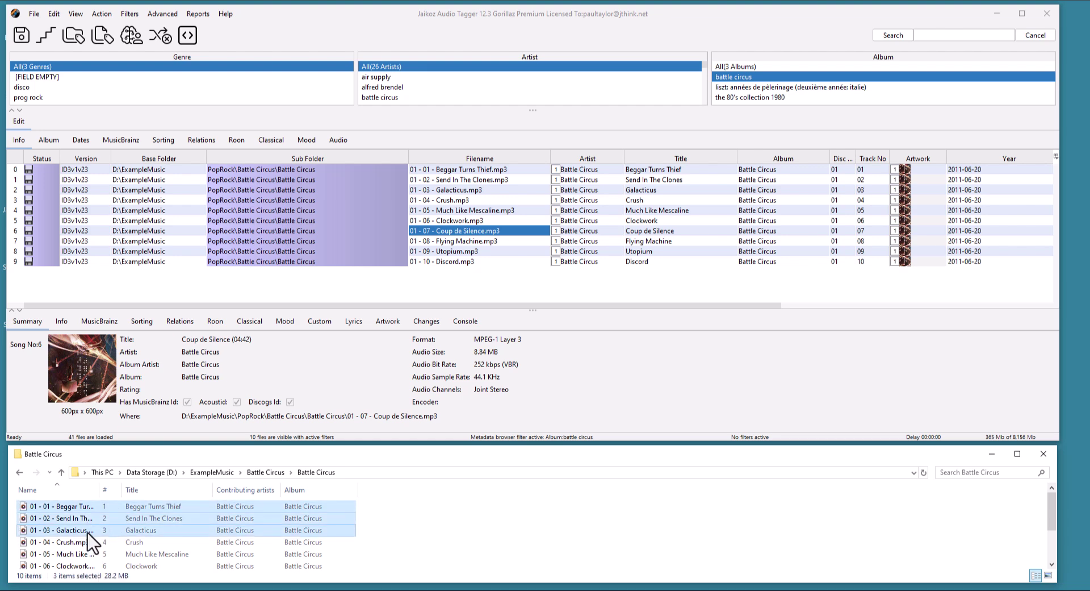
right_click(88, 534)
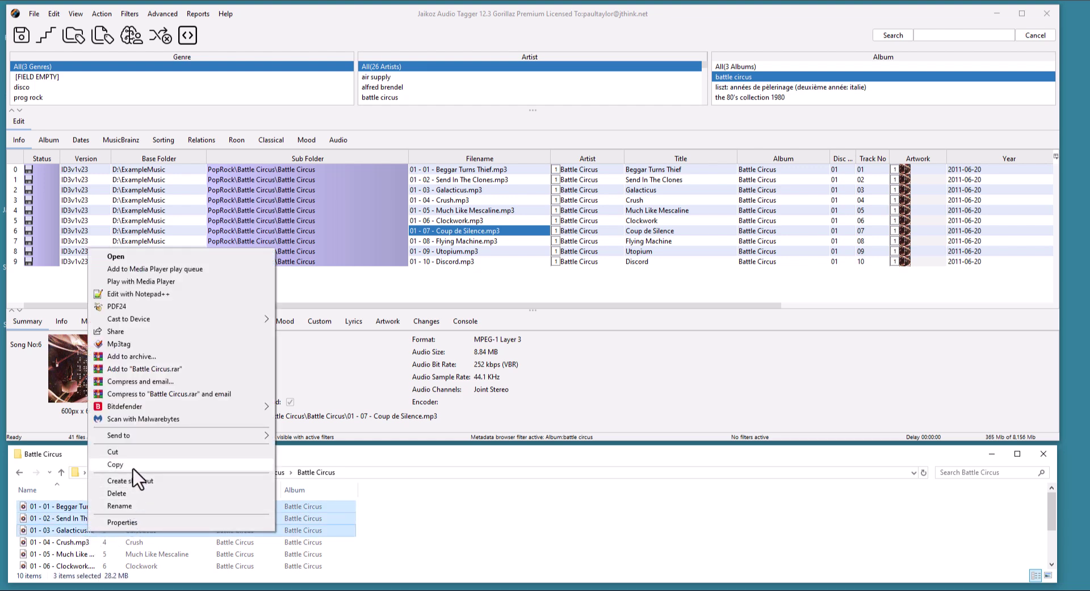
left_click(139, 534)
left_click(511, 532)
right_click(514, 515)
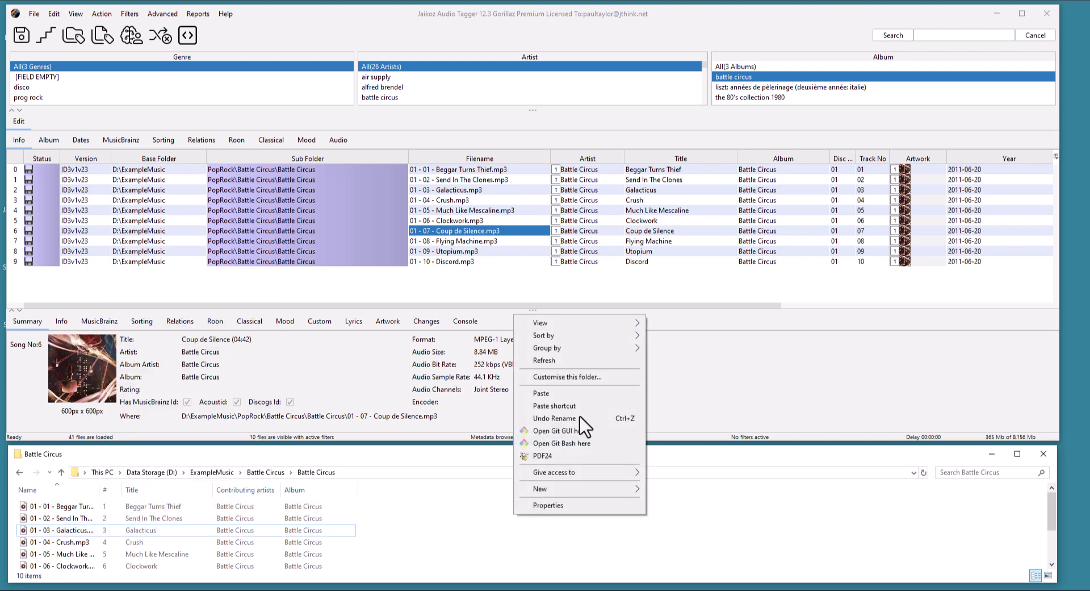
left_click(574, 394)
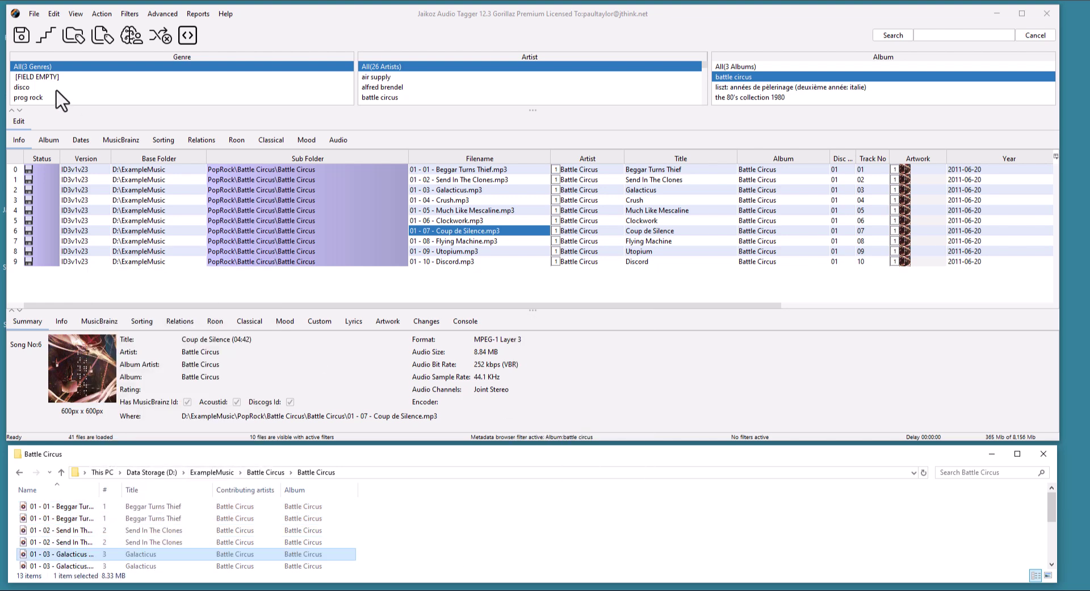
Reload the recent D:\ExampleMusic folder, discarding unsaved changes, and show the songs of all albums
left_click(34, 15)
mouse_move(63, 109)
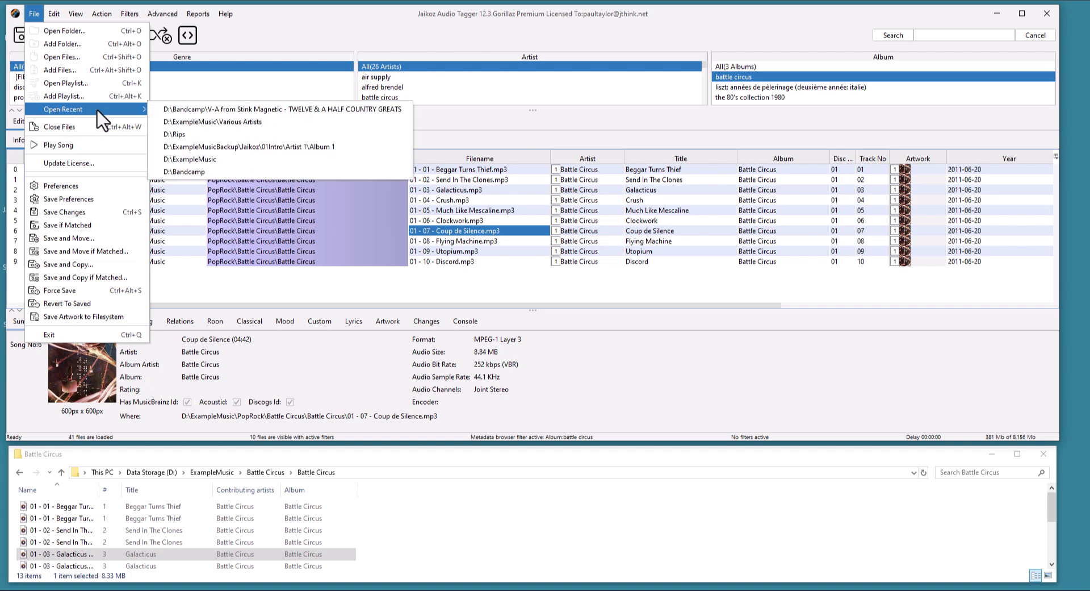
left_click(238, 160)
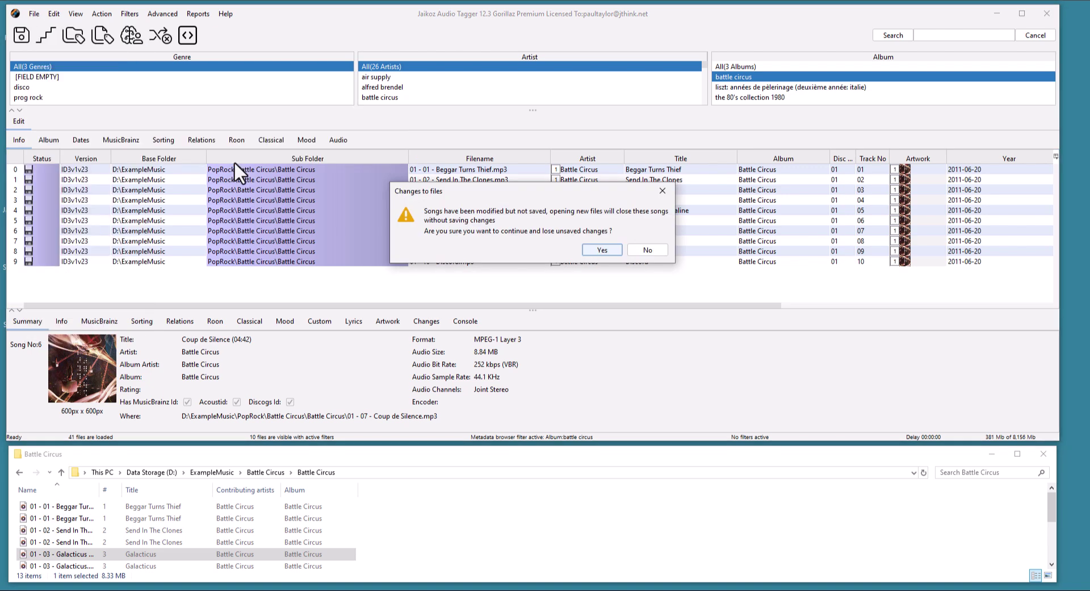
left_click(599, 253)
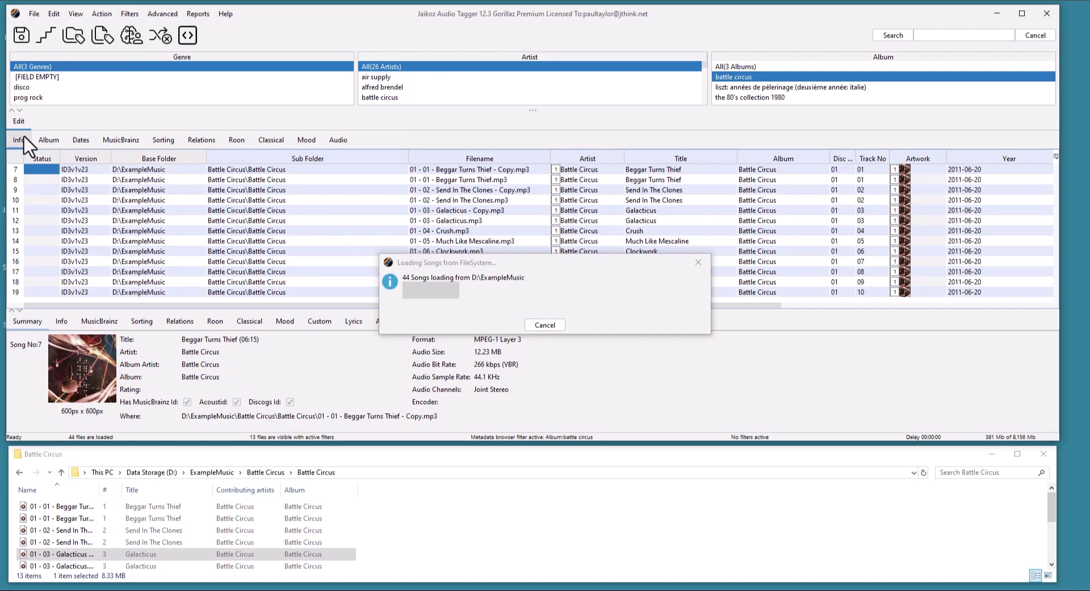
left_click(732, 66)
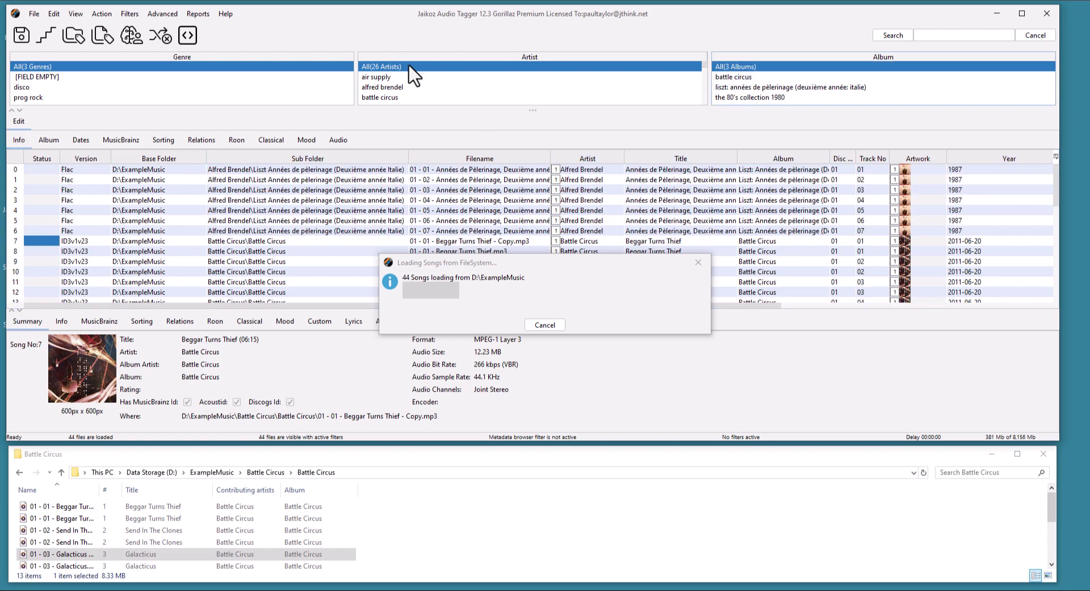
Run Delete Duplicates on all loaded songs, and save the changes with the songs filtered to the battle circus album
left_click(160, 37)
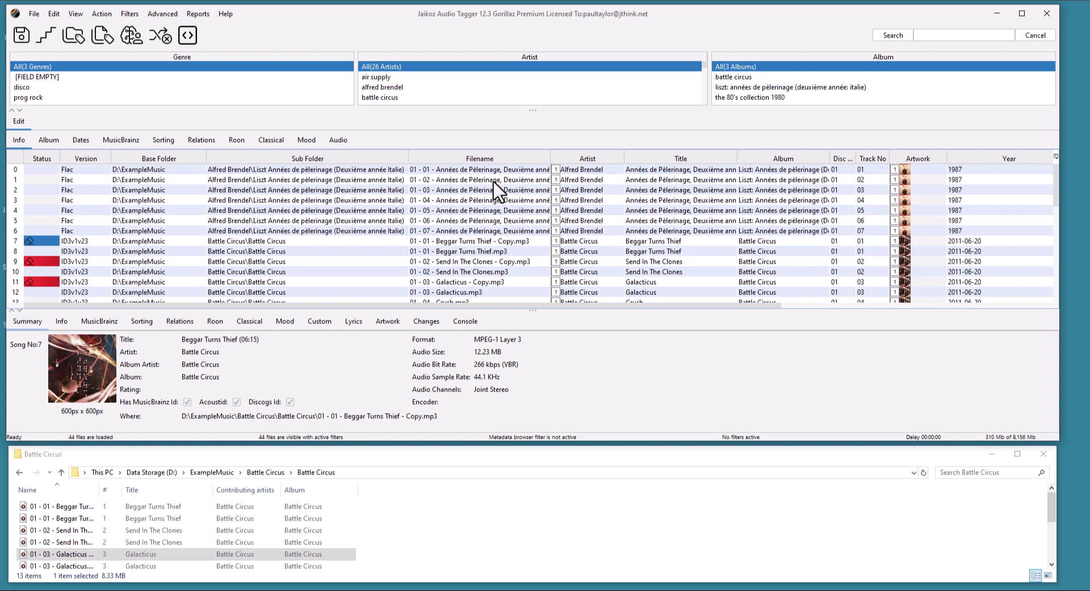
left_click(724, 79)
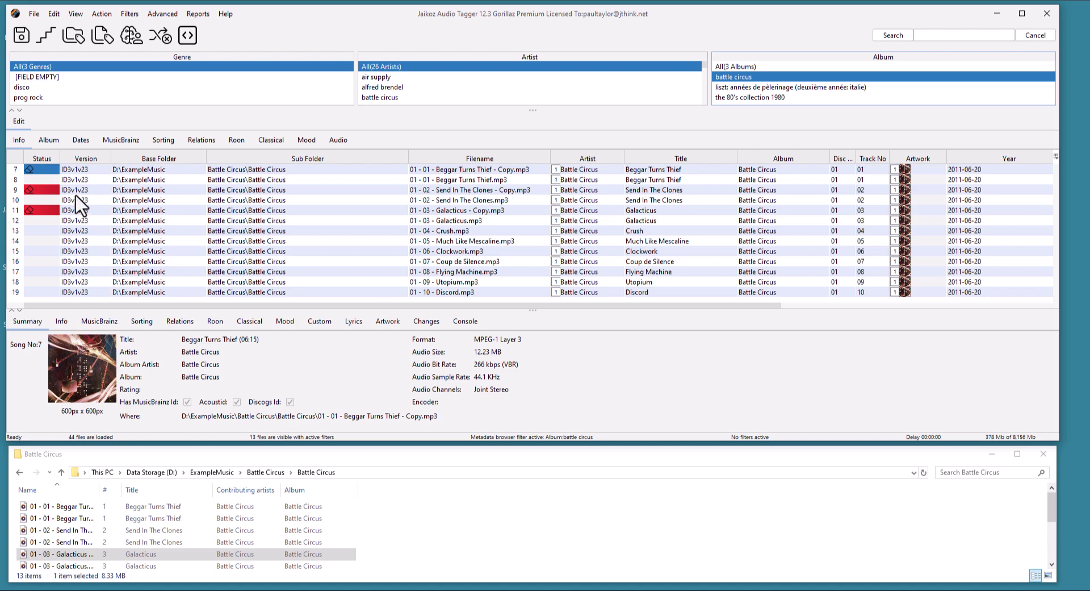
left_click(34, 13)
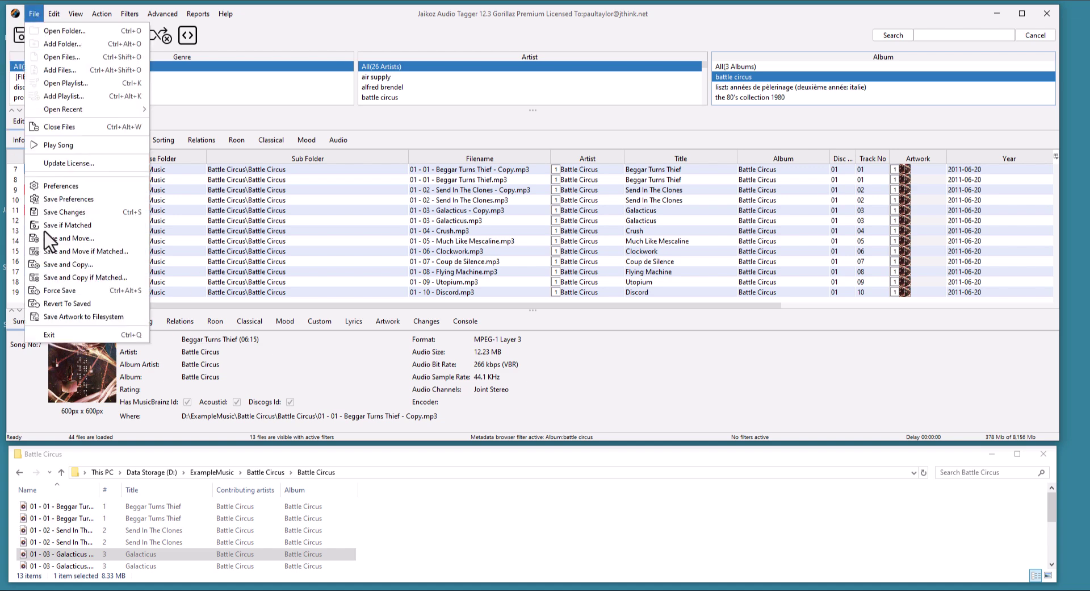
left_click(65, 212)
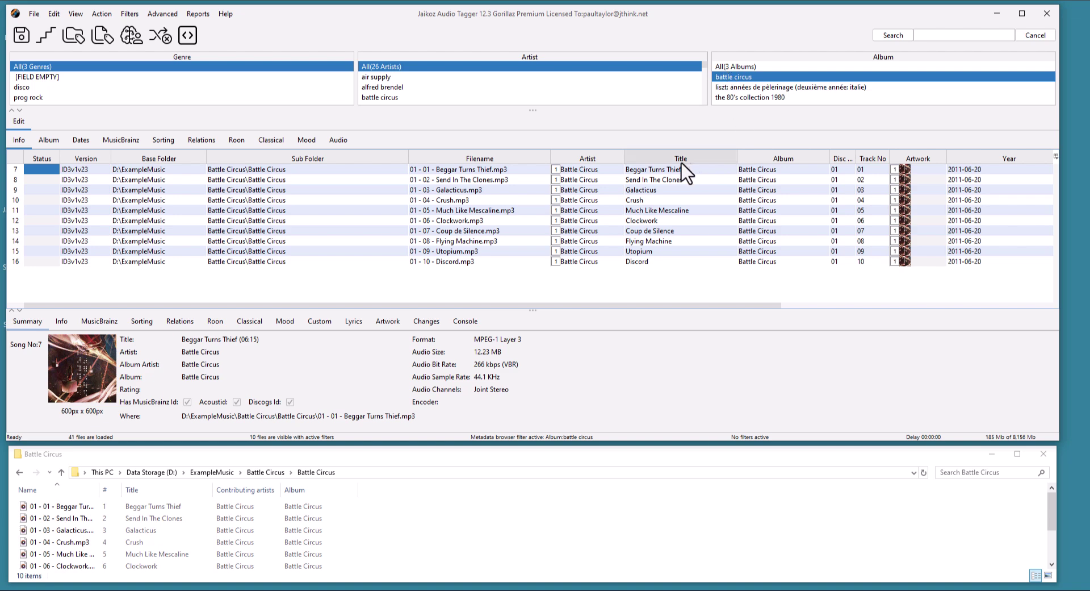
Copy the artist value of Beggar Turns Thief into the titles of Galacticus, Crush and Much Like Mescaline
left_click(601, 169)
right_click(608, 177)
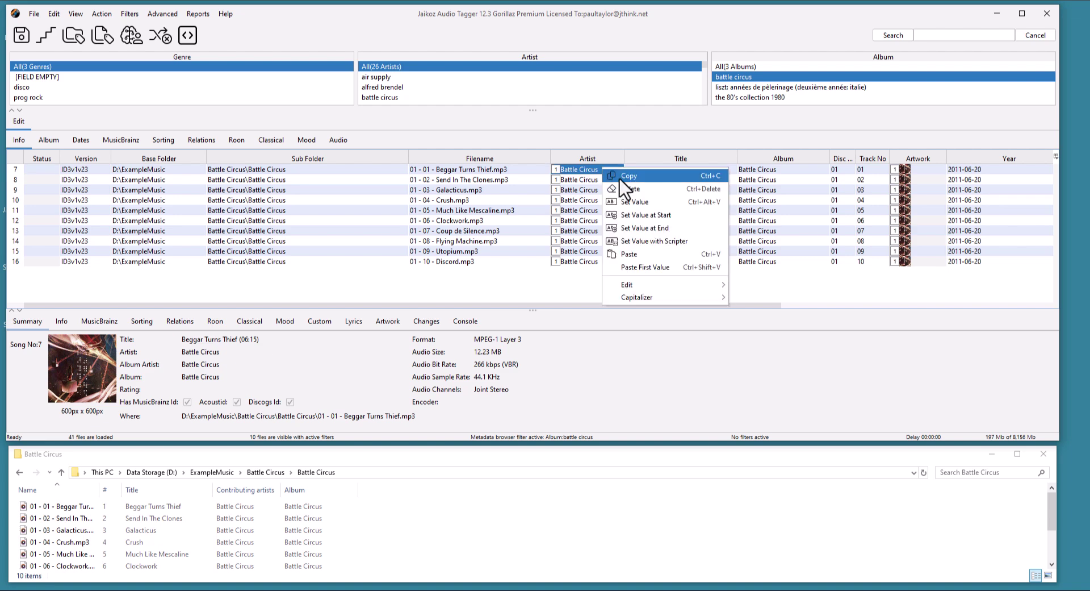
key("Escape")
left_click_drag(667, 190, 669, 205)
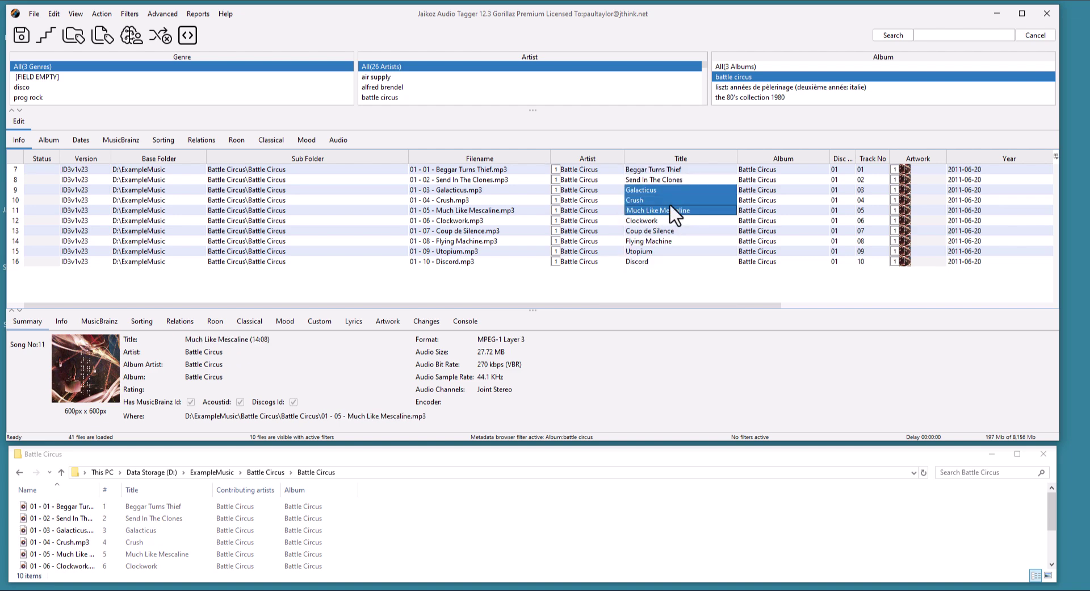
right_click(670, 205)
left_click(717, 288)
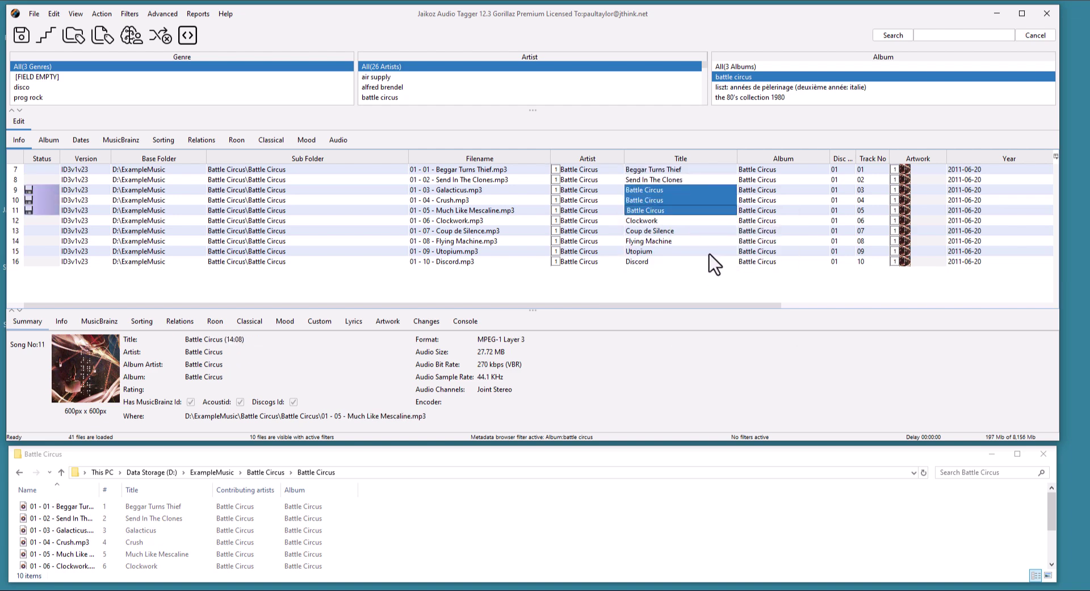
Set the artist of Send In The Clones to Fred using Set Value
left_click(585, 179)
right_click(589, 180)
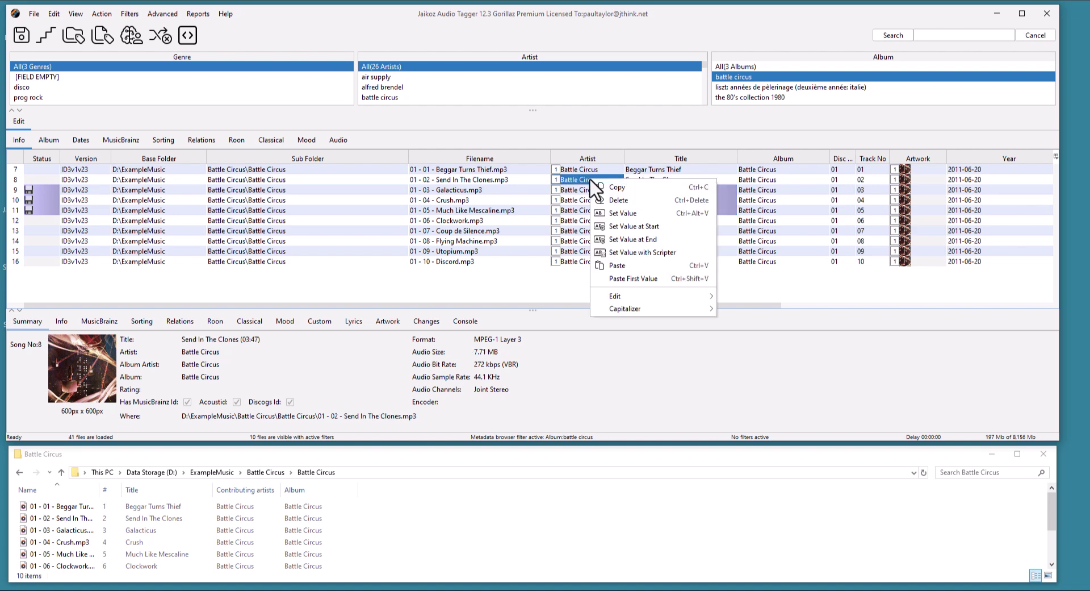
left_click(639, 216)
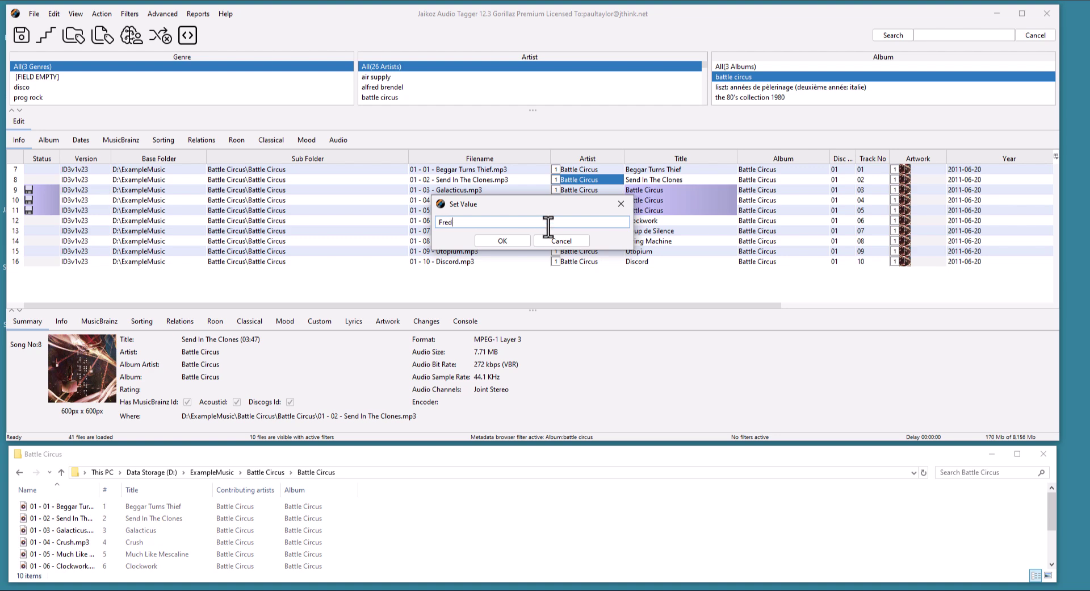
left_click(511, 241)
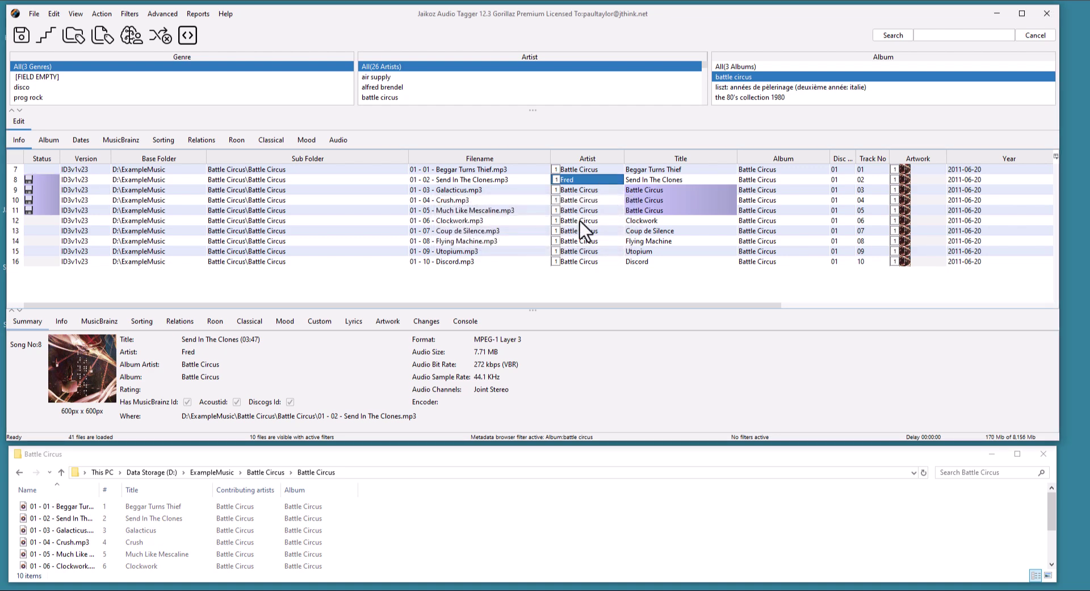
Add StartValue at the start of the artist for tracks 04 and 05, and widen the Artist column
left_click_drag(579, 200, 578, 208)
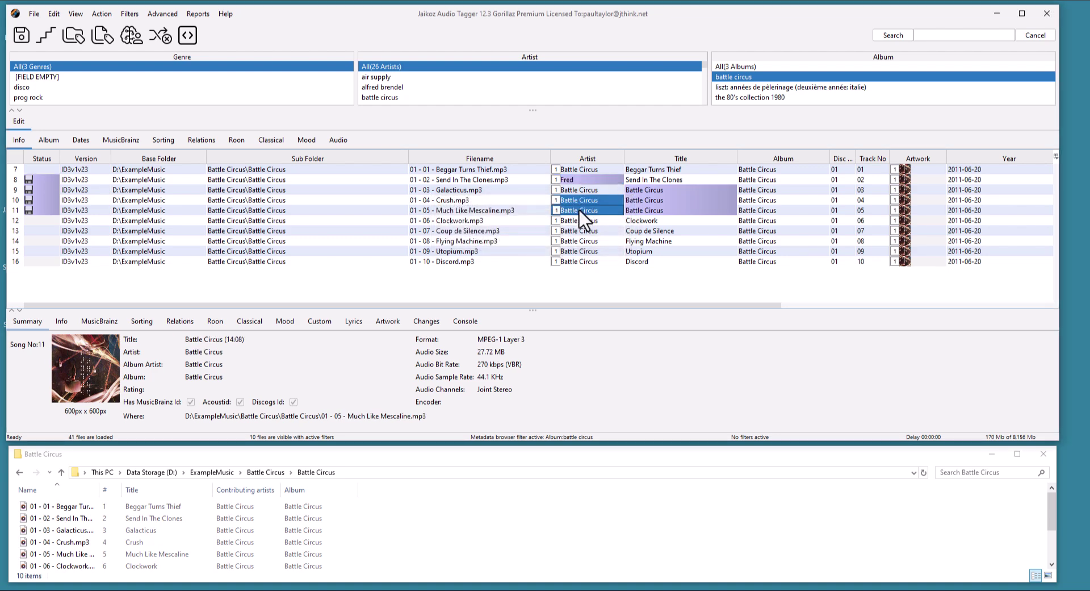
right_click(579, 209)
left_click(624, 256)
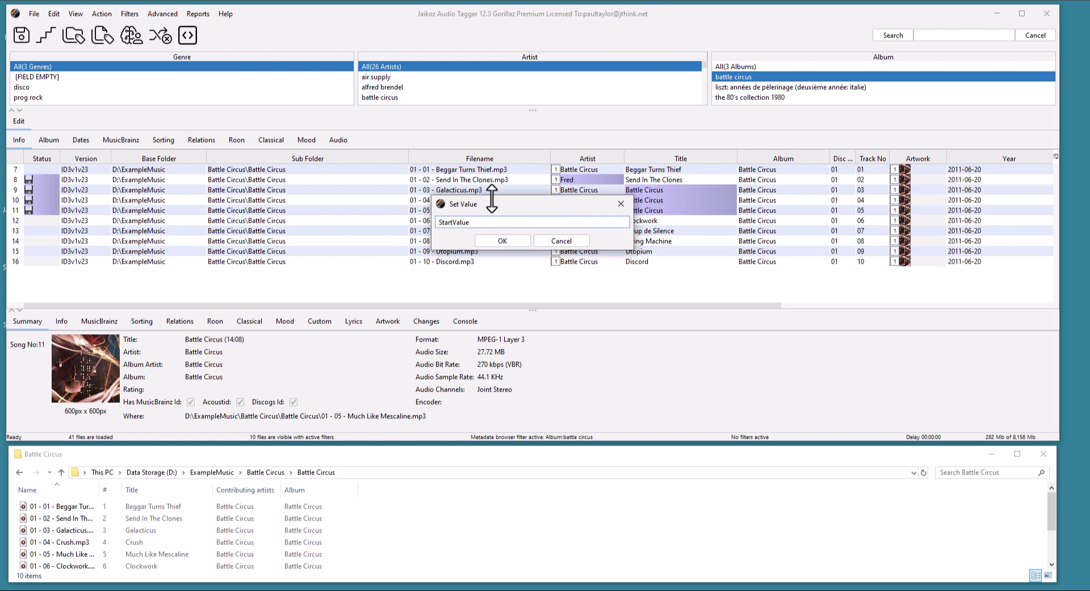
left_click(508, 242)
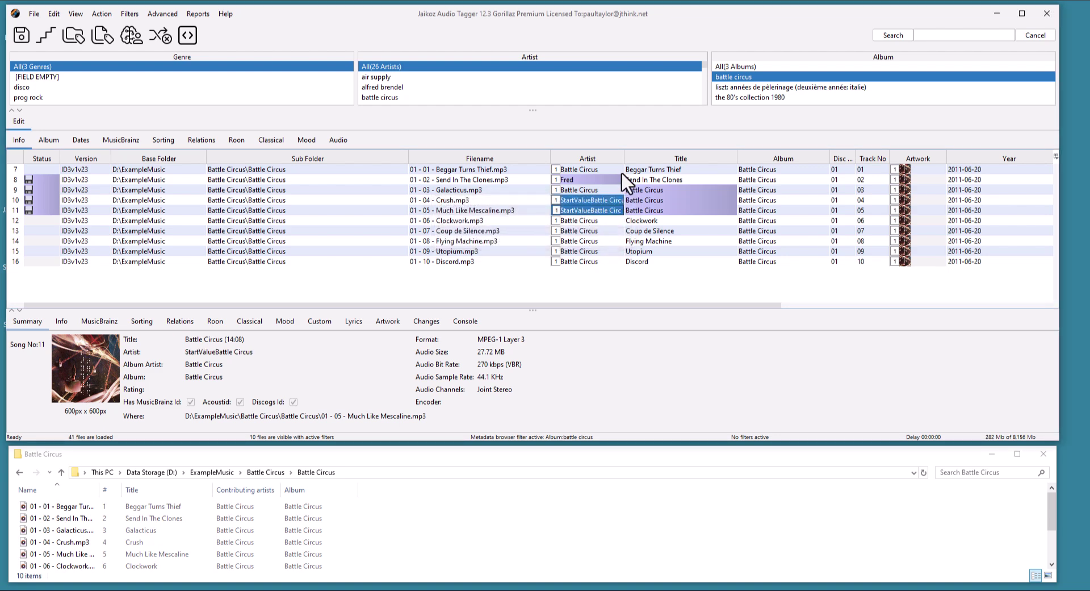
left_click_drag(624, 219, 657, 220)
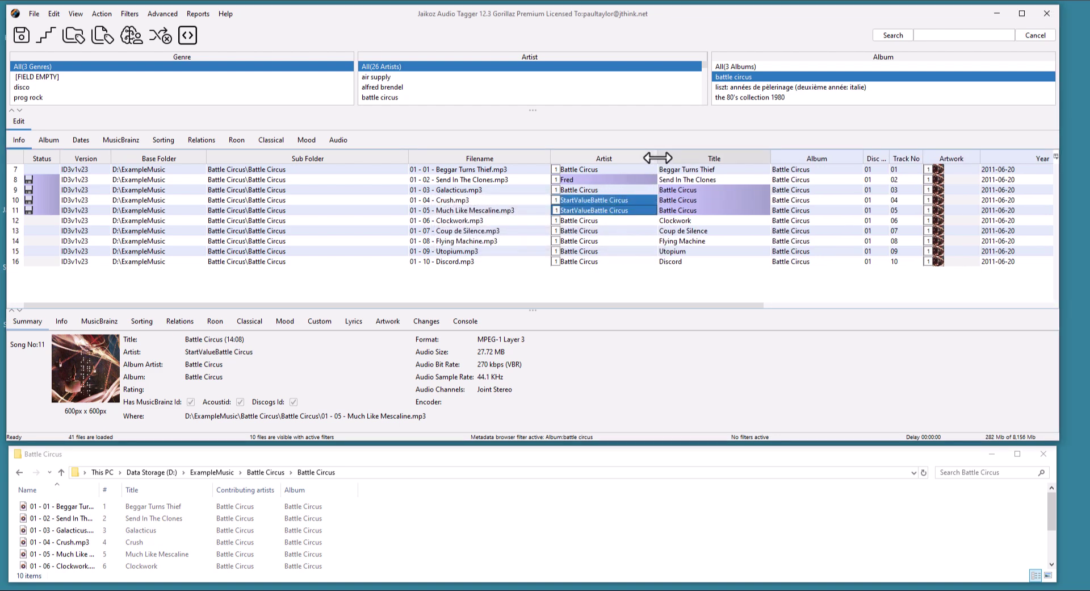
Insert extra spaces within the artist name of Clockwork and strip them with Remove Whitespace
left_click(586, 222)
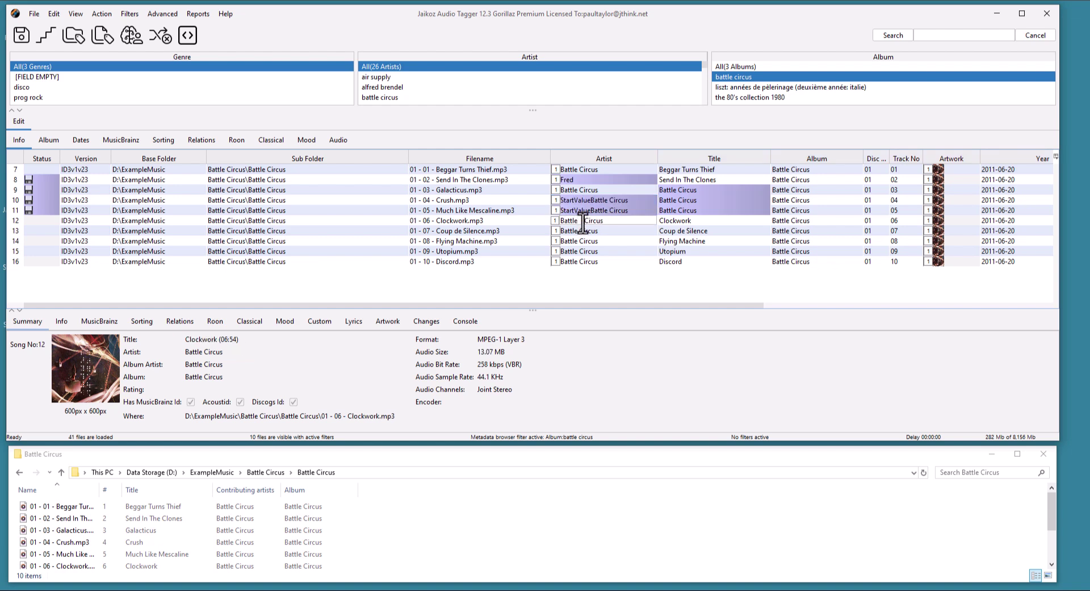
key("Return")
right_click(589, 223)
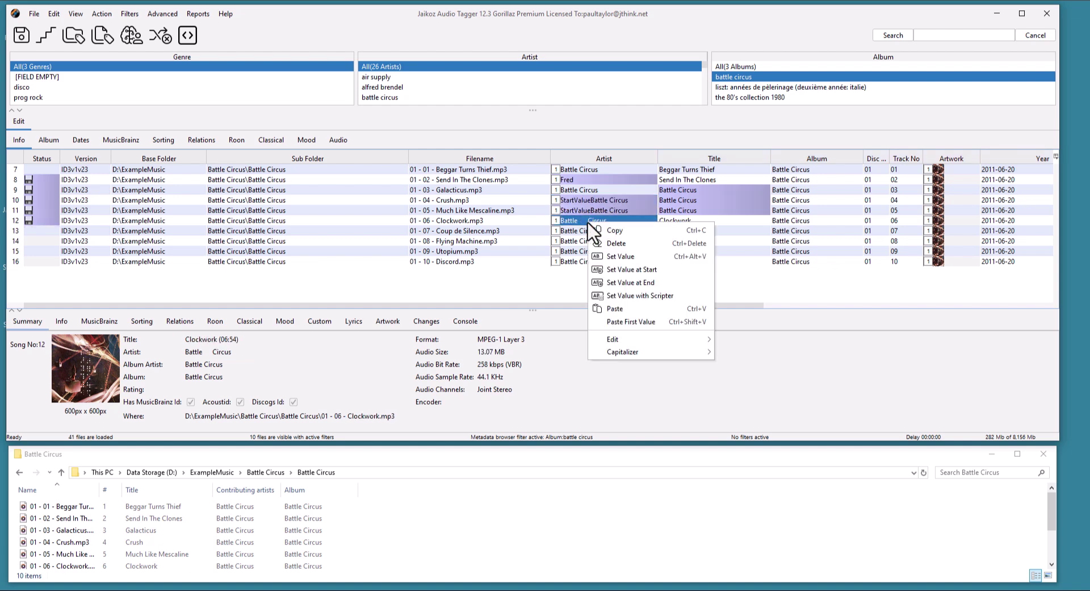
mouse_move(625, 339)
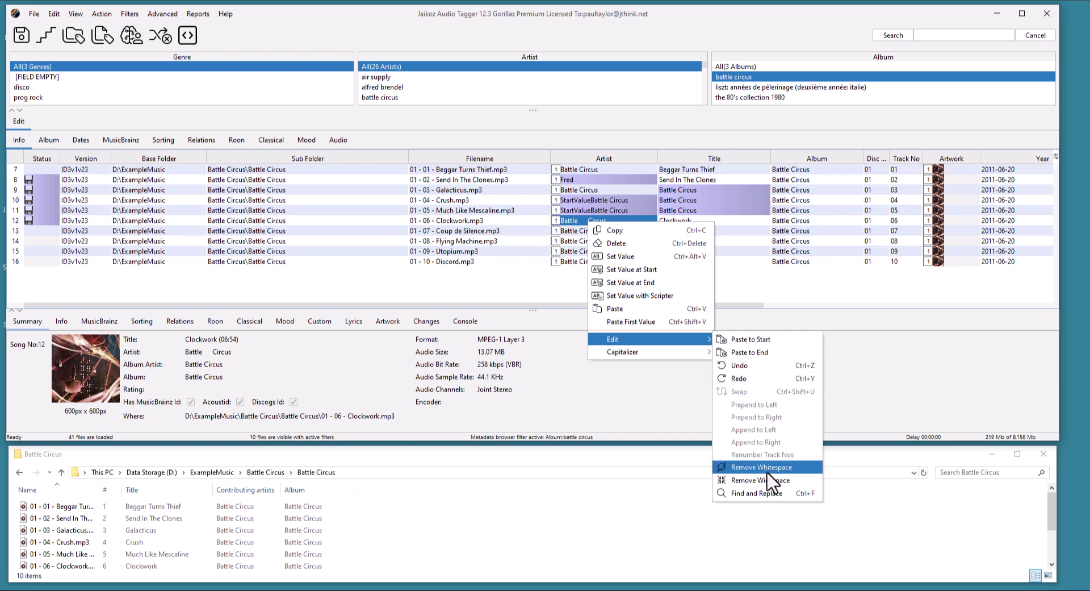
left_click(774, 492)
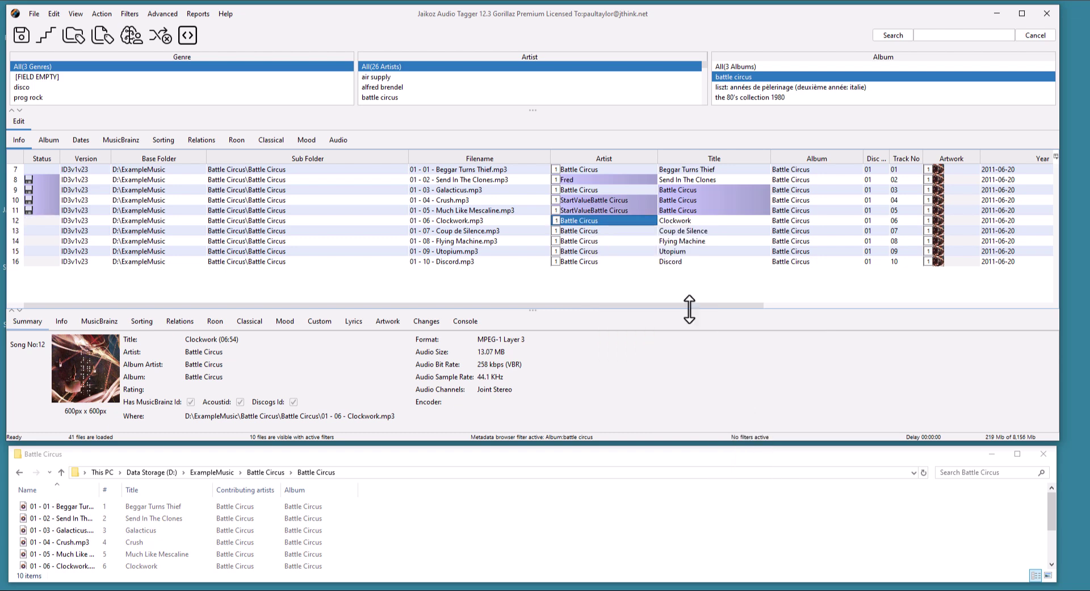
Convert the artist of Coup de Silence, Flying Machine and Utopium to lowercase with the Capitalizer
left_click(702, 252)
mouse_move(604, 230)
left_mouse_down()
mouse_move(598, 259)
mouse_move(598, 250)
left_mouse_up()
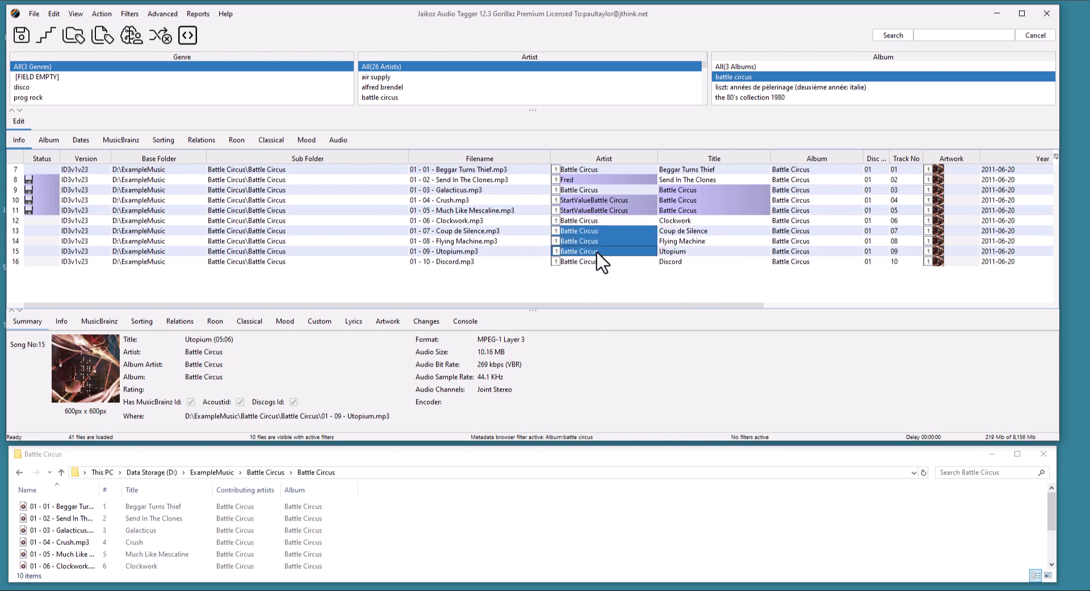
right_click(598, 247)
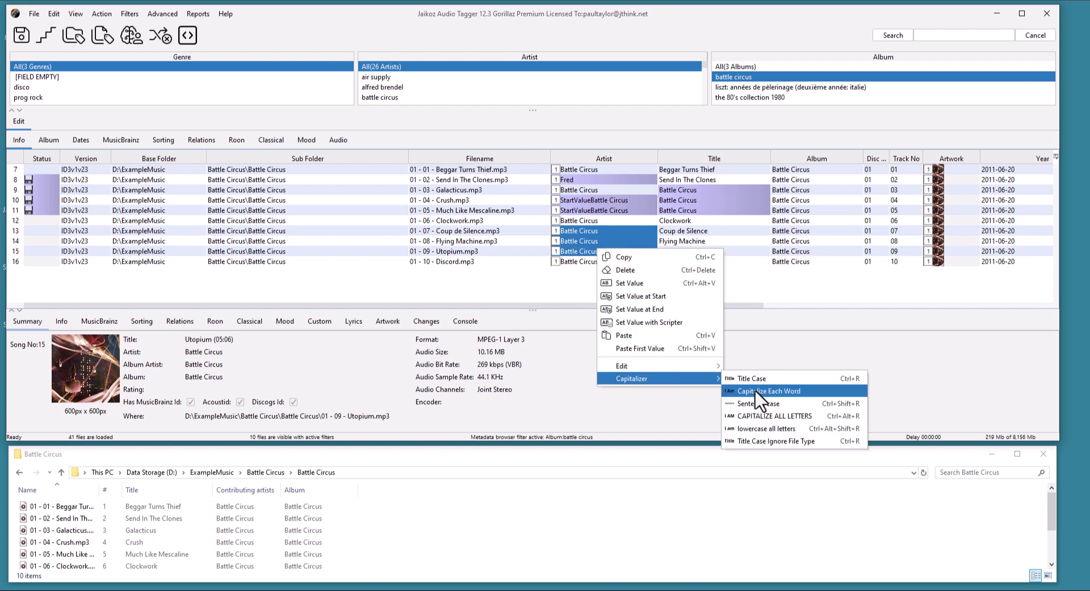
left_click(747, 392)
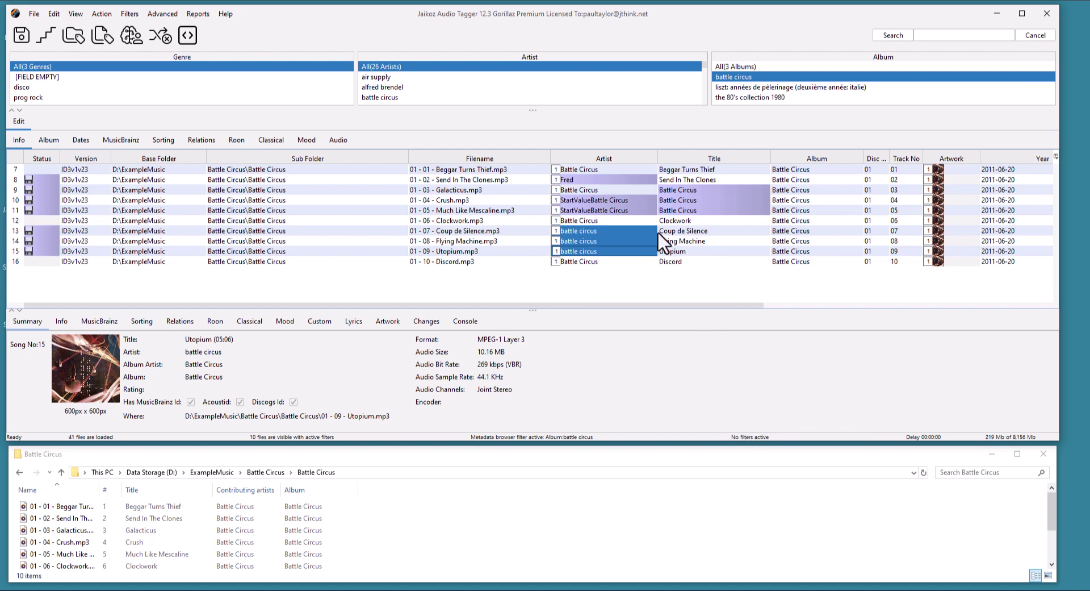
Apply CAPITALIZE ALL LETTERS to the artist of Coup de Silence, Flying Machine and Utopium
left_click(625, 210)
left_click(628, 231)
left_click_drag(627, 239, 624, 251)
right_click(624, 251)
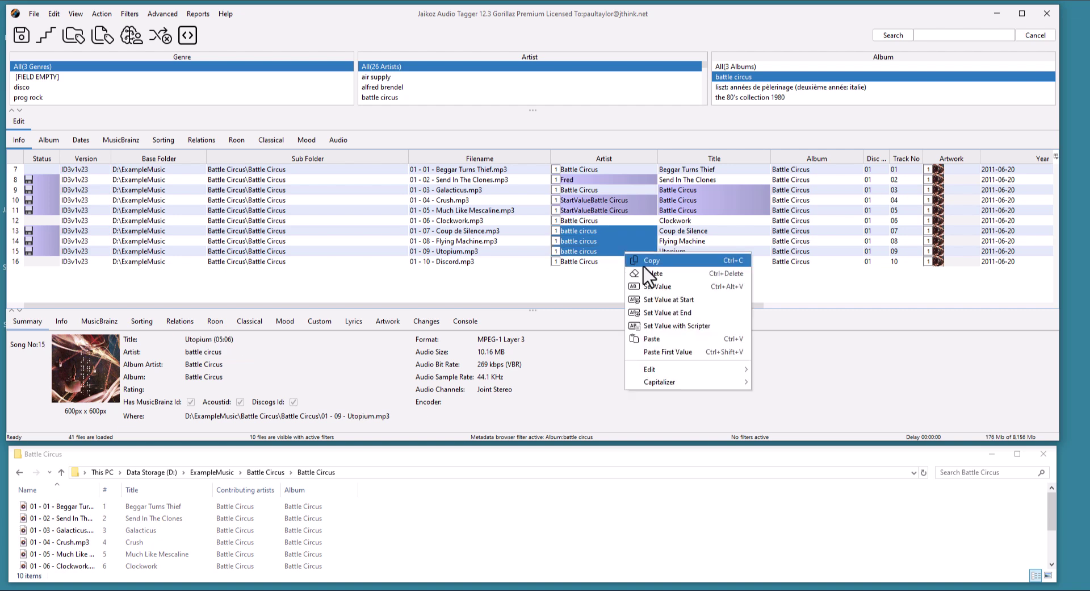
mouse_move(687, 382)
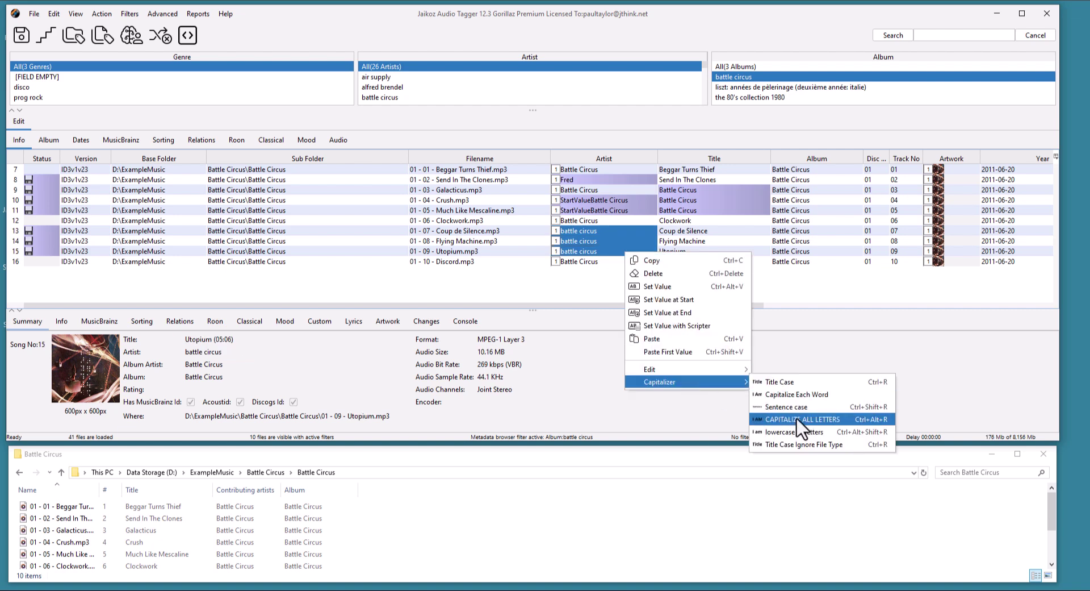
left_click(801, 420)
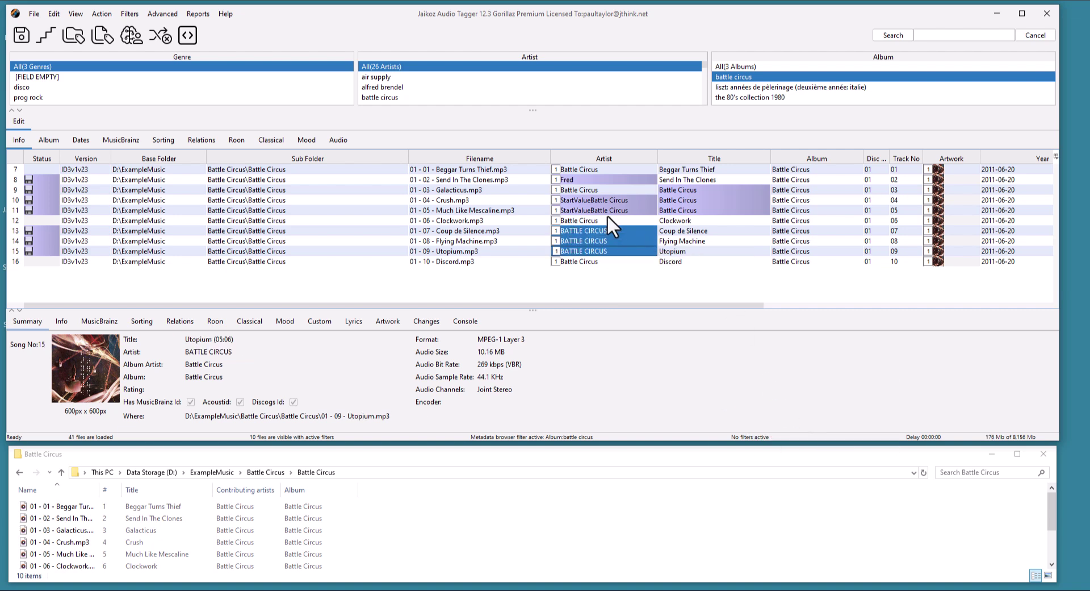
Apply Title Case to the artist of Coup de Silence, Flying Machine and Utopium
right_click(609, 251)
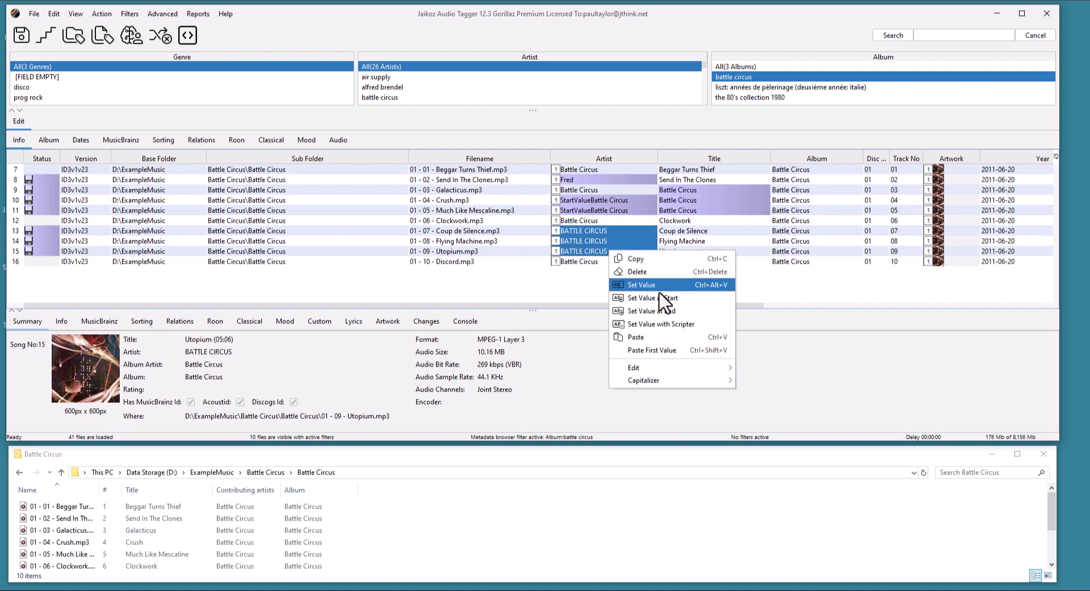
mouse_move(667, 380)
left_click(772, 382)
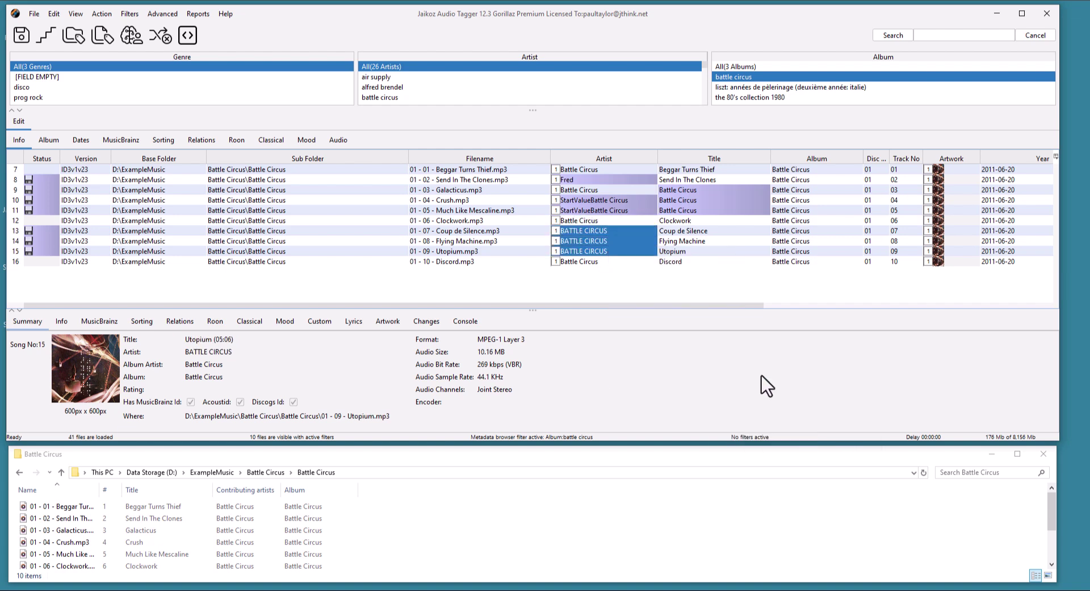
left_click(744, 234)
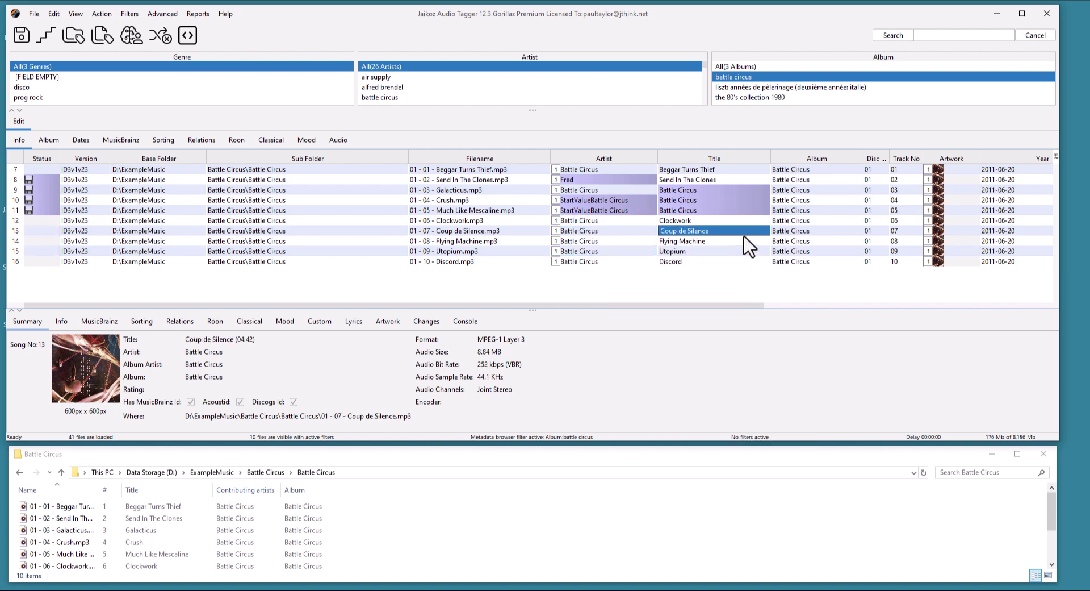
Show all albums, open Scripter and add the Classical Composer Last Name Only script to the overall script
left_click(737, 67)
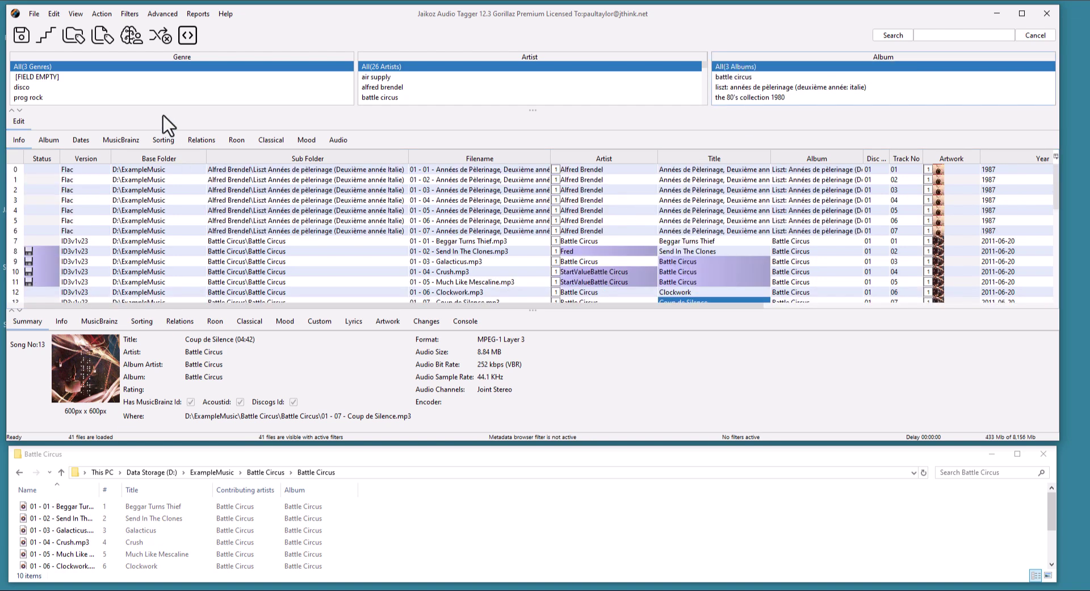
left_click(101, 13)
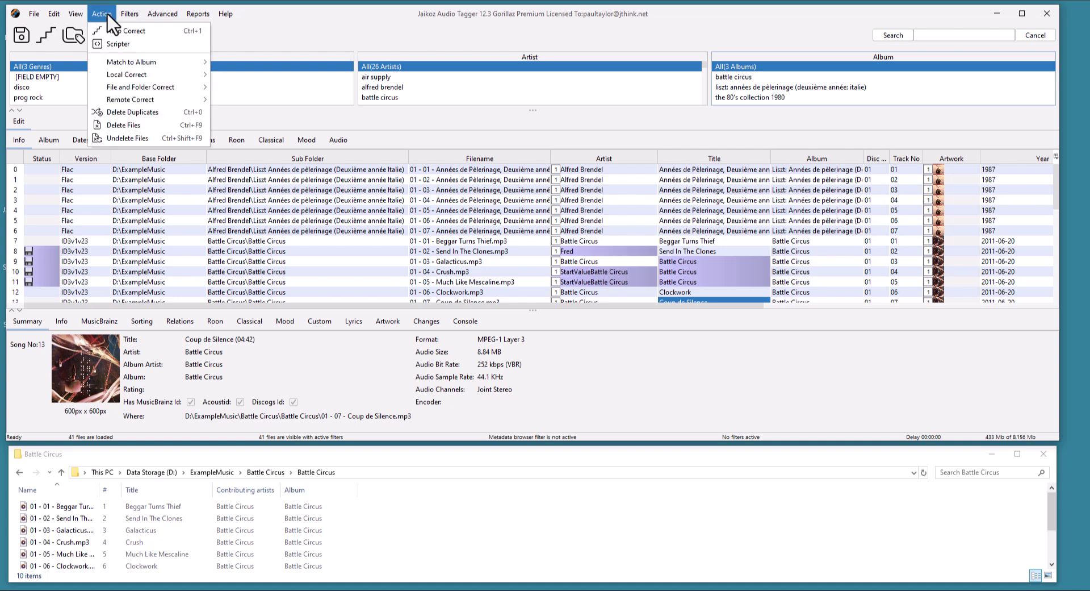
left_click(115, 44)
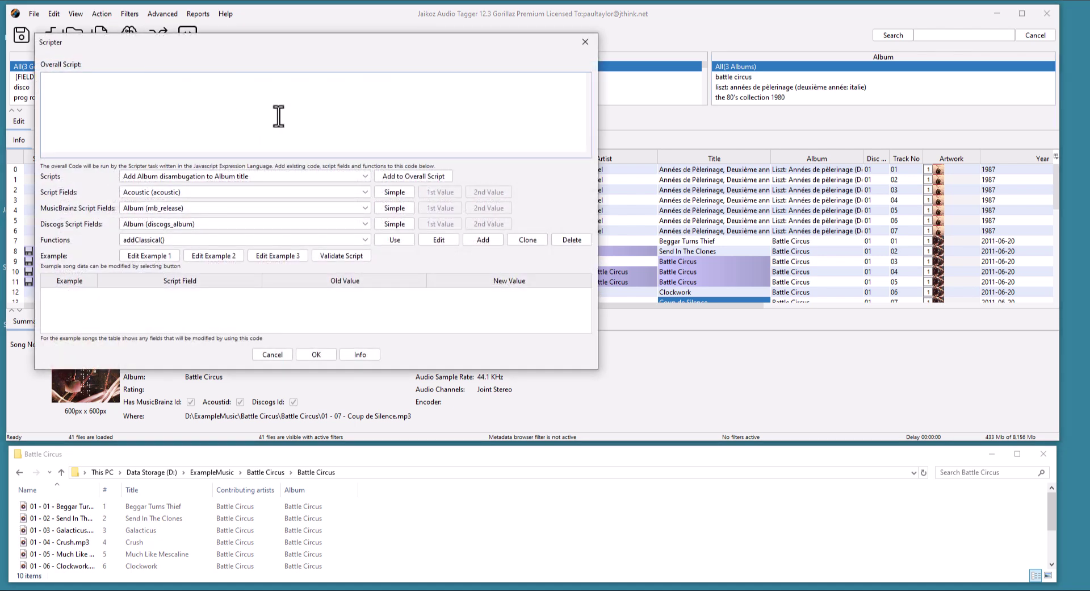
left_click(277, 177)
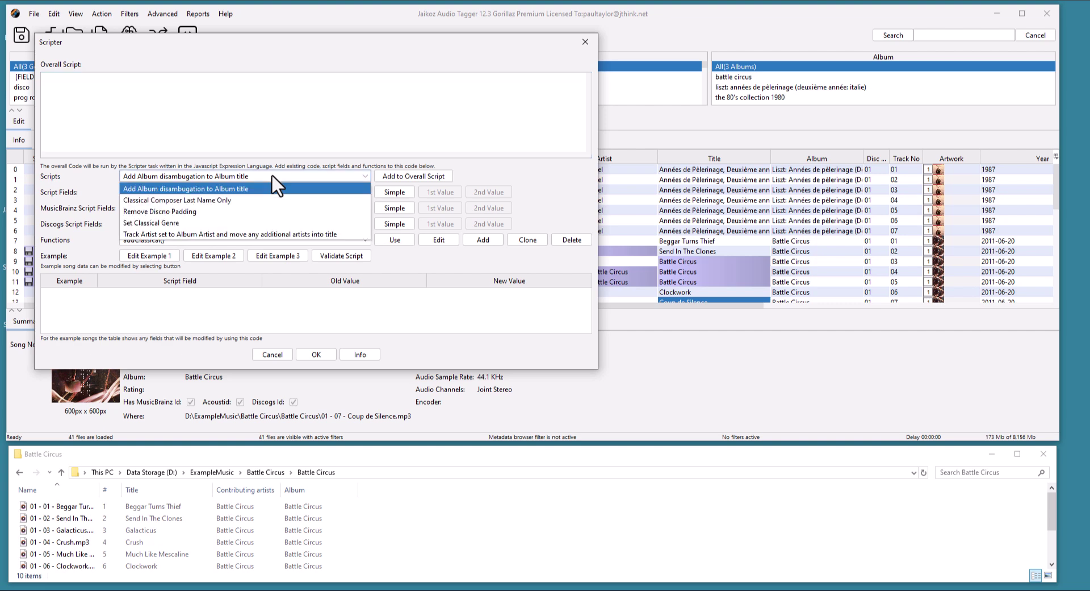
left_click(271, 201)
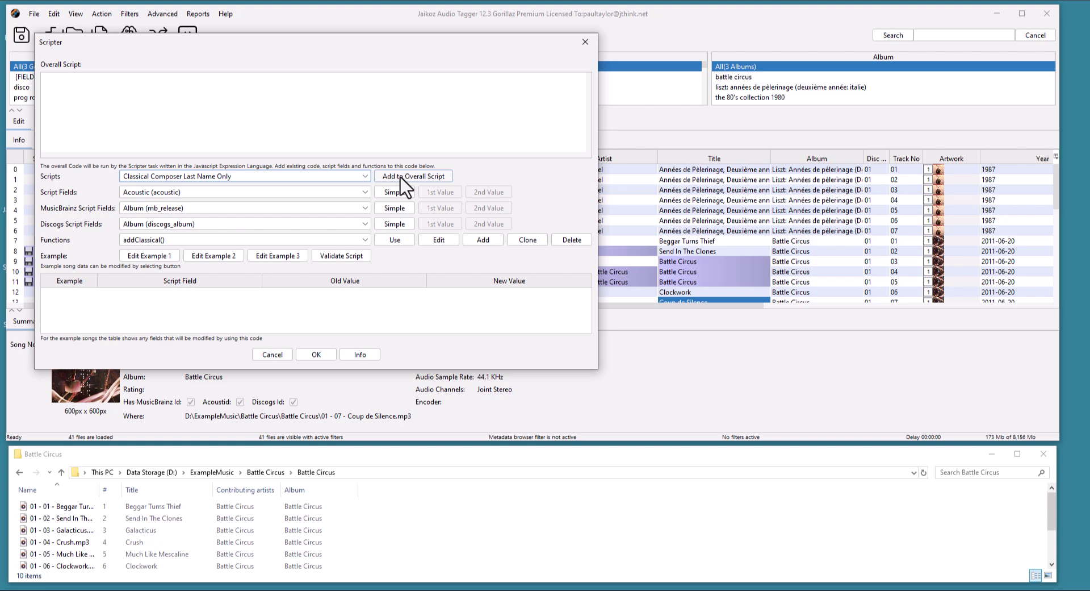
left_click(402, 177)
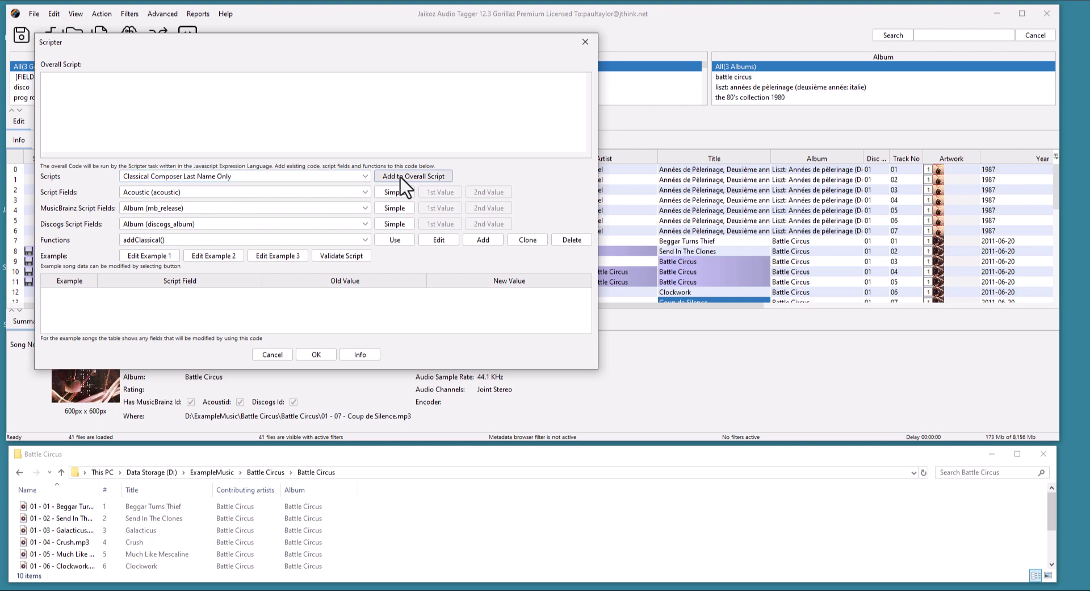
Add the Remove Discno Padding script to the overall script and run it on all songs
left_click(296, 177)
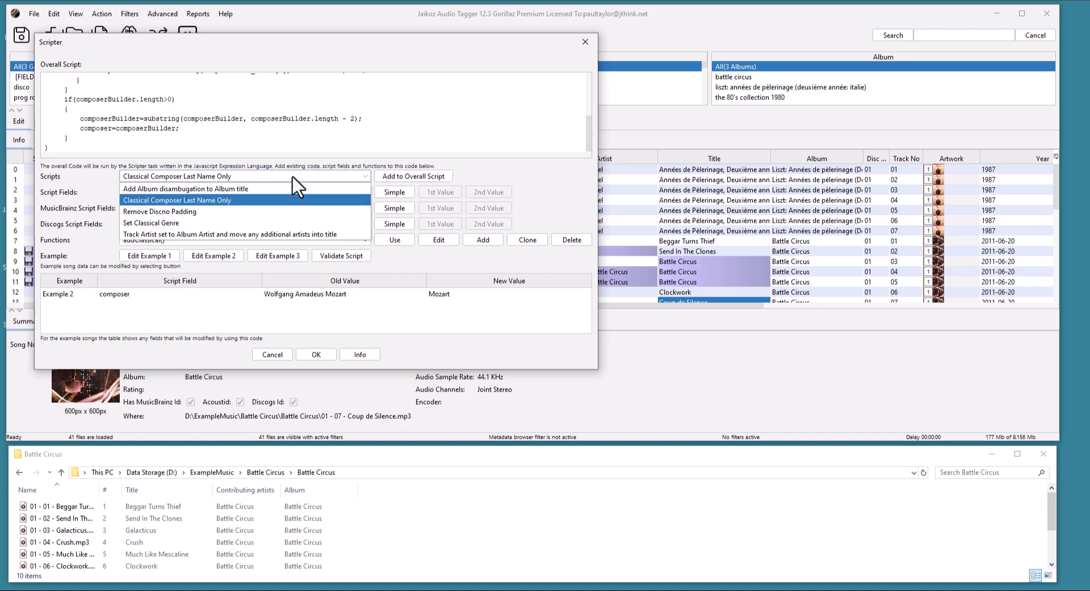
left_click(262, 211)
left_click(390, 177)
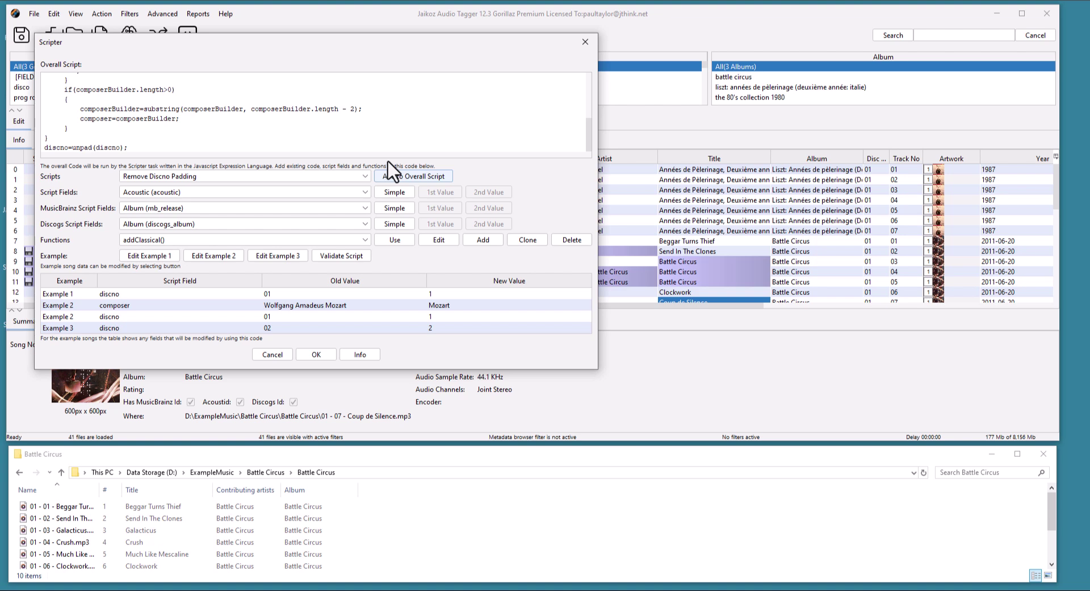
left_click(316, 354)
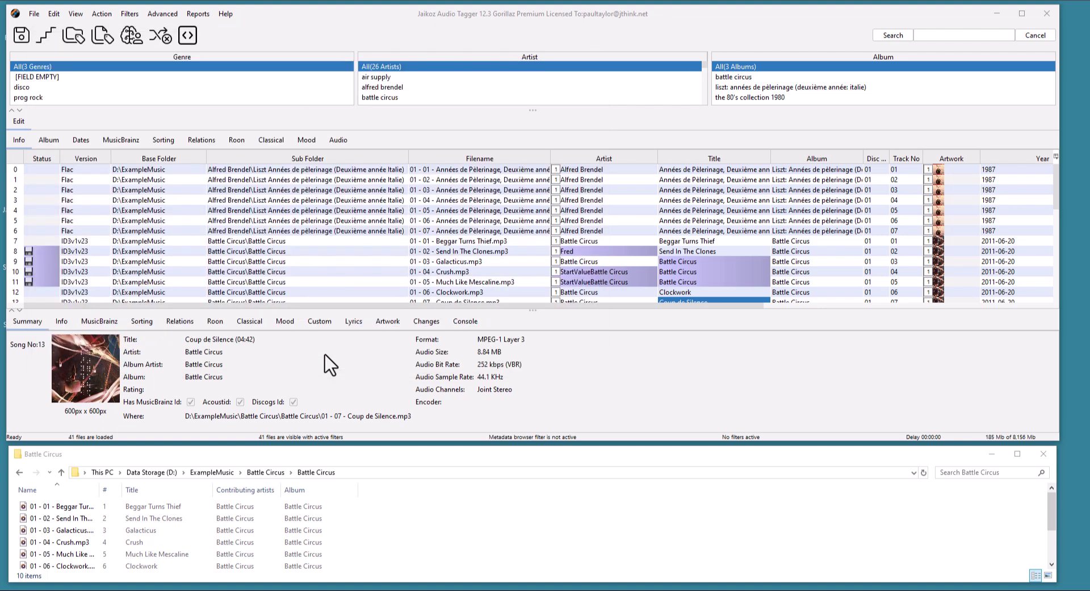
Check the disc numbers, then the Composer and Sort Composer values of the Liszt album tracks
left_click(878, 169)
left_click_drag(870, 267, 870, 270)
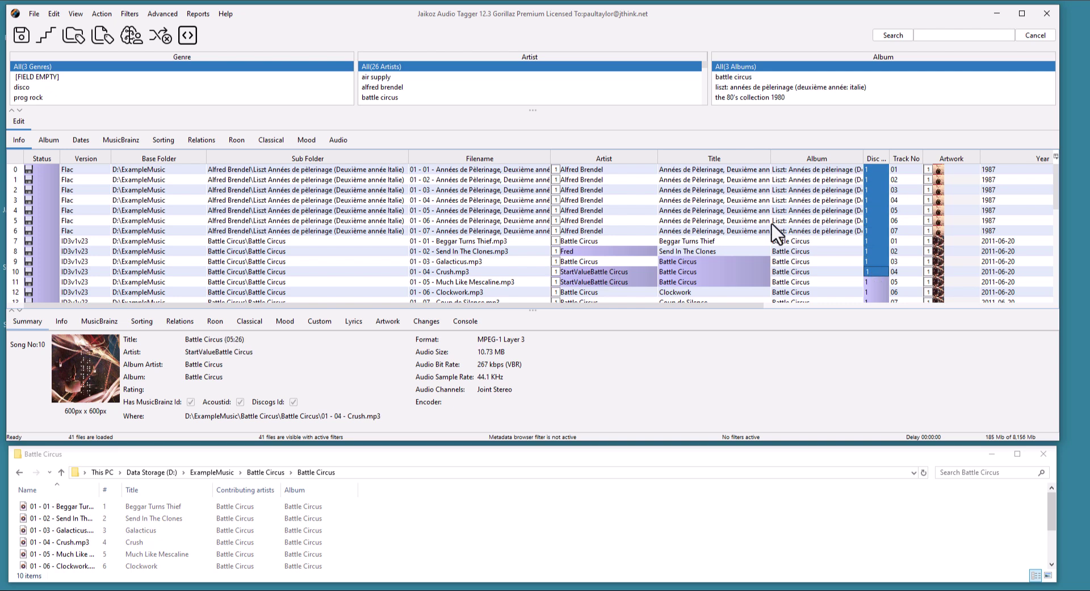
left_click(164, 141)
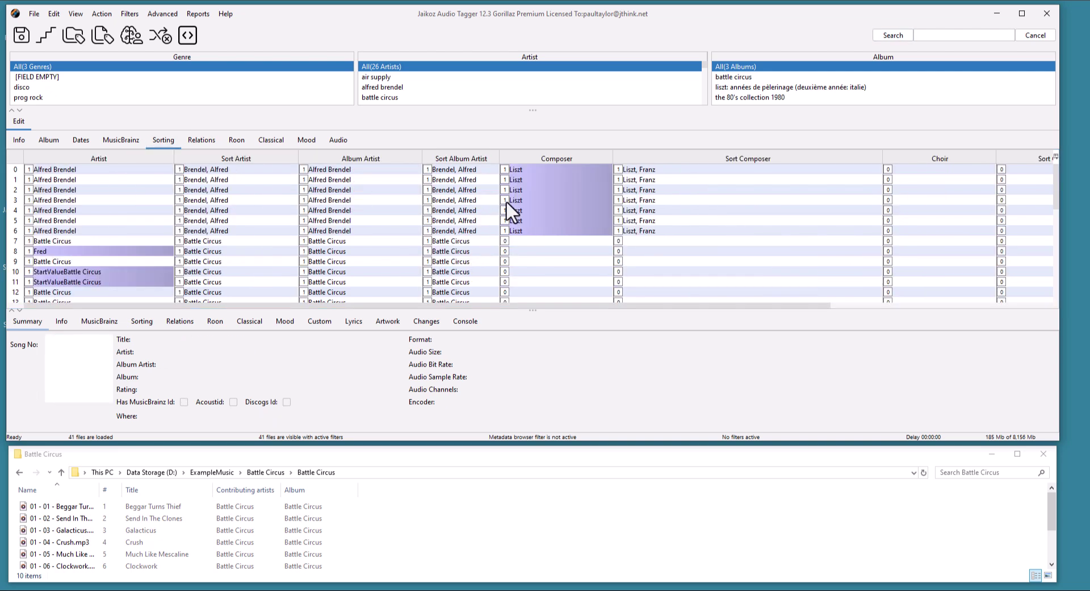
left_click_drag(547, 169, 562, 231)
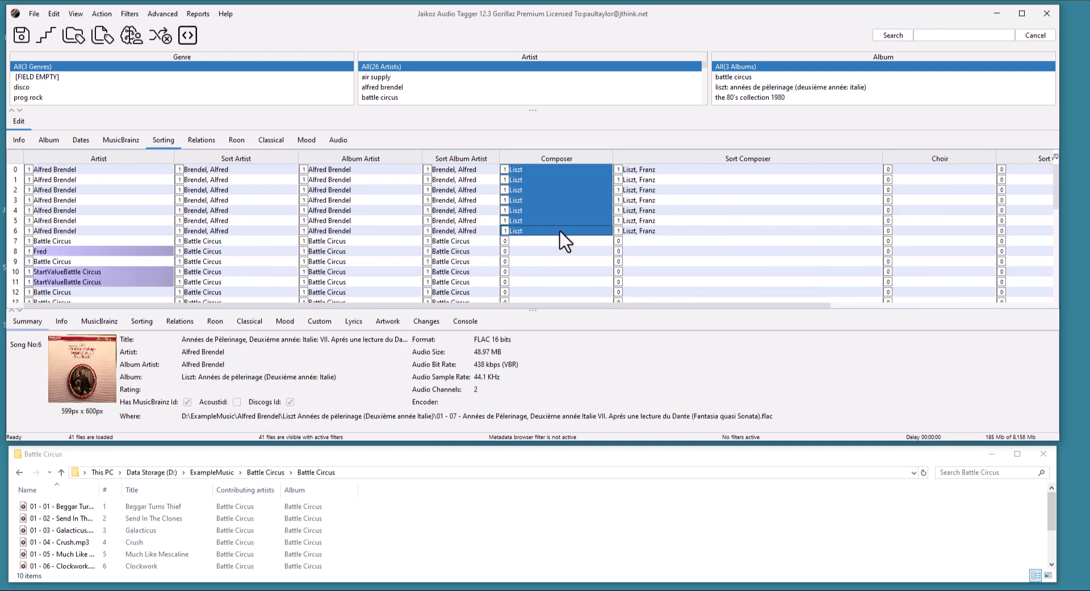
left_click_drag(687, 172, 693, 227)
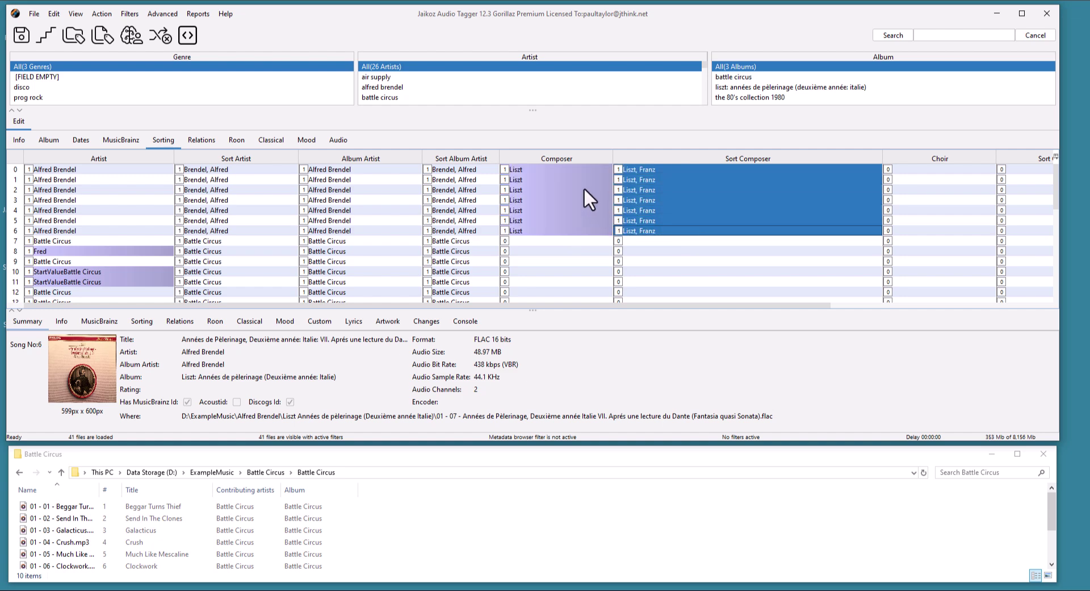
Export the song metadata as an Excel (.xls) file to test.xls in Documents, replacing the existing file
left_click(171, 14)
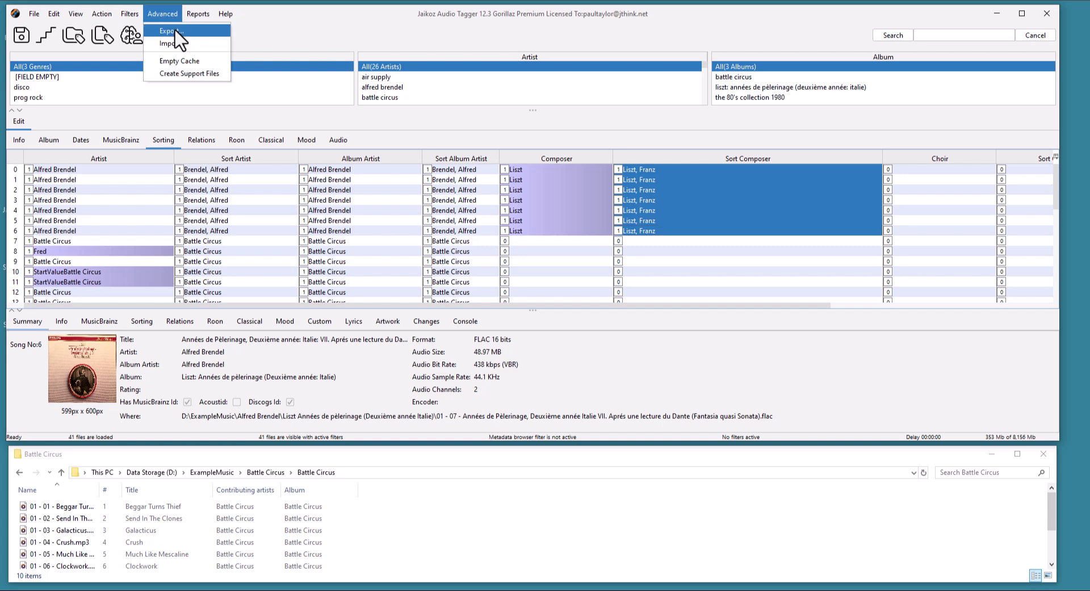
left_click(174, 31)
left_click(557, 297)
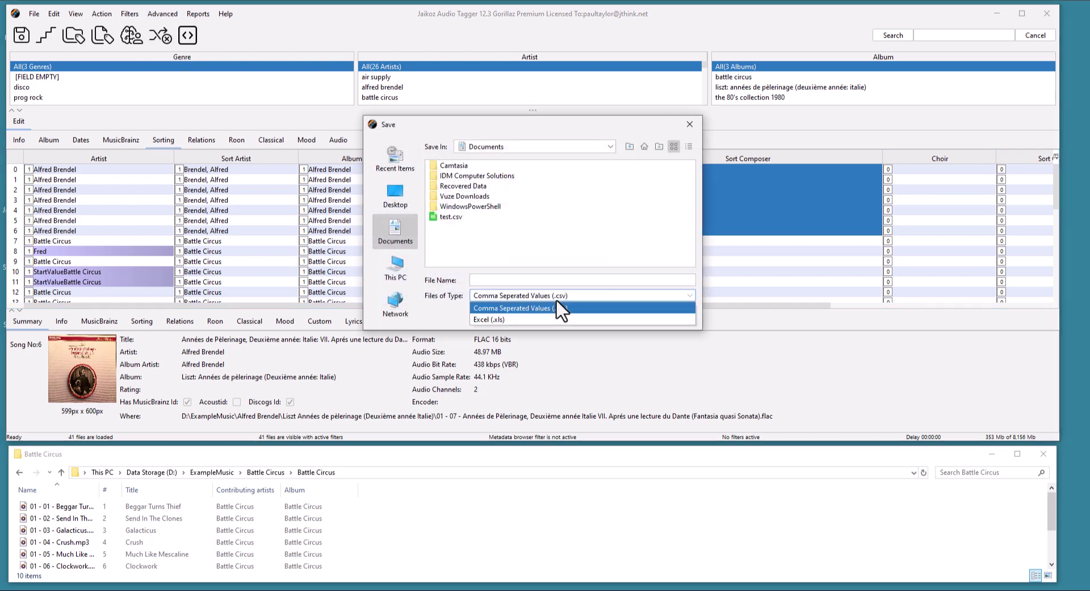
left_click(547, 315)
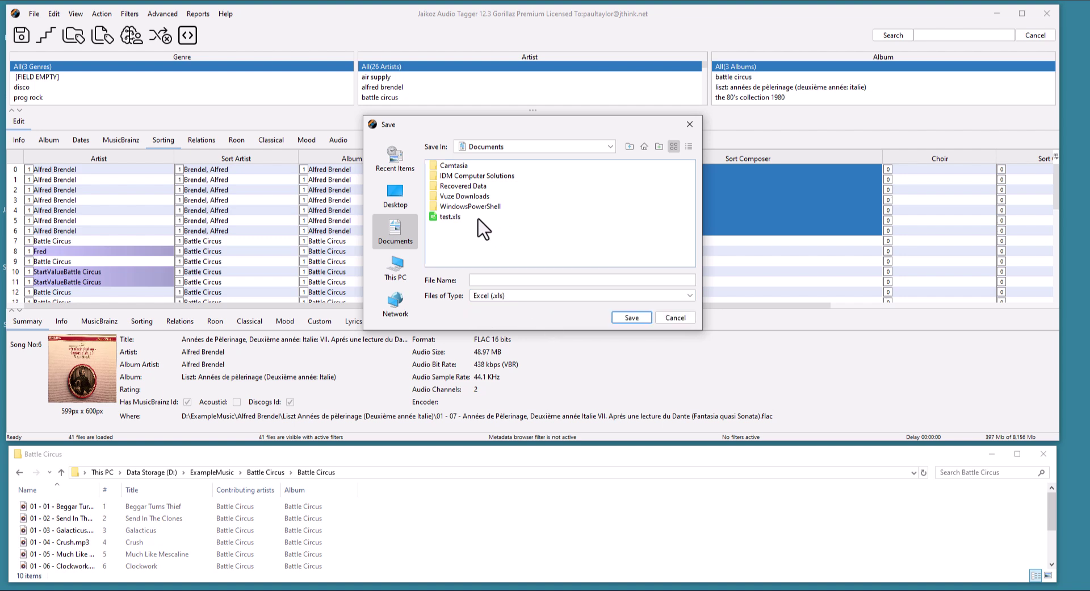
left_click(450, 218)
left_click(634, 319)
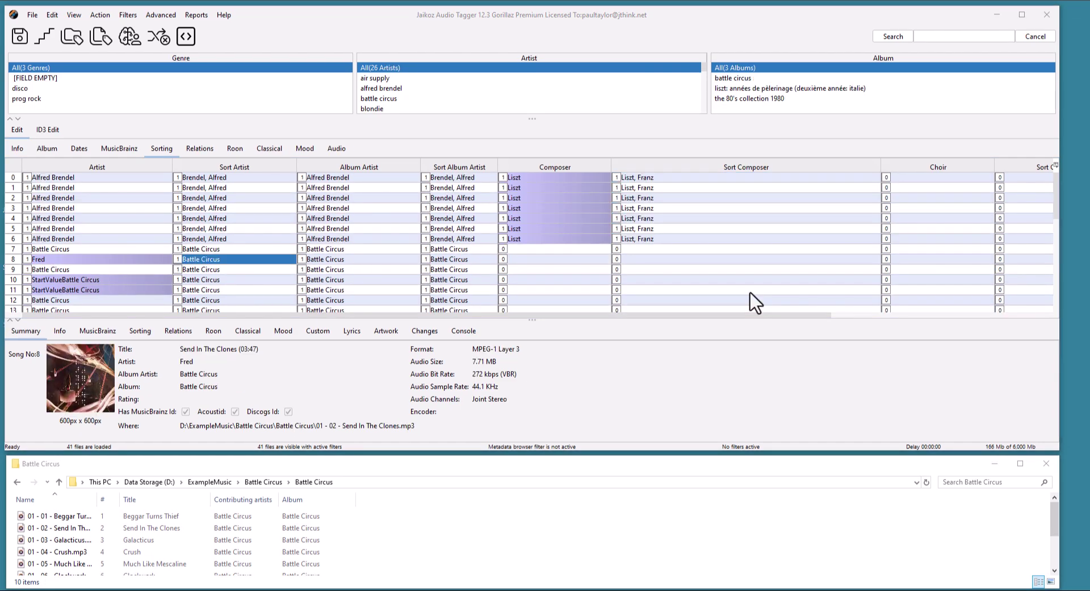
Browse to the Documents folder in File Explorer and open test.xls in LibreOffice Calc
left_click(100, 481)
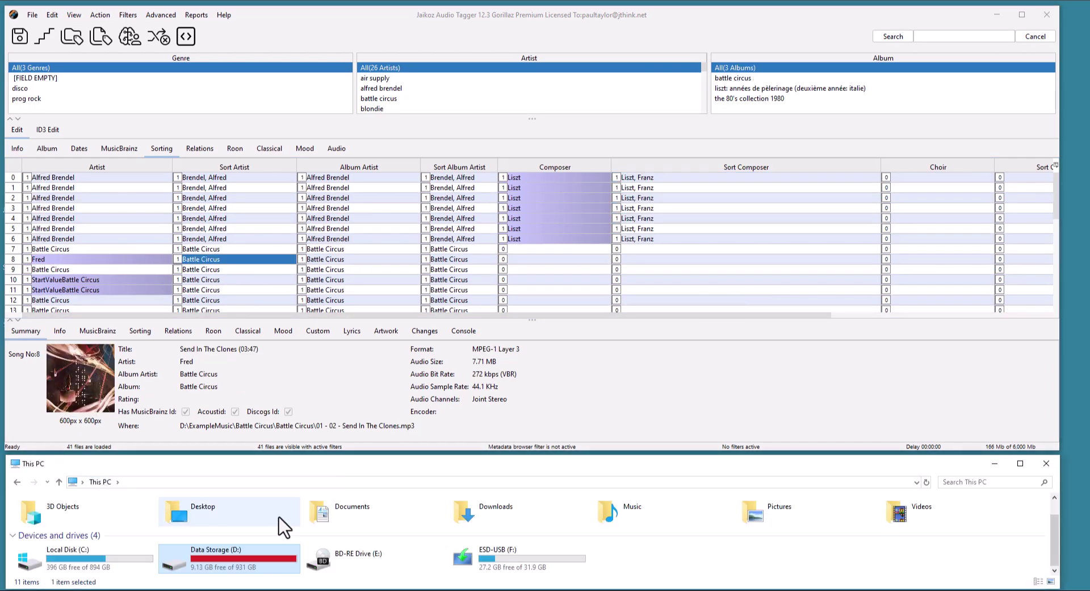
double_click(335, 514)
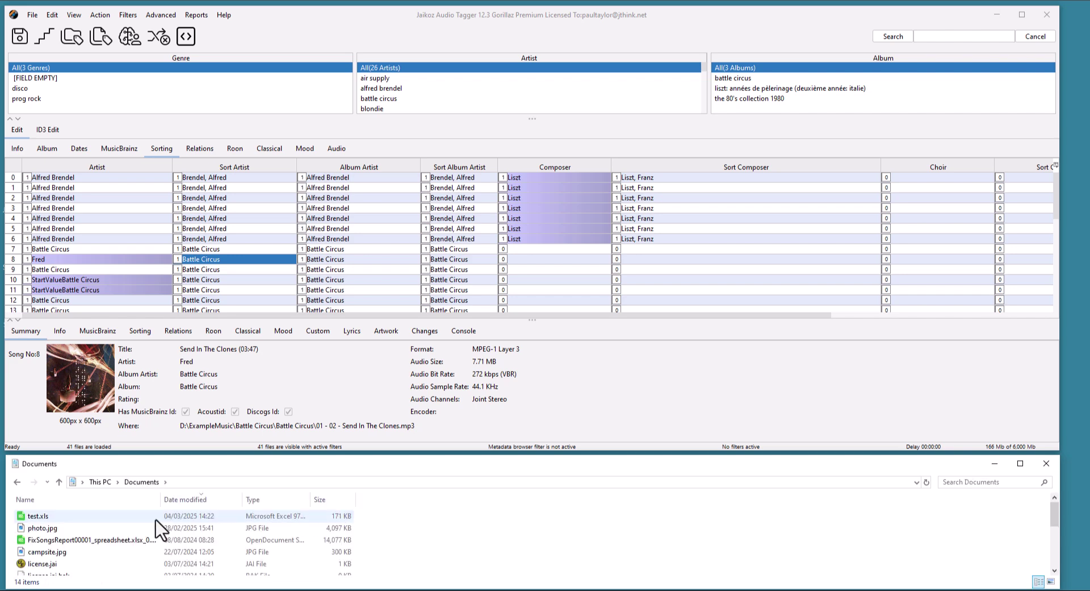
left_click(133, 518)
right_click(134, 519)
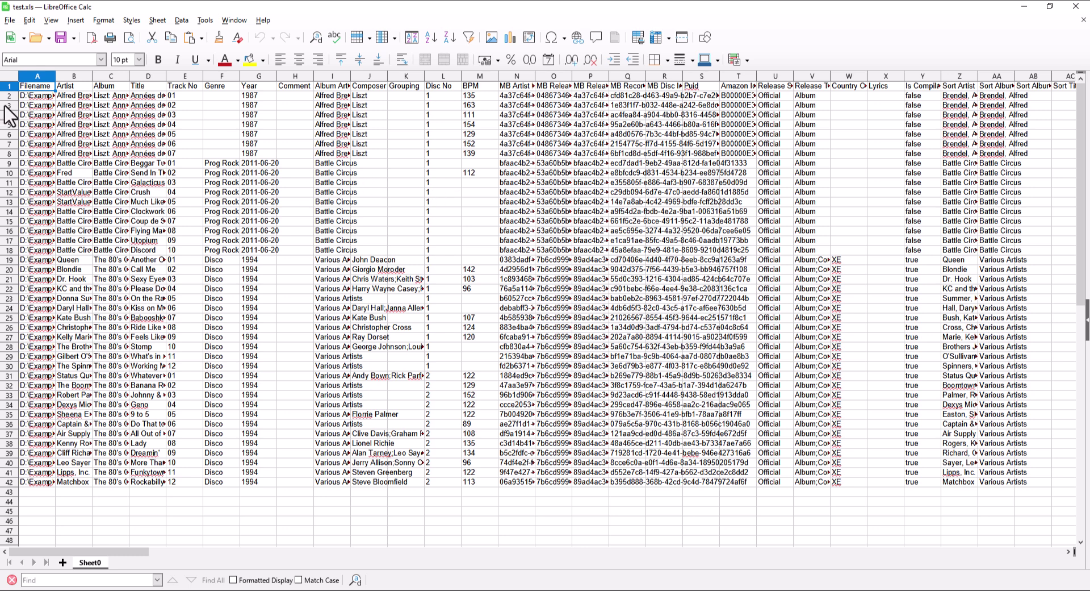
Fit the Artist column to its contents and set the artist in cell B2 to New Name
double_click(92, 74)
left_click(113, 97)
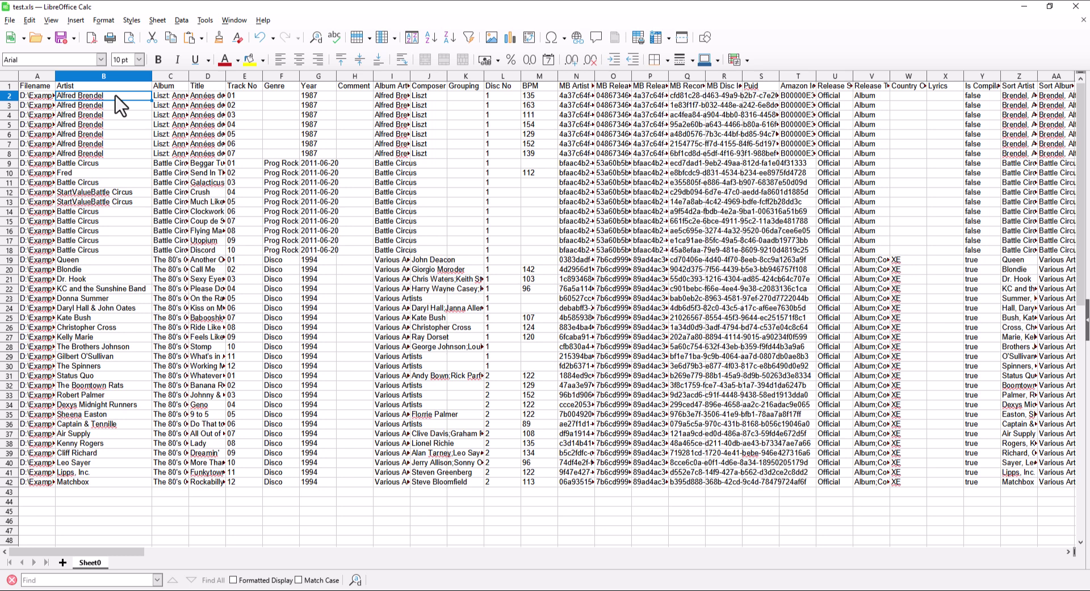
triple_click(116, 95)
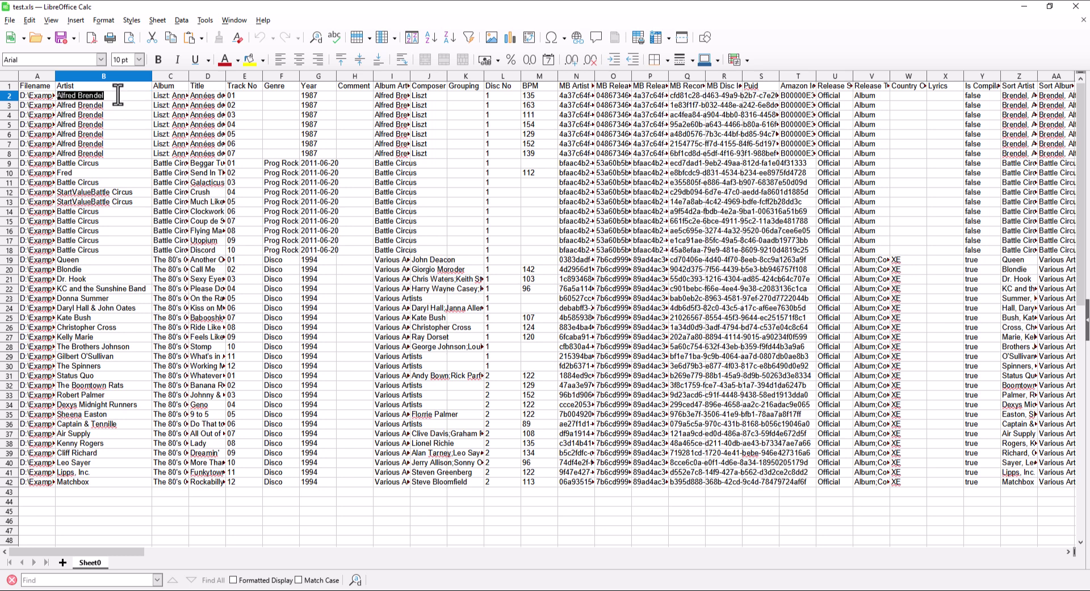
type("New Name")
key("Return")
Copy New Name from B2 into cells B3 to B8, covering the other Liszt album tracks
key("Up")
key("ctrl+c")
key("Down")
key("shift+Down")
key("shift+Down")
key("shift+Down")
key("shift+Down")
key("shift+Down")
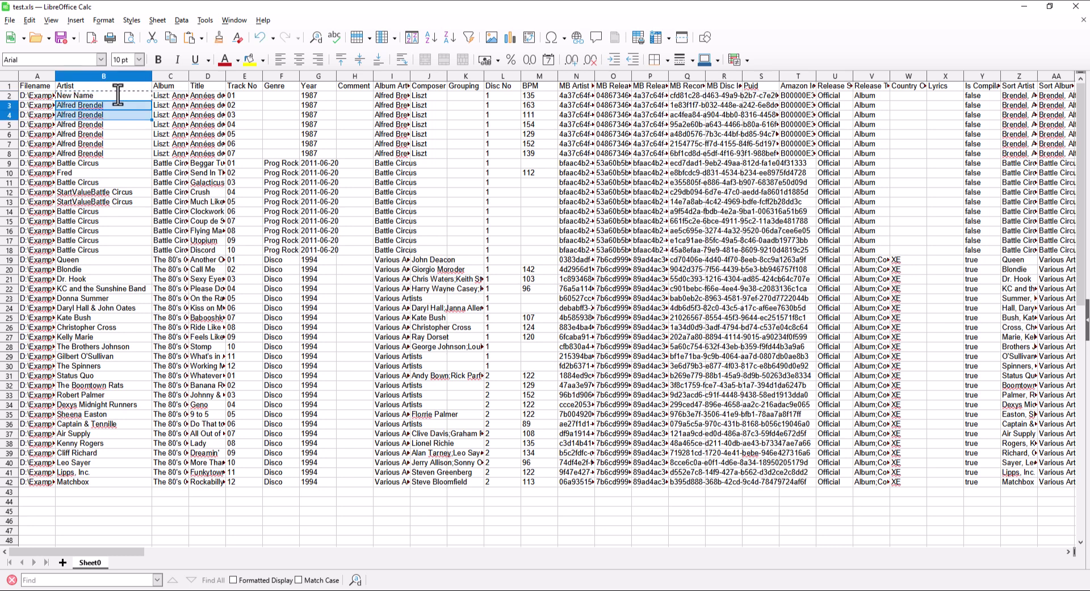
key("ctrl+v")
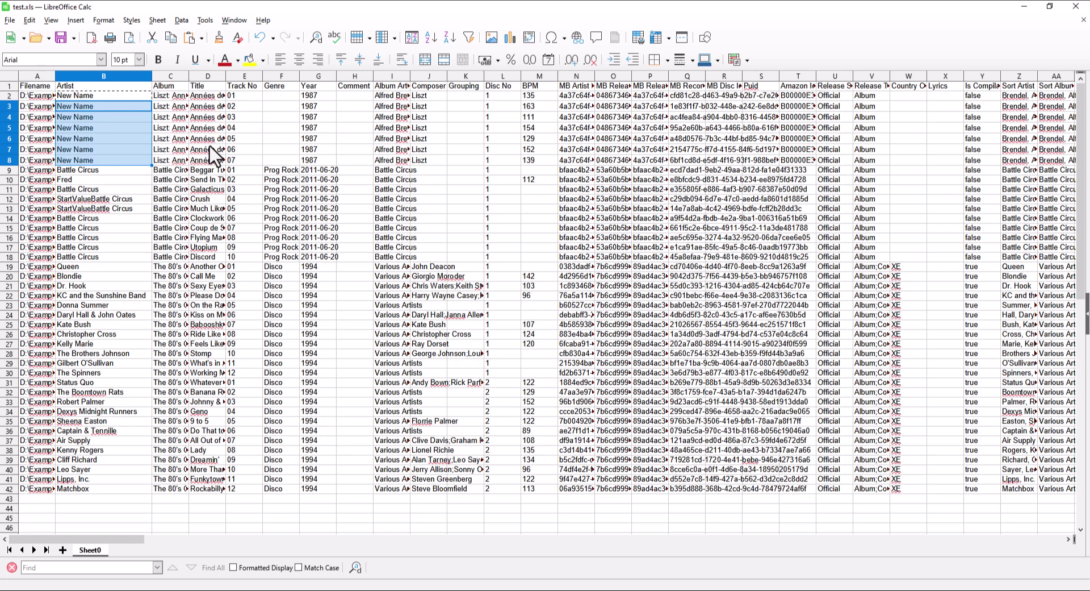
Switch back to Jaikoz and import the edited metadata from test.xls in Documents
key("alt+Tab")
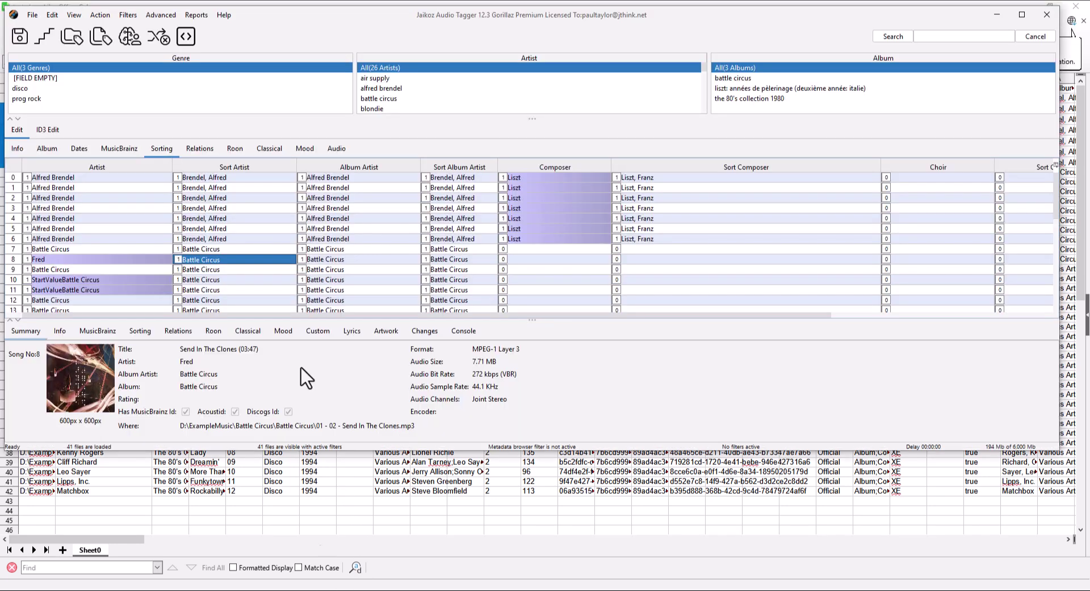
left_click(166, 15)
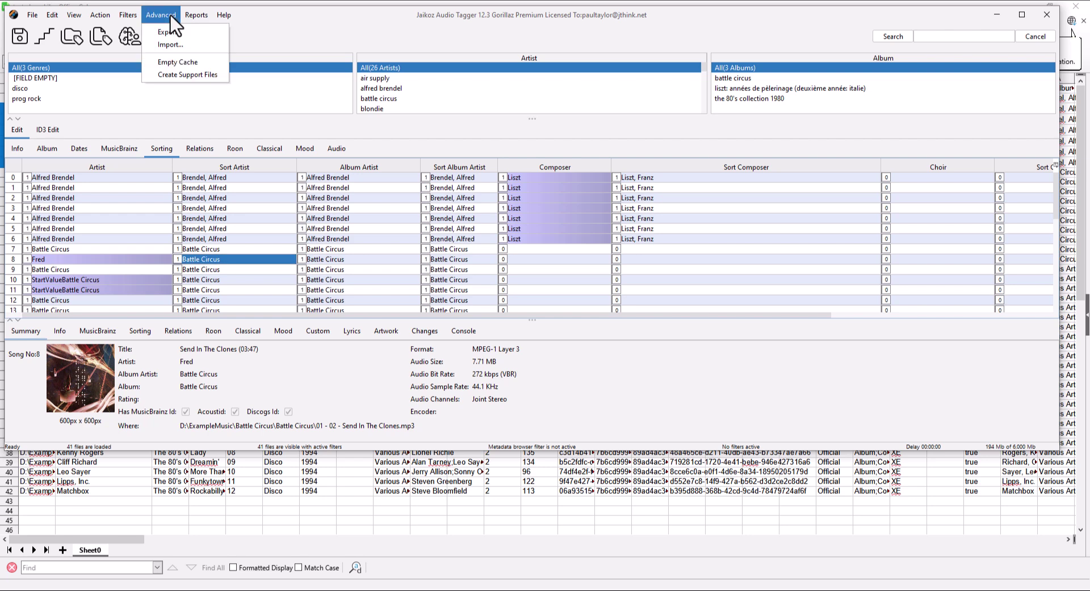
left_click(170, 45)
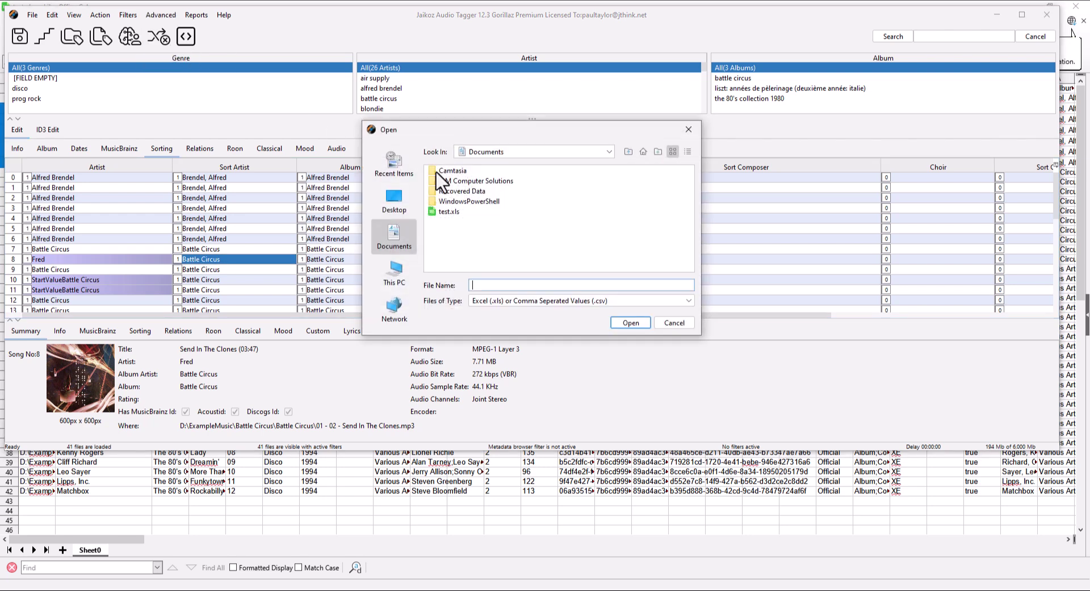
left_click(449, 211)
left_click(624, 324)
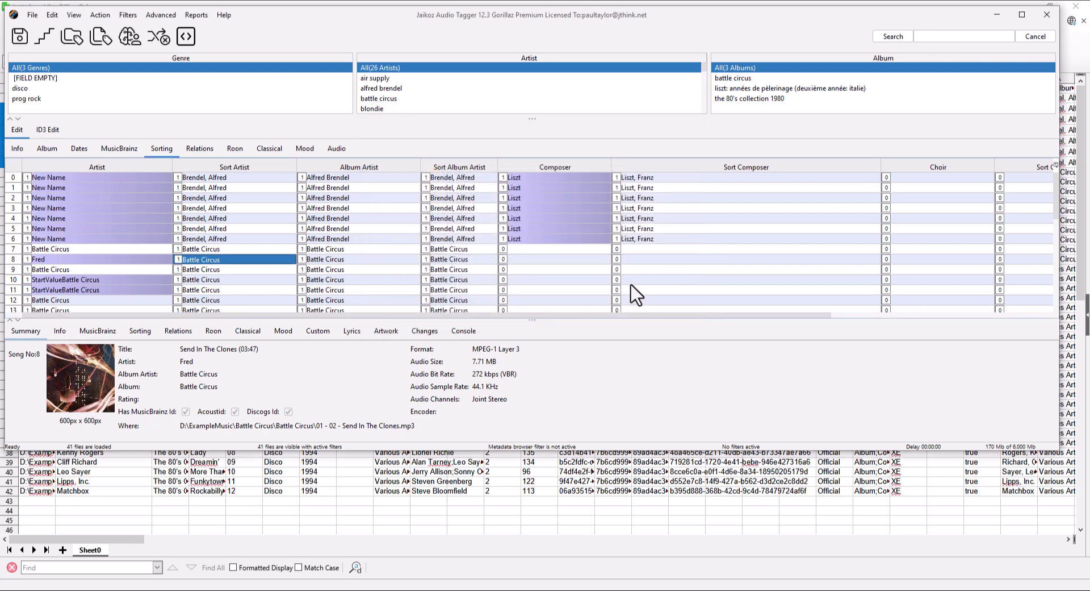
Reopen the recent folder D:\ExampleMusic, discarding the unsaved song changes
left_click(33, 16)
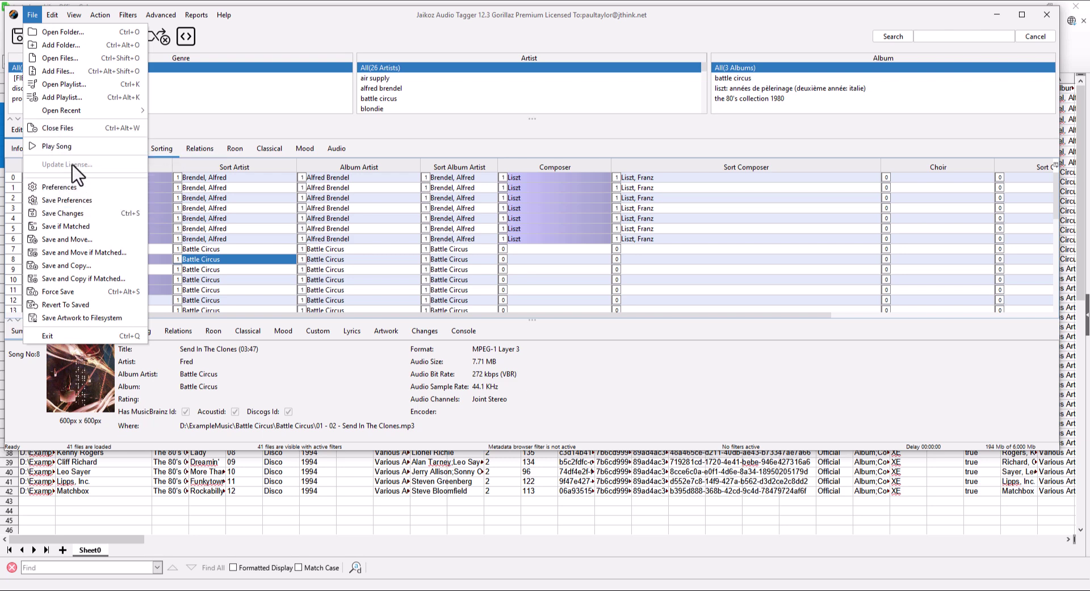
mouse_move(79, 108)
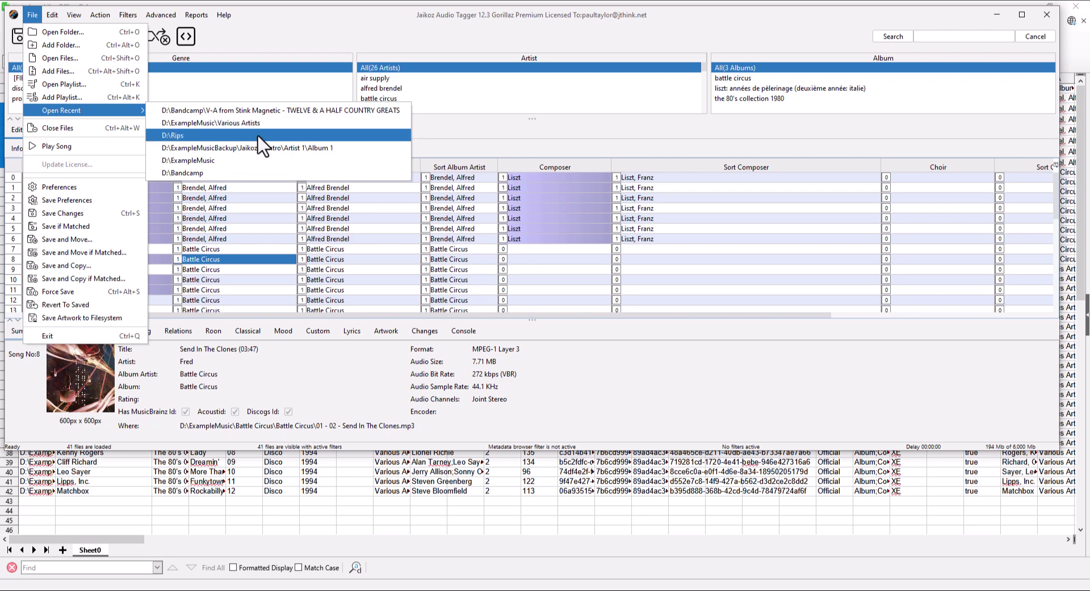
left_click(238, 160)
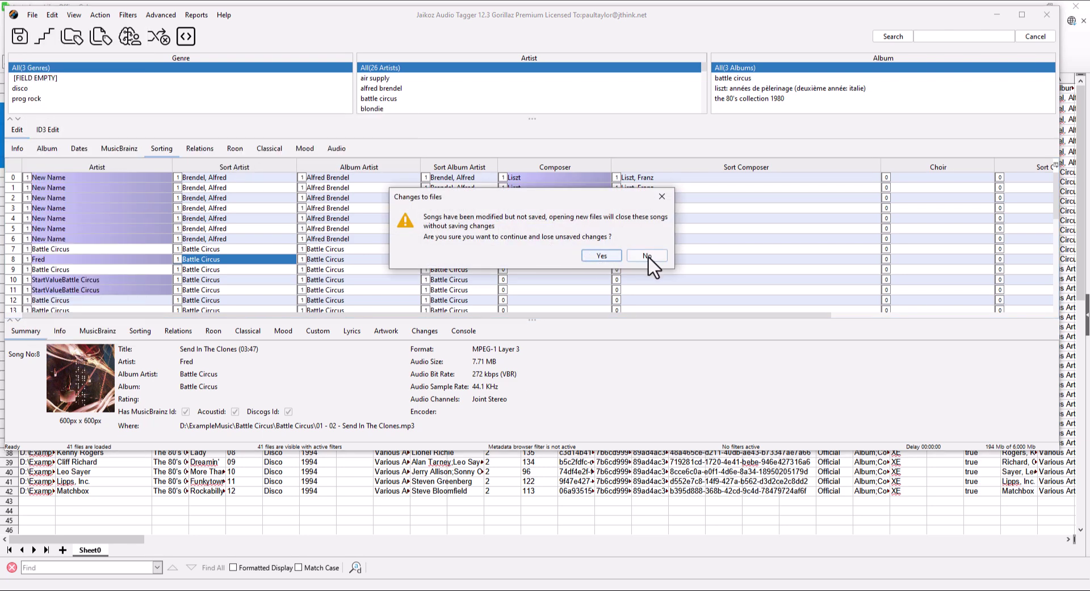
left_click(612, 258)
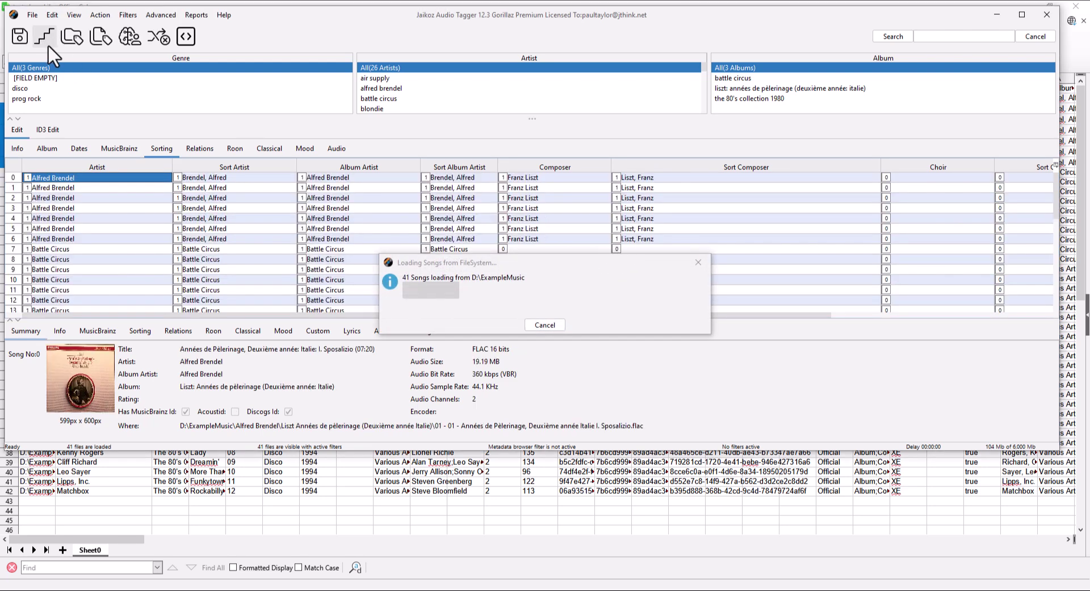
Set the application's appearance to Dark in the general preferences and save the change
left_click(33, 15)
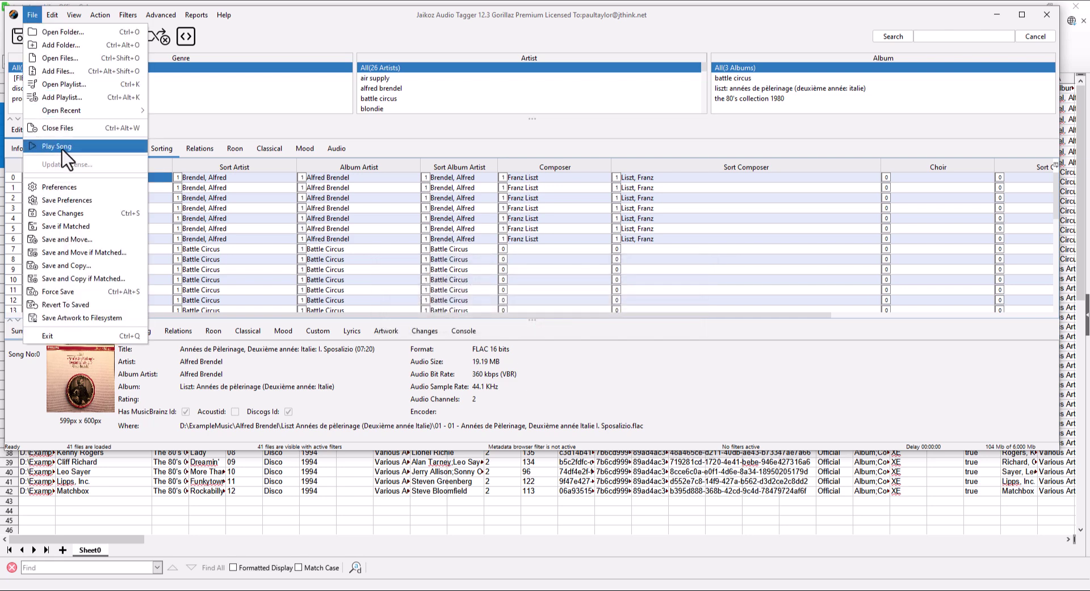
left_click(85, 188)
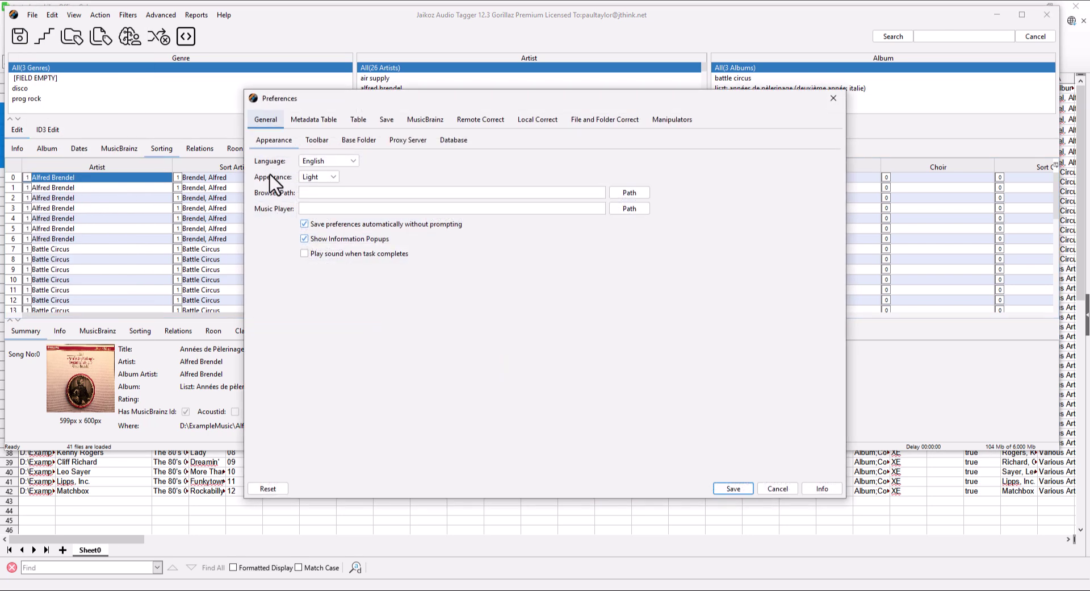
left_click(333, 176)
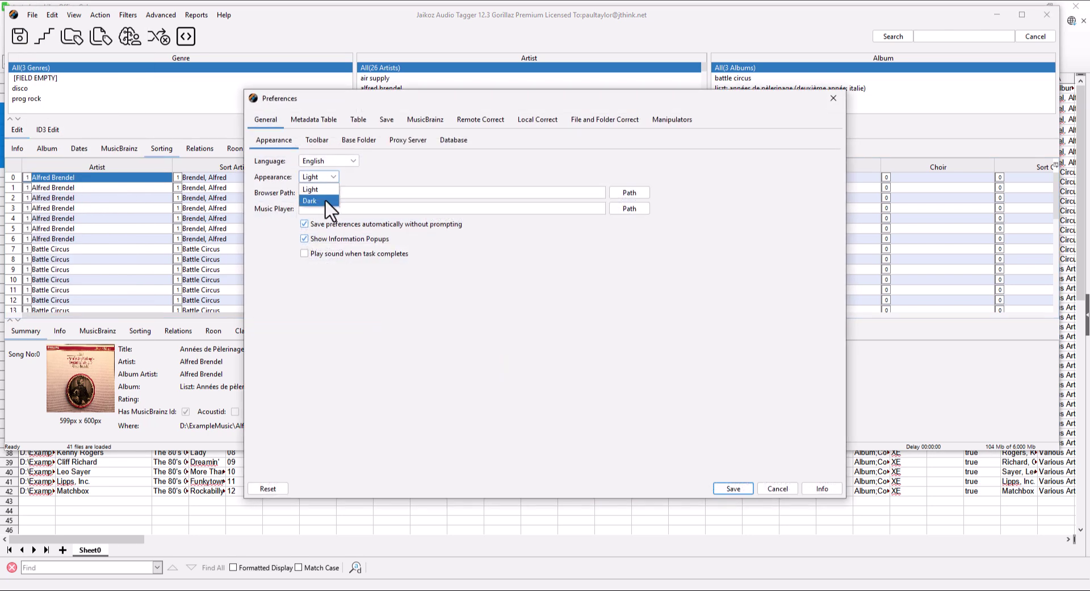
left_click(326, 201)
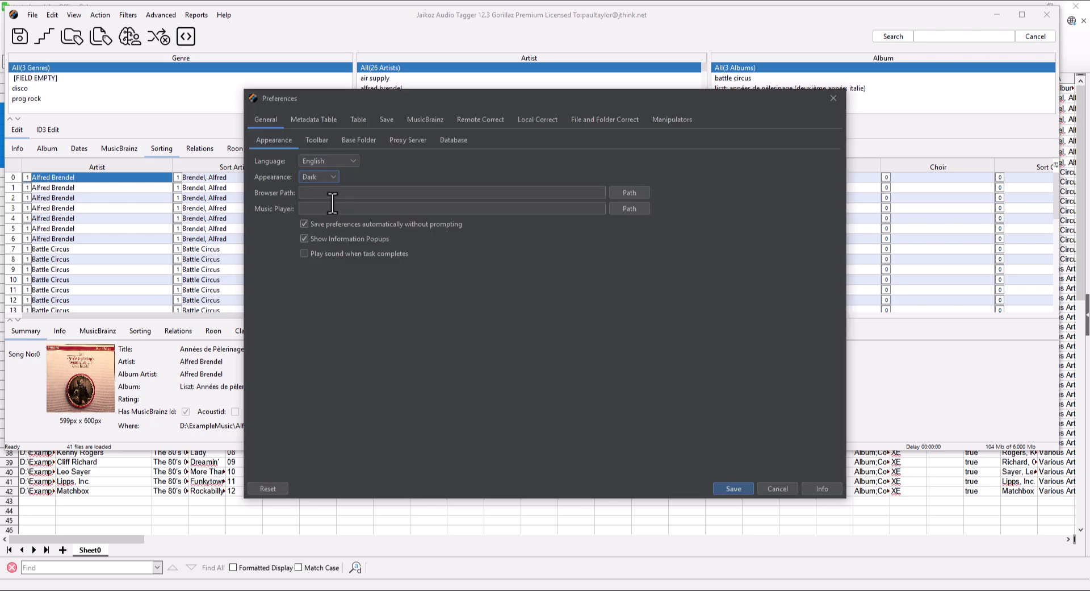
left_click(725, 491)
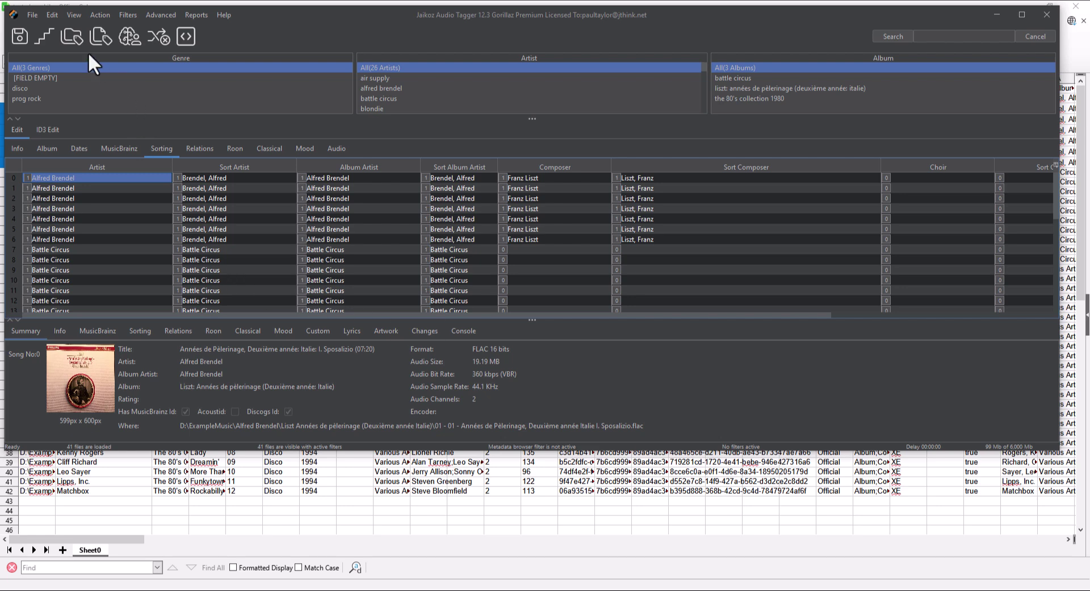
Review the toolbar task, ID3 column and metadata table column preferences, including the Info, Album, Dates and MusicBrainz column sets
left_click(41, 17)
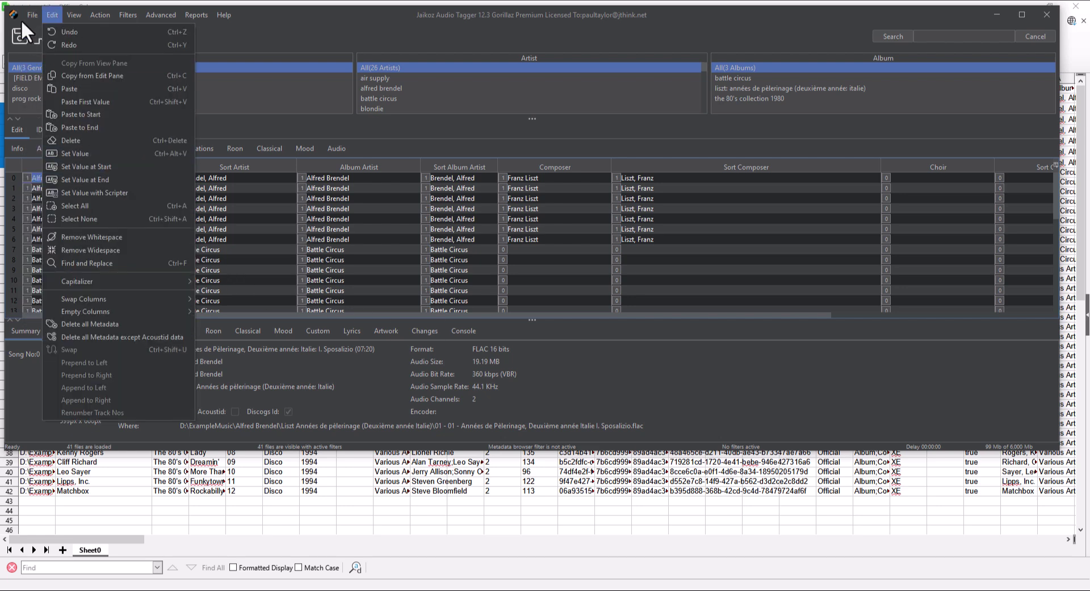
mouse_move(32, 15)
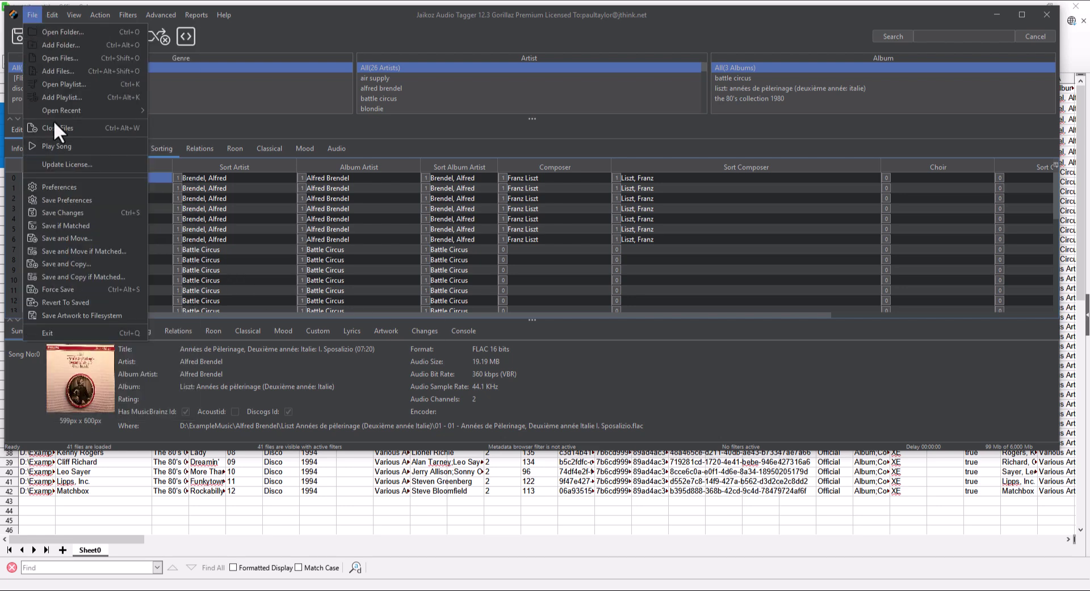
left_click(72, 184)
left_click(308, 140)
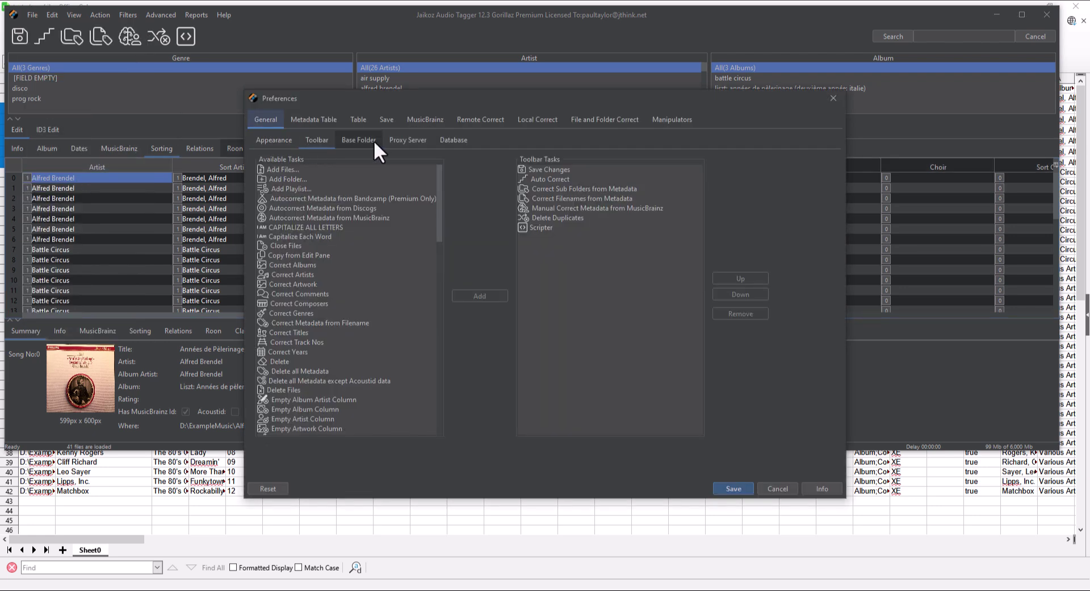
left_click(355, 119)
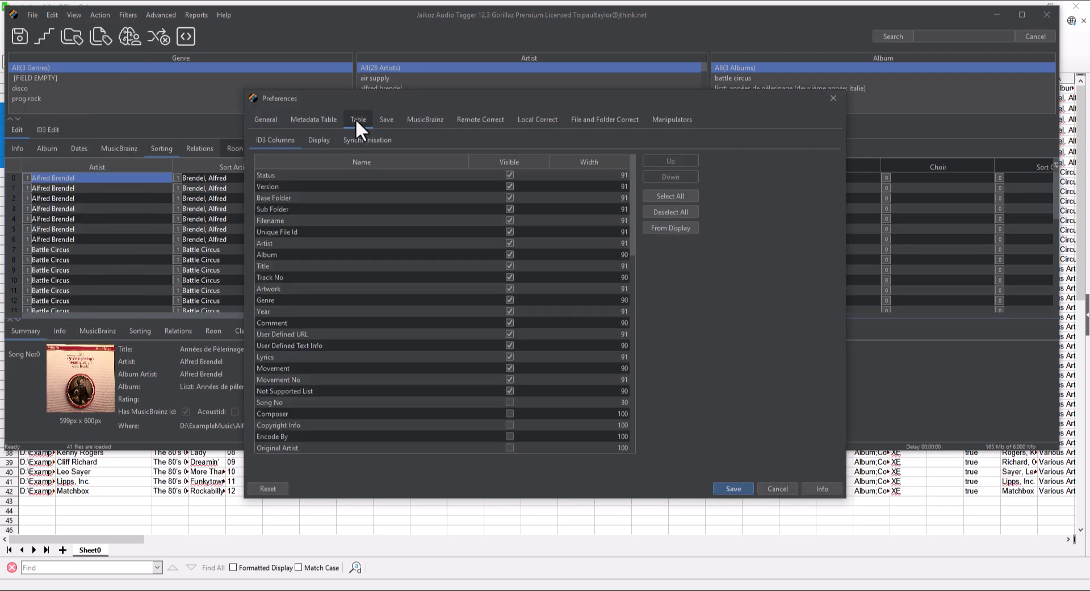
left_click(334, 122)
left_click(345, 140)
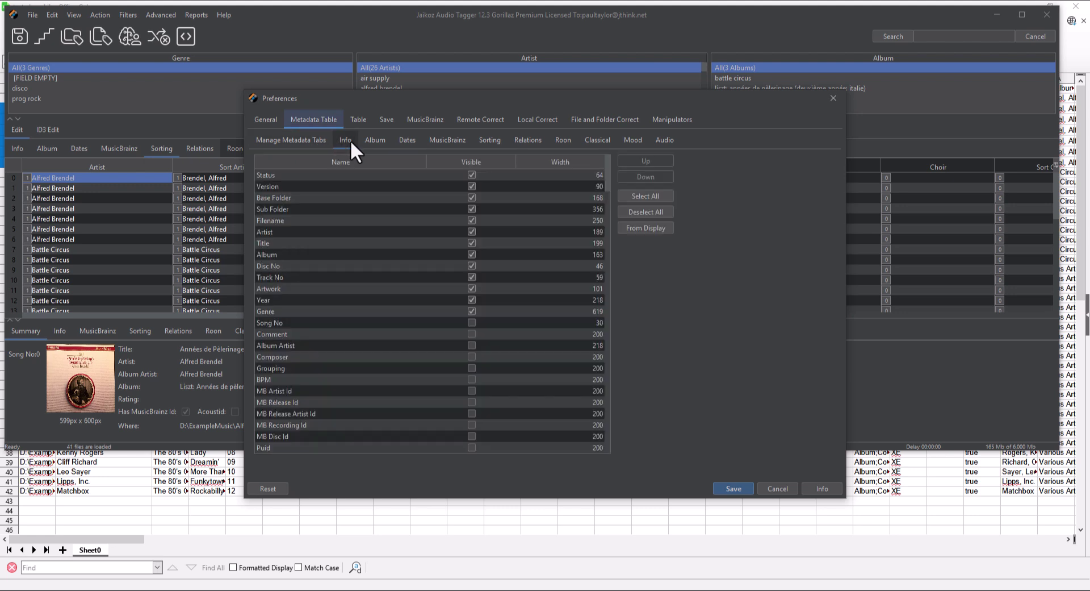
left_click(372, 140)
left_click(405, 142)
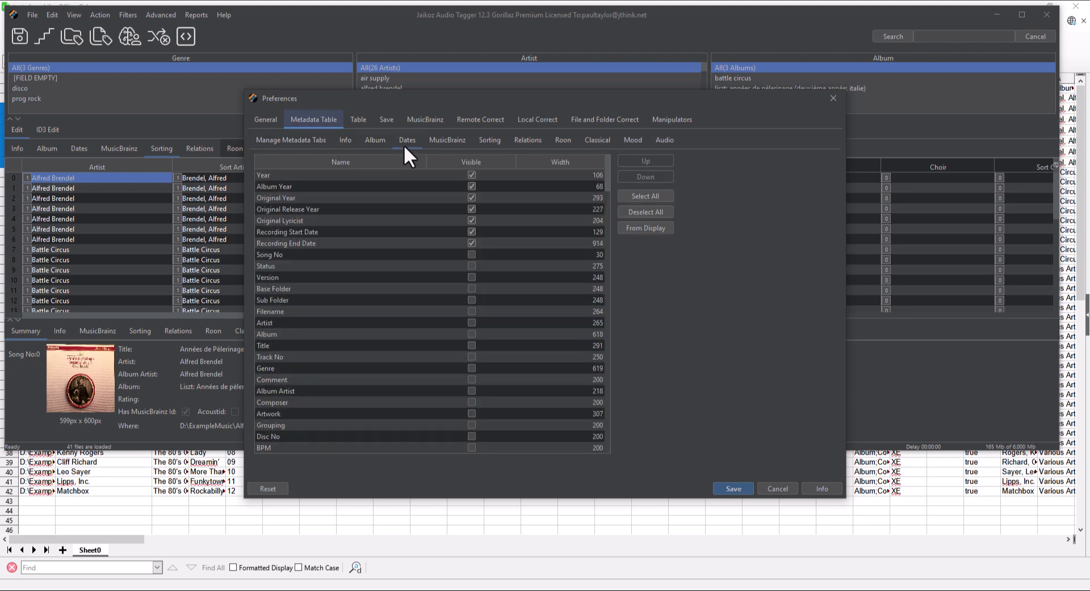
left_click(445, 142)
Examine the MusicBrainz matching and format preferences, including the field list for Never modify these fields, without changing it
left_click(426, 120)
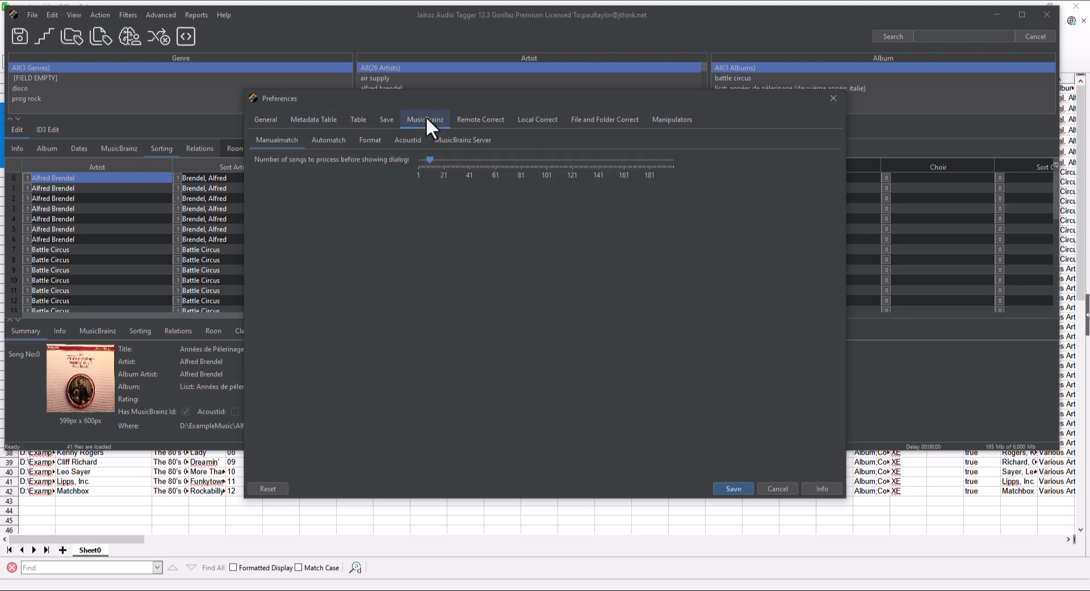
left_click(331, 142)
left_click(362, 142)
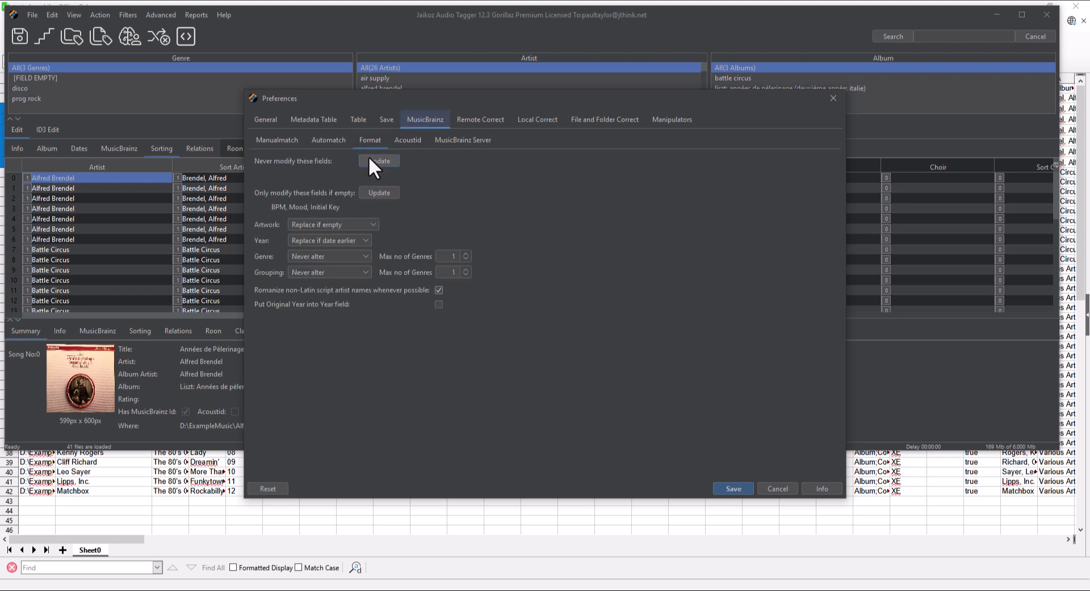
left_click(373, 160)
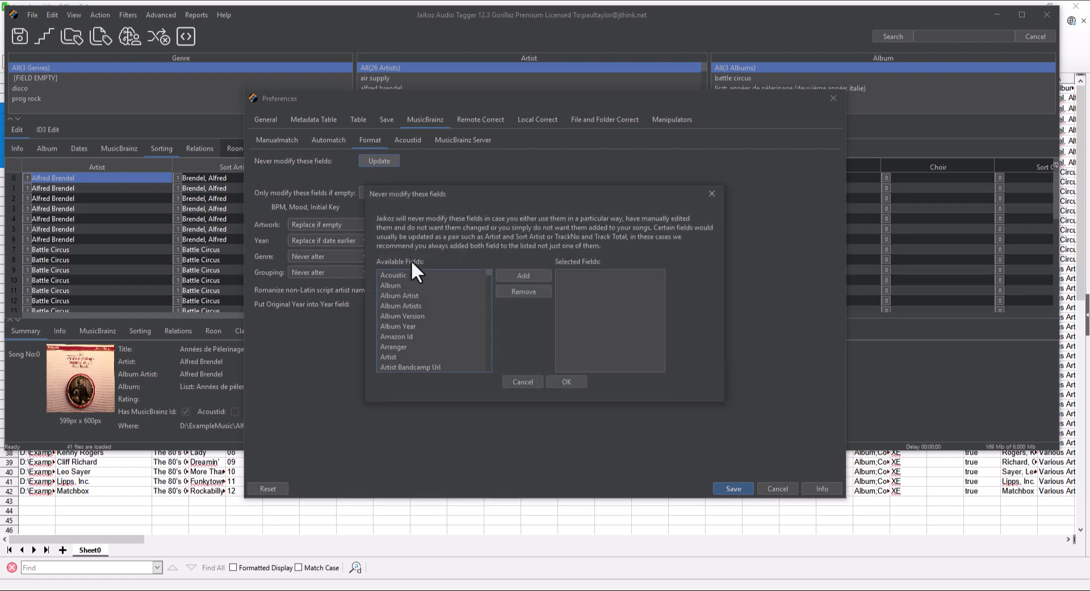
left_click(521, 381)
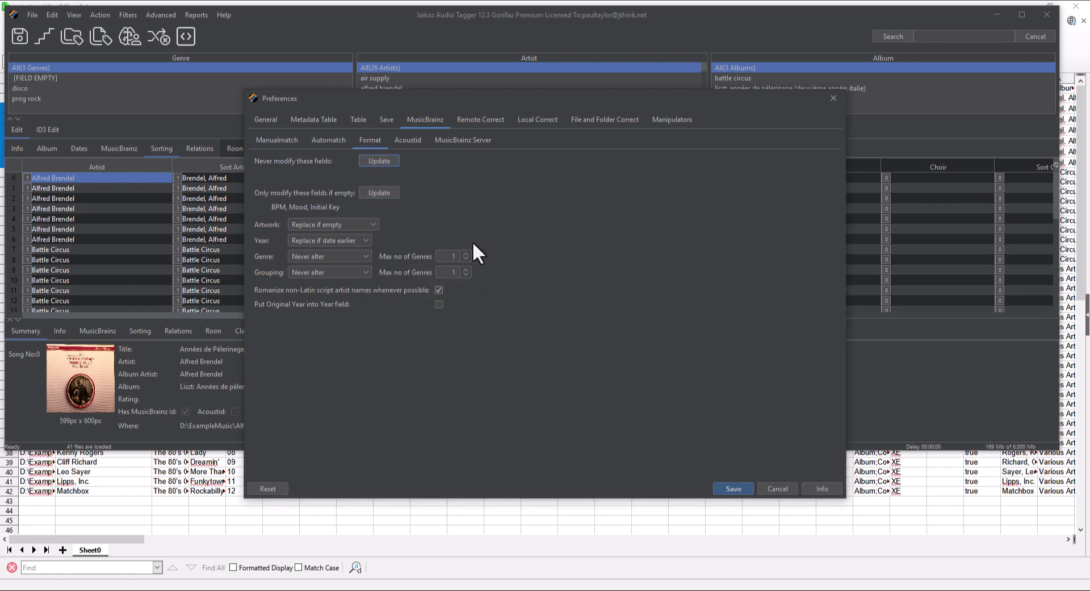
Examine the Remote Correct match and format preferences, including the choices for technical roles and allowed role attributes
left_click(473, 119)
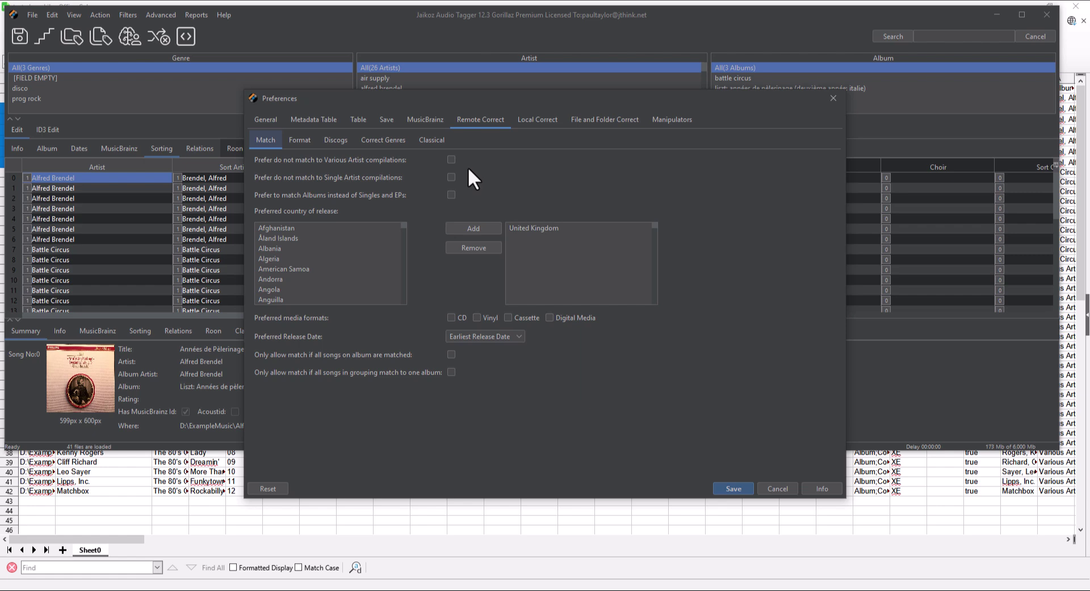
left_click(305, 146)
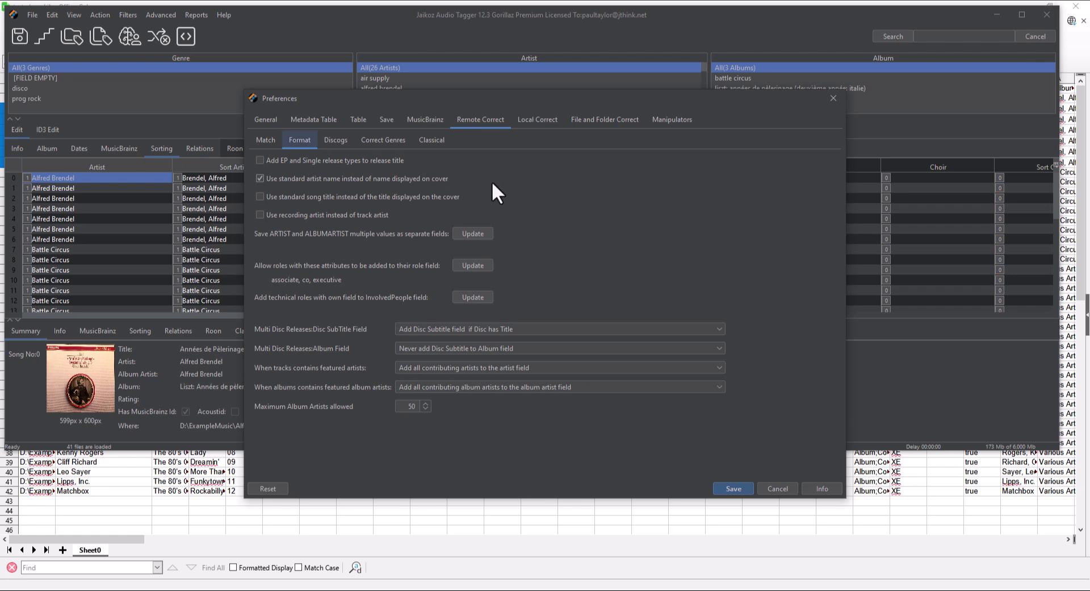
left_click(473, 297)
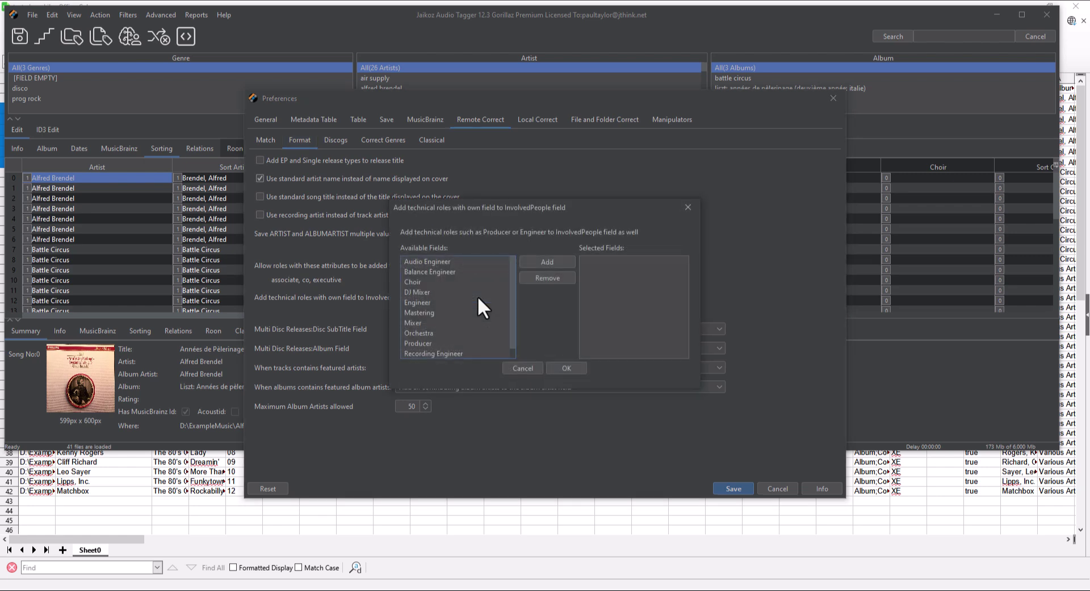
left_click(525, 366)
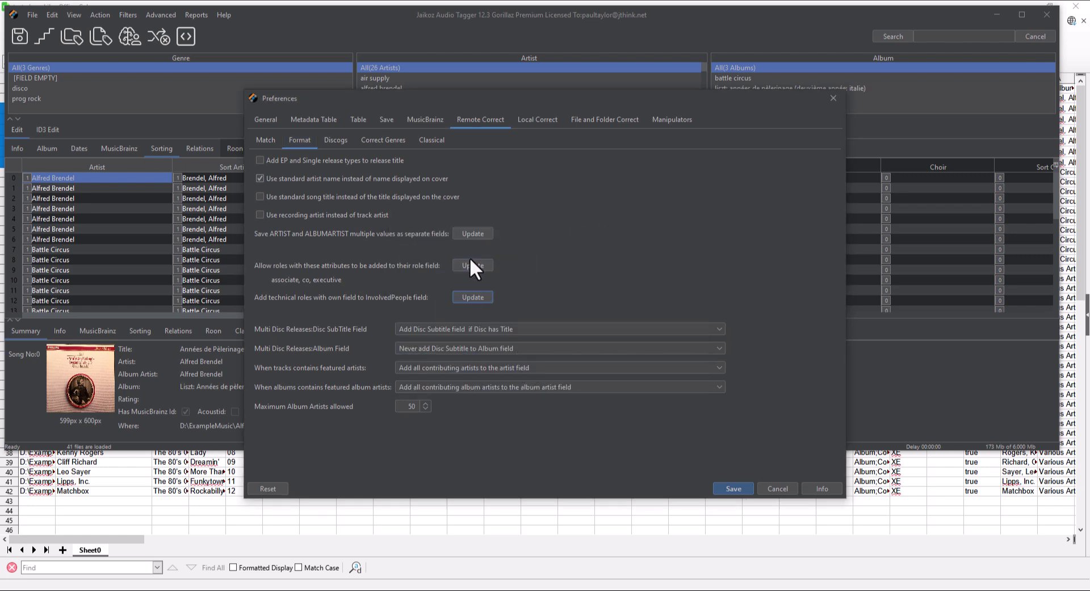
left_click(472, 265)
left_click(523, 370)
Inspect the Remote Correct options for classical releases and the Local Correct options for deleting duplicates
left_click(432, 140)
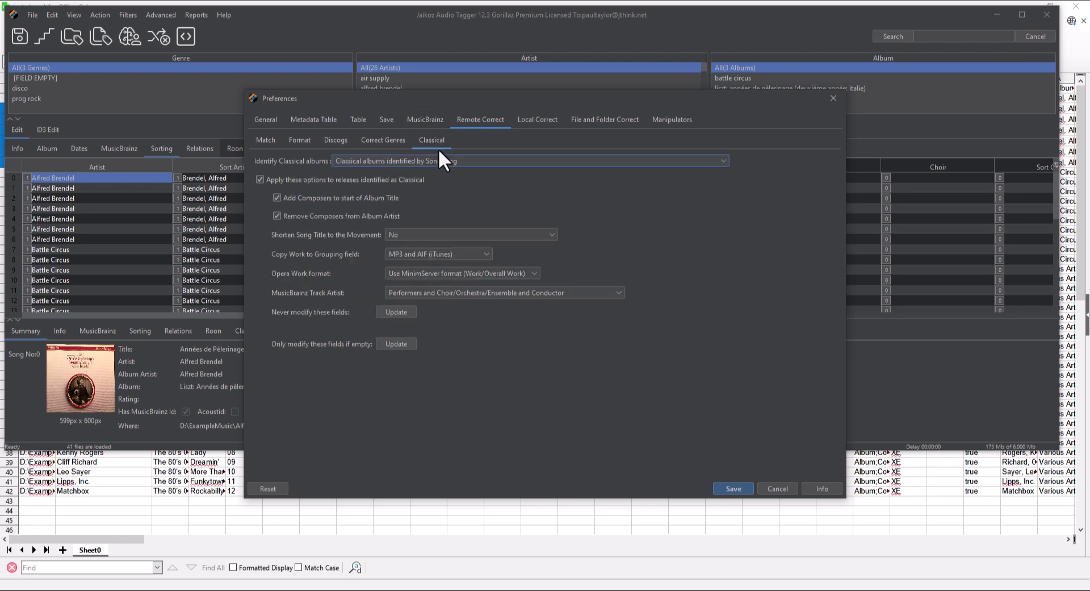
left_click(277, 215)
left_click(551, 123)
left_click(552, 140)
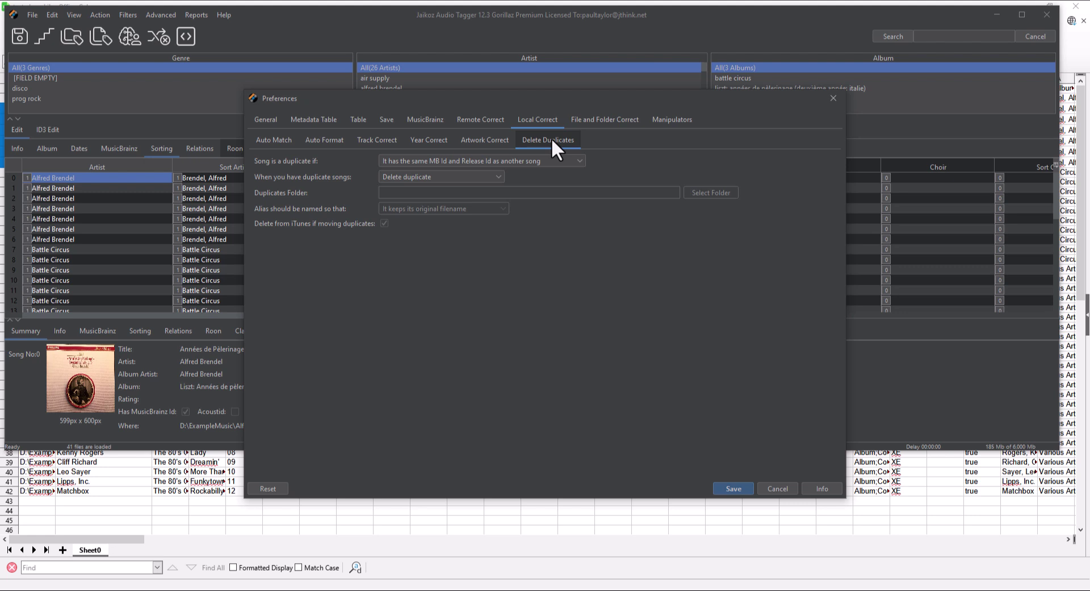
Add the six tasks from Local Correct Album through Local Correct Genre to the Autocorrector tasks
left_click(668, 124)
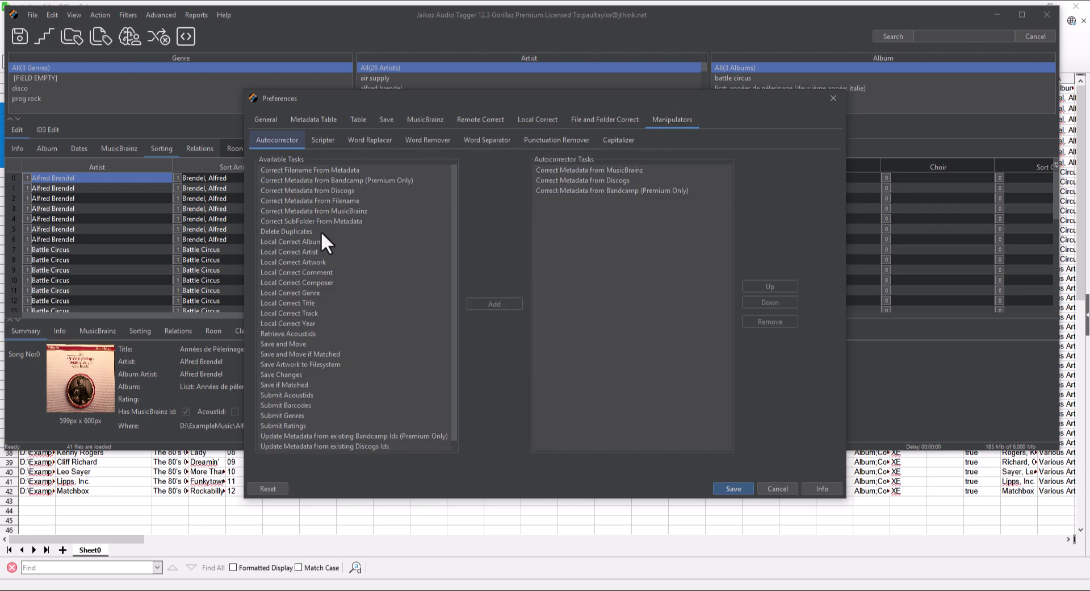
left_click(313, 291)
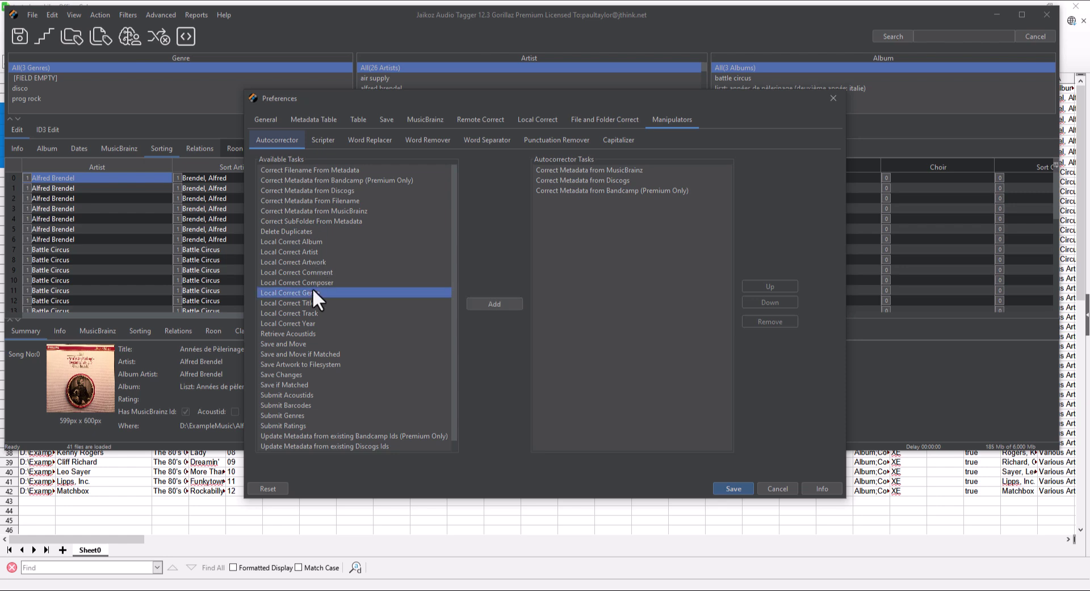
left_click(309, 244, "shift")
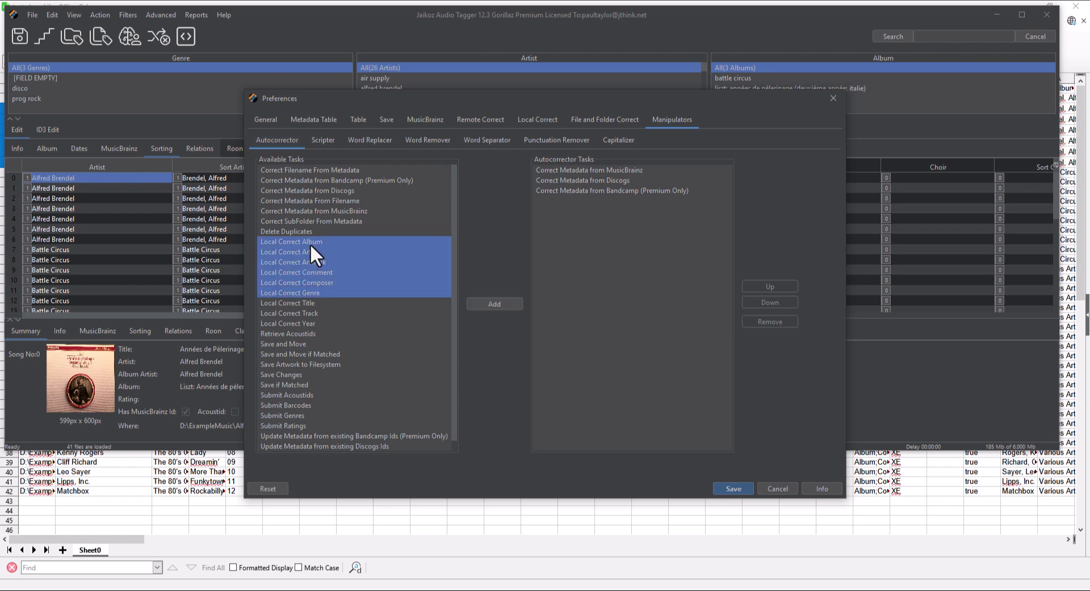
left_click(495, 305)
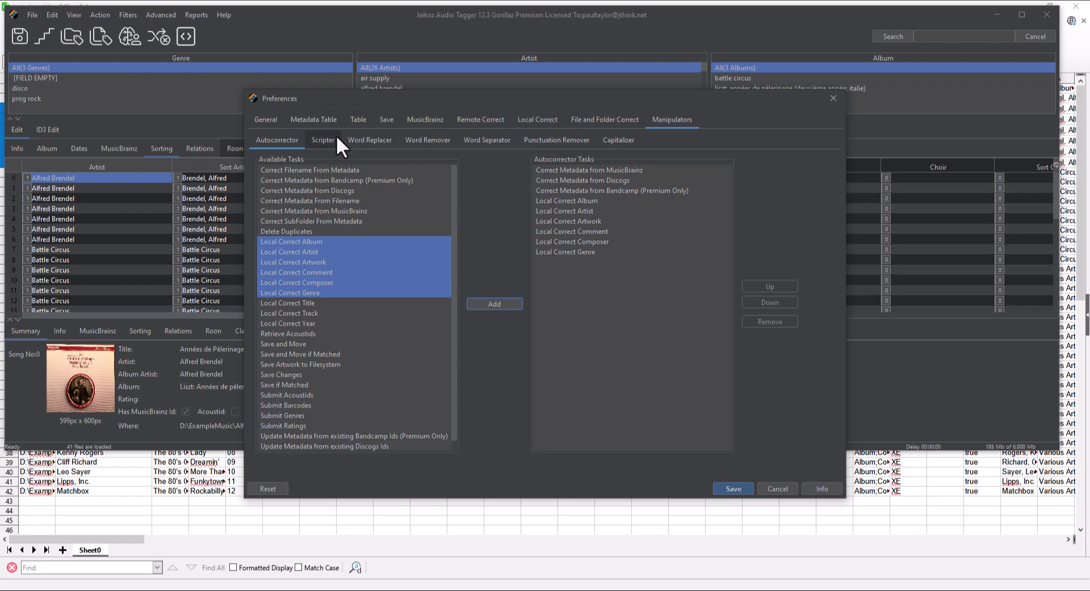
View the script editor for Add Album disambugation to Album title and the Capitalizer word lists, and close the preferences without saving
left_click(323, 139)
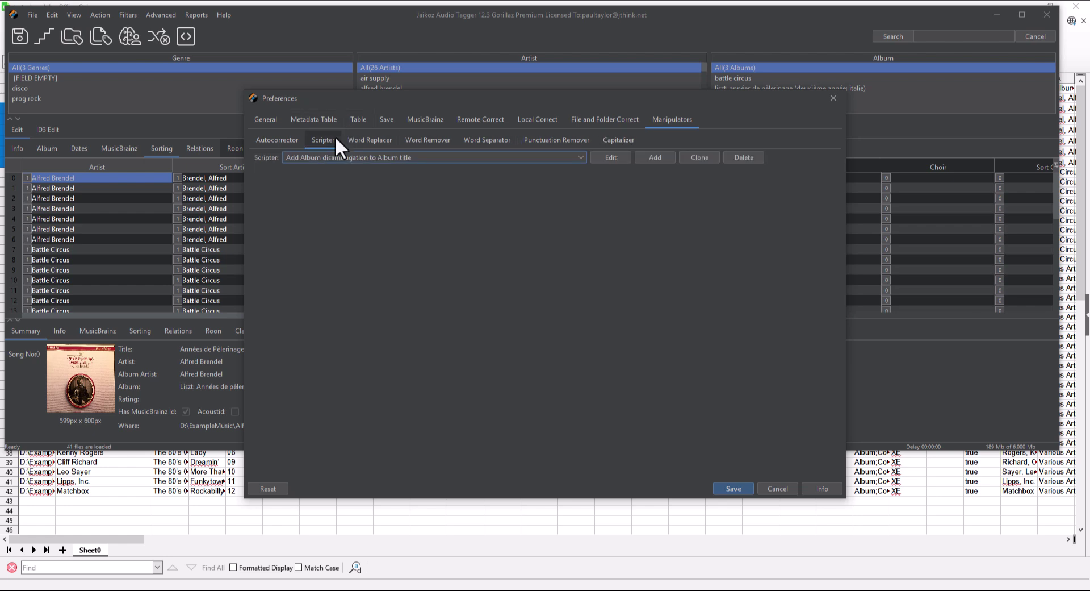
left_click(623, 158)
left_click(522, 442)
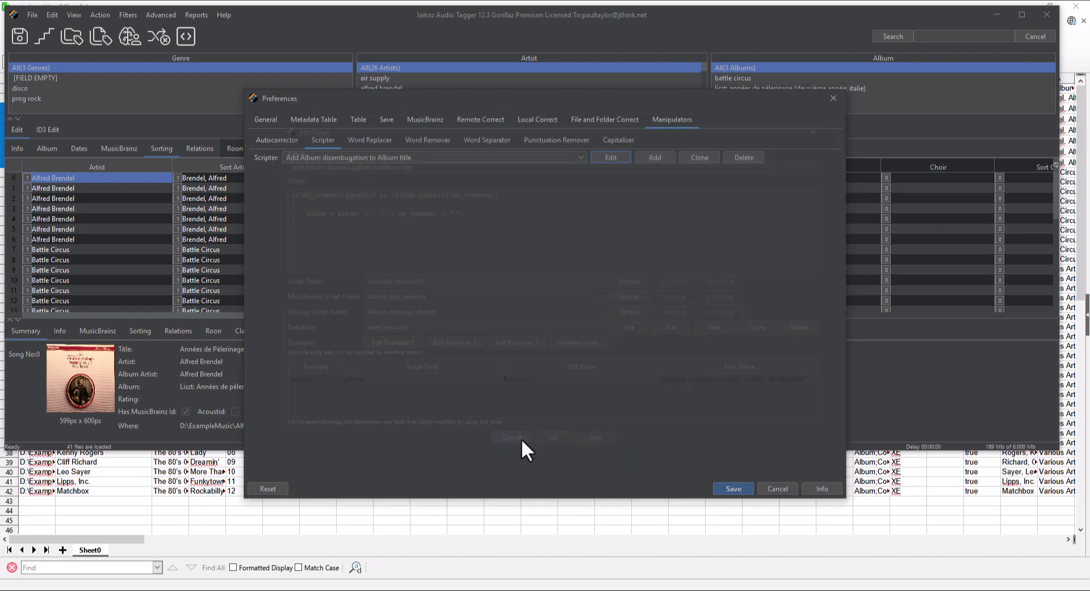
left_click(619, 141)
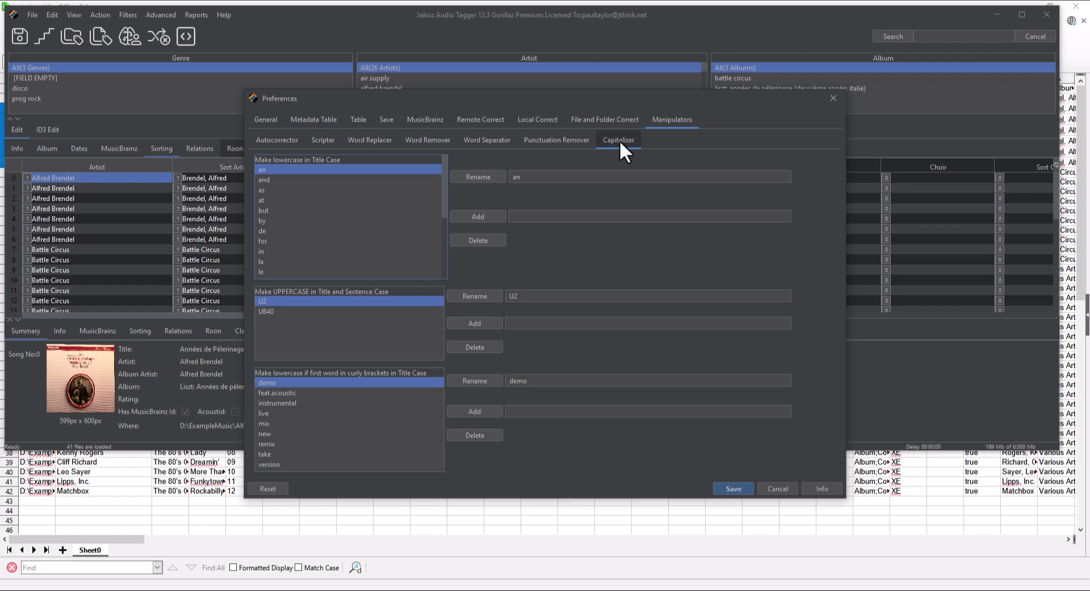
left_click(768, 486)
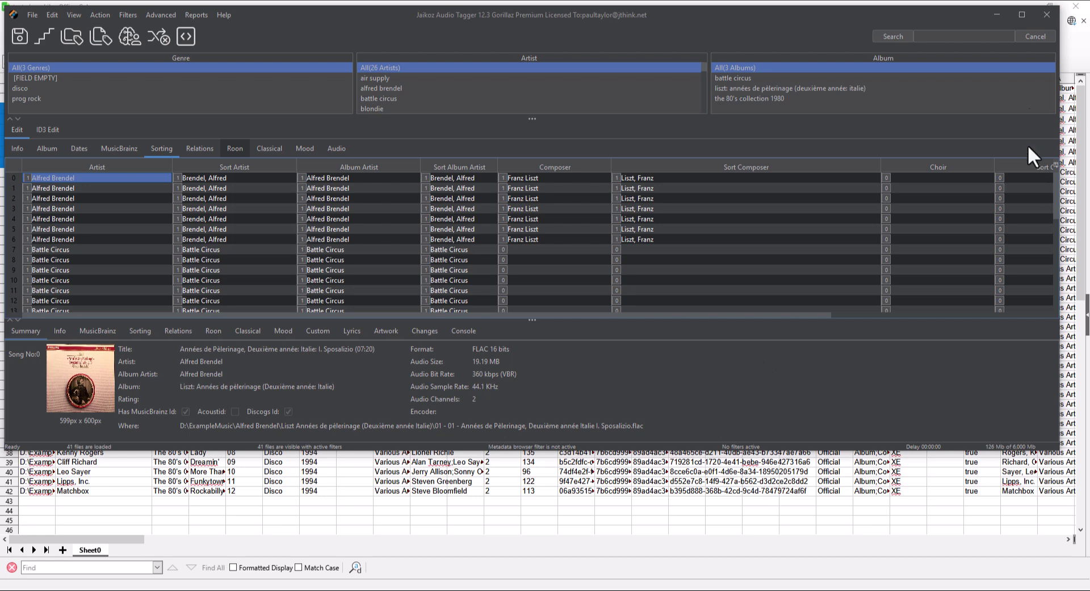
Maximize the window and try the album filters, ending with only the liszt: années de pèlerinage (deuxième année: italie) songs listed
left_click(1022, 15)
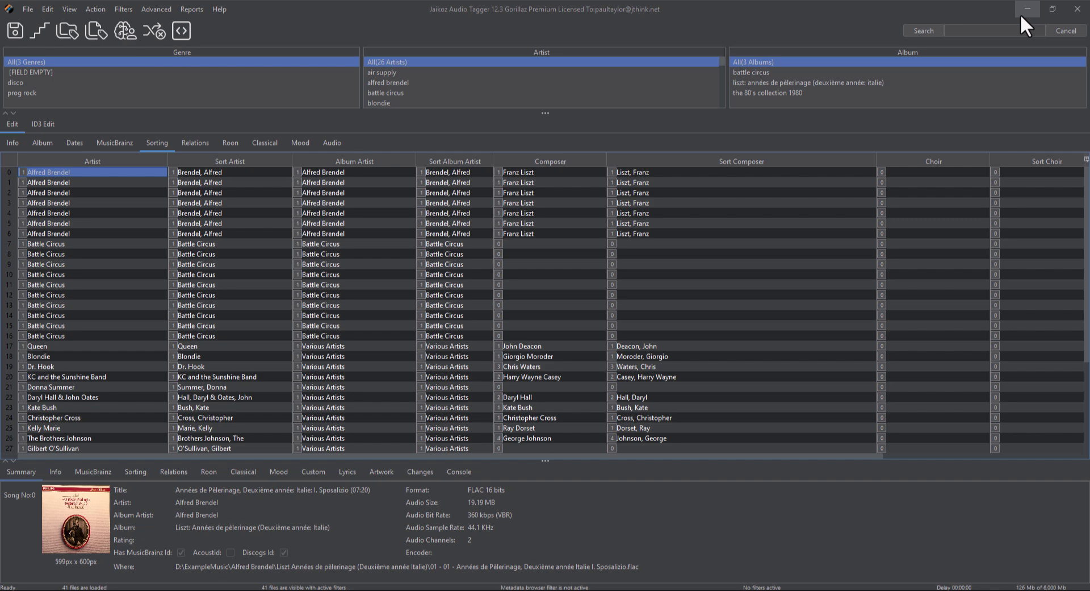
left_click(939, 74)
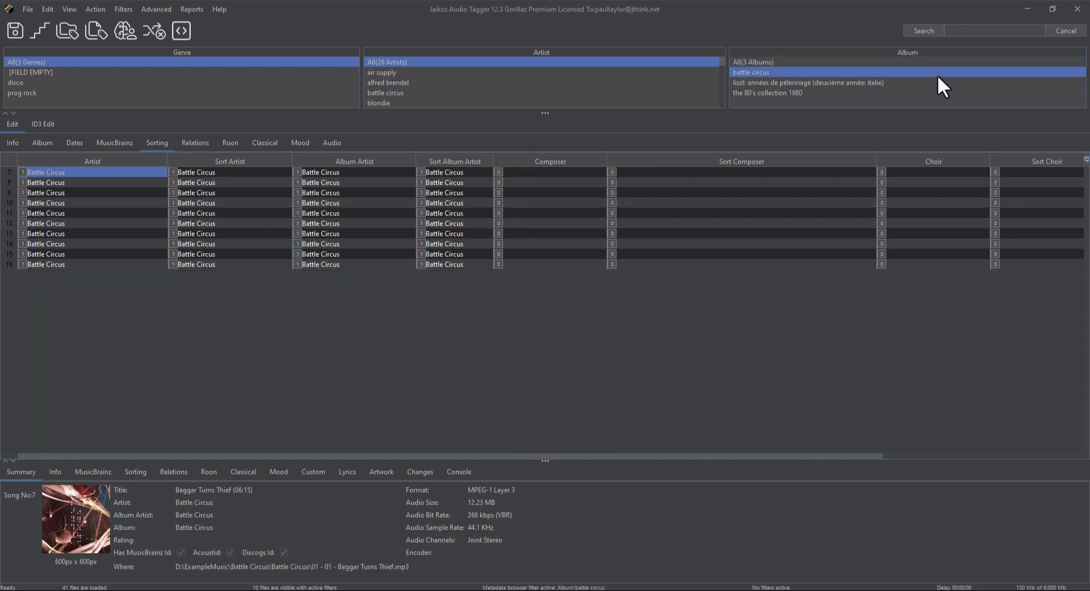
left_click(911, 84)
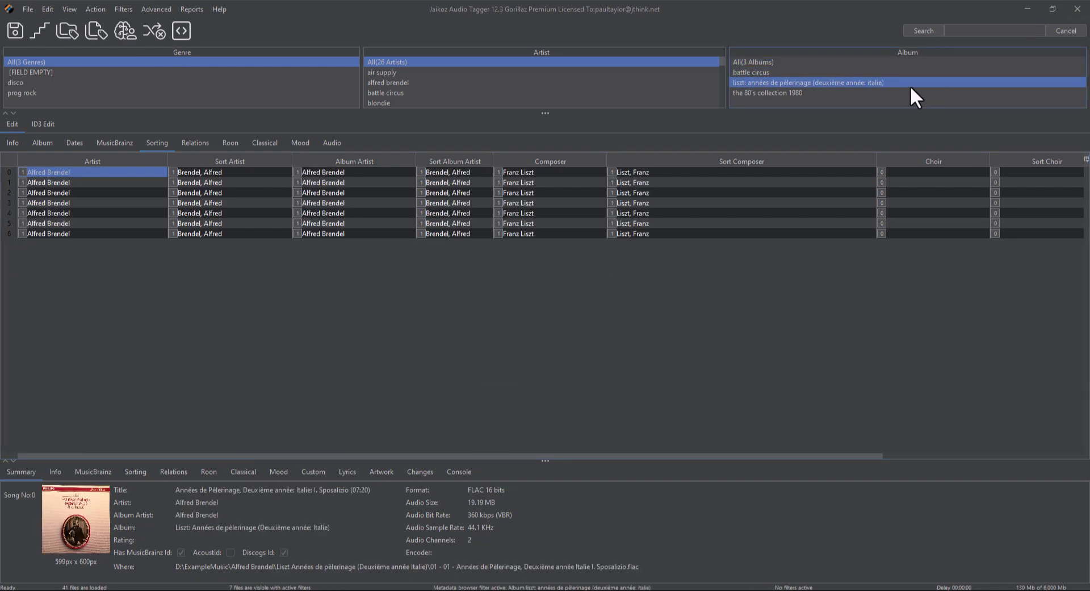
left_click(908, 64)
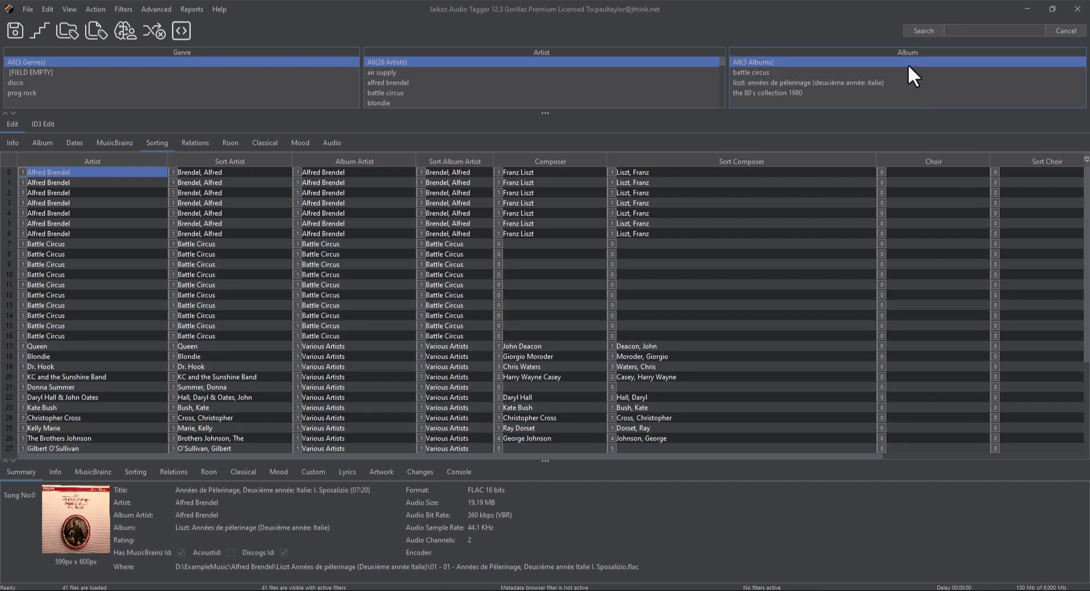
left_click(870, 79)
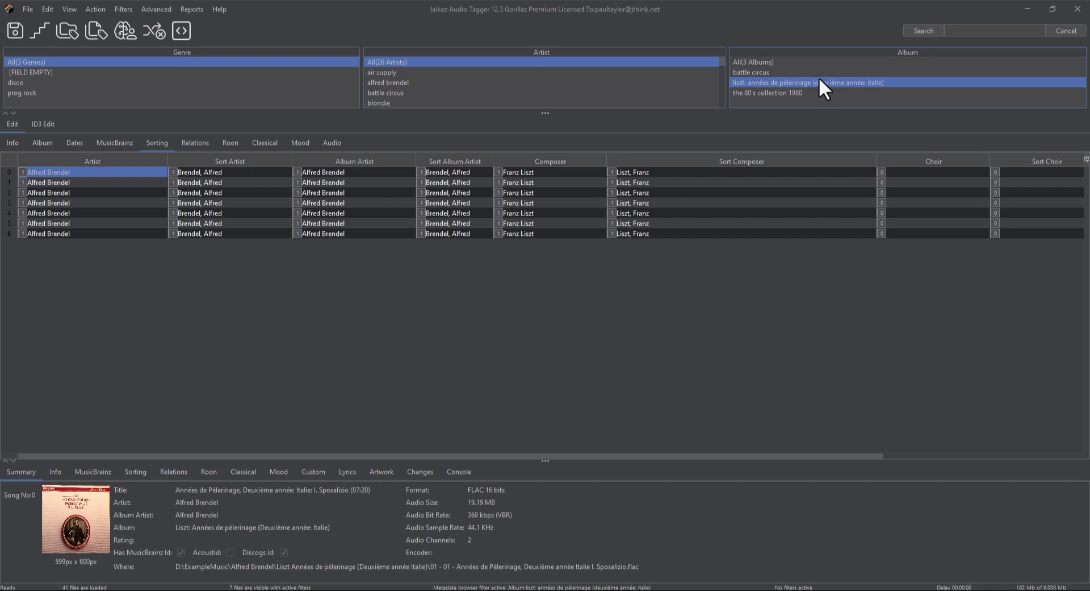